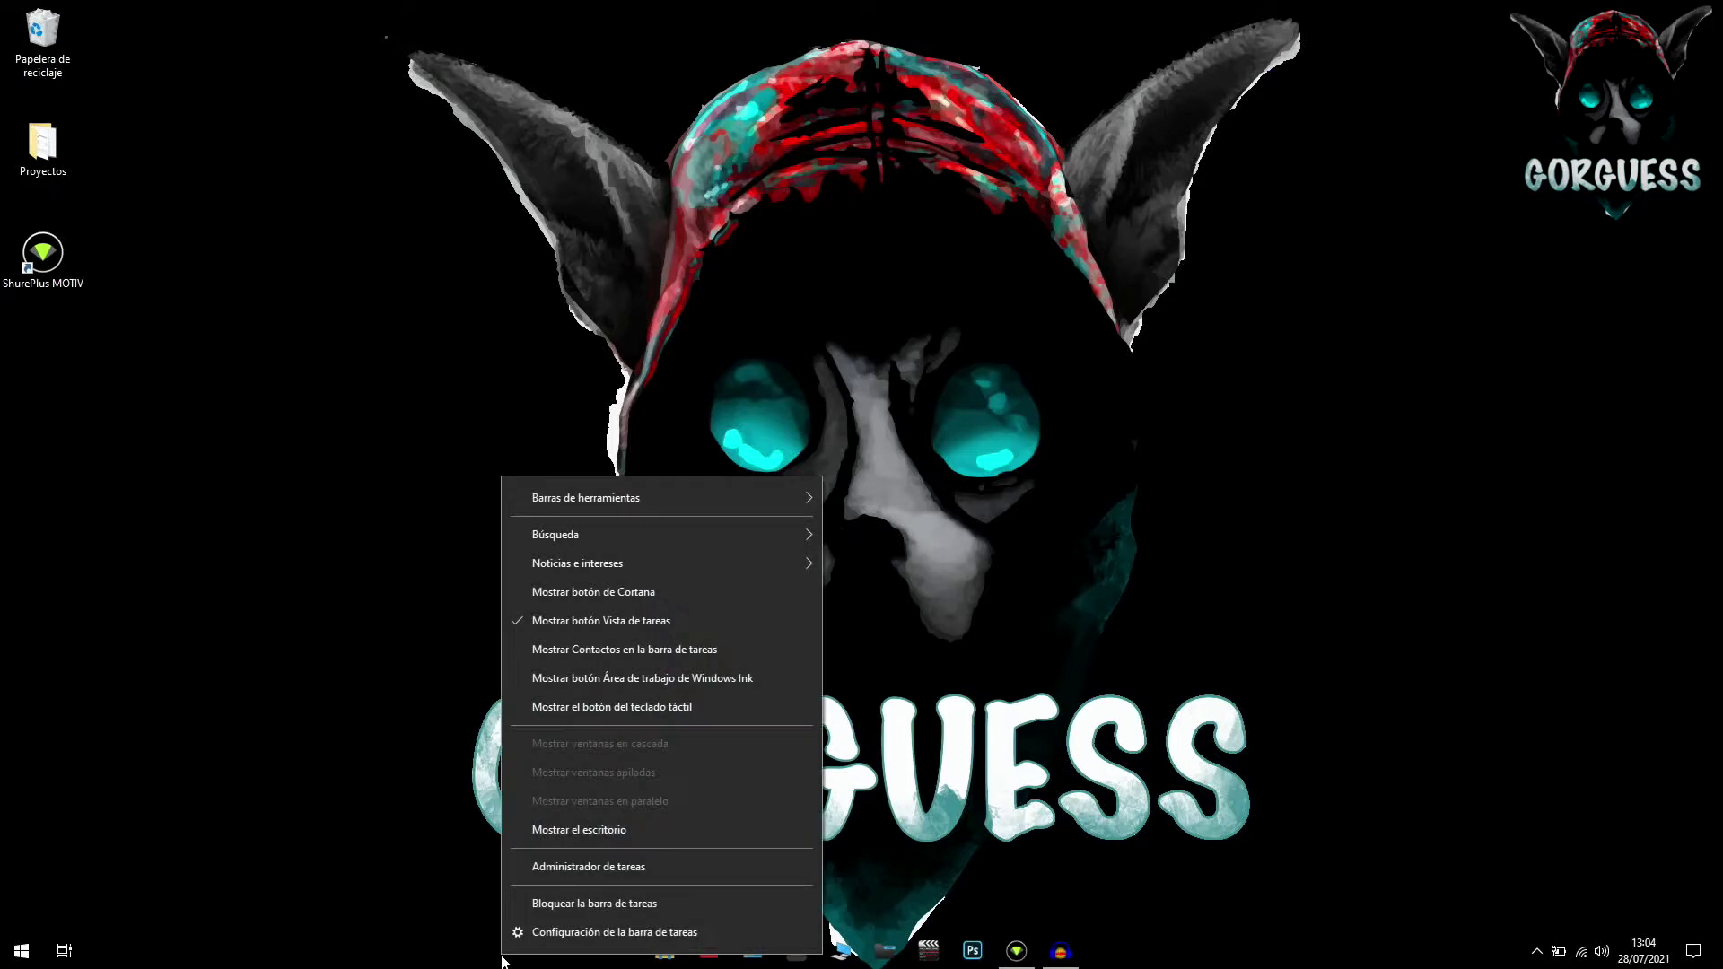
Open Task Manager (Administrador de tareas) in its detailed view and show the startup programs
left_click(600, 875)
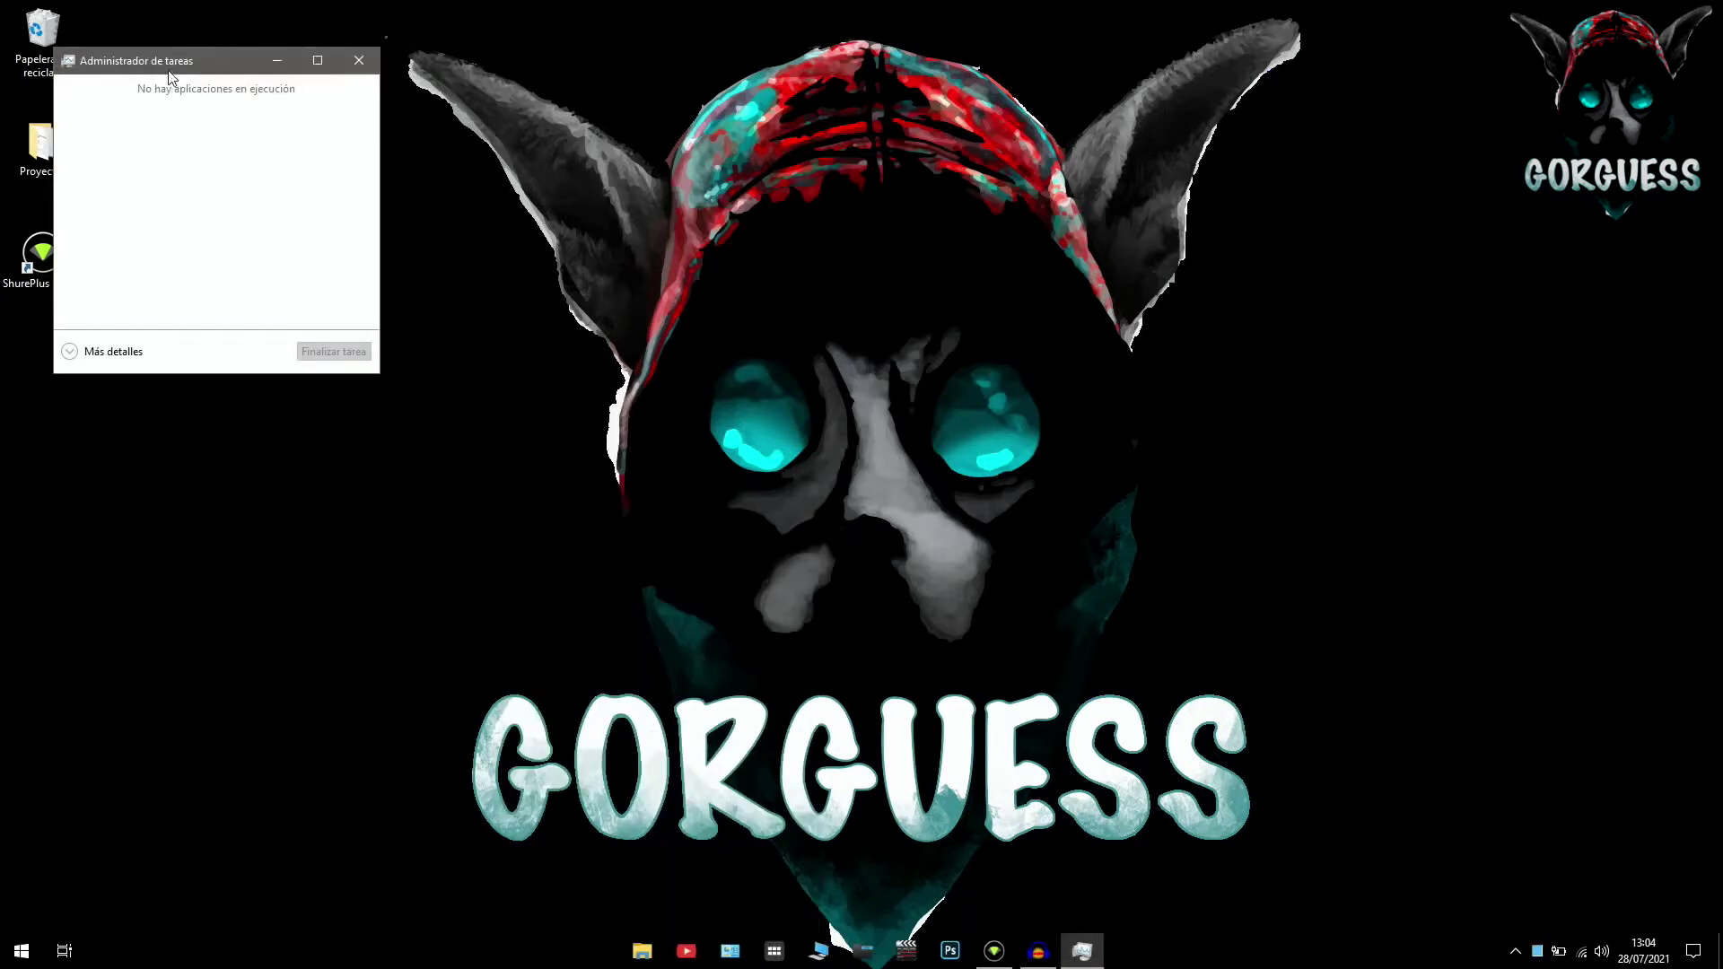
left_click_drag(187, 71, 384, 117)
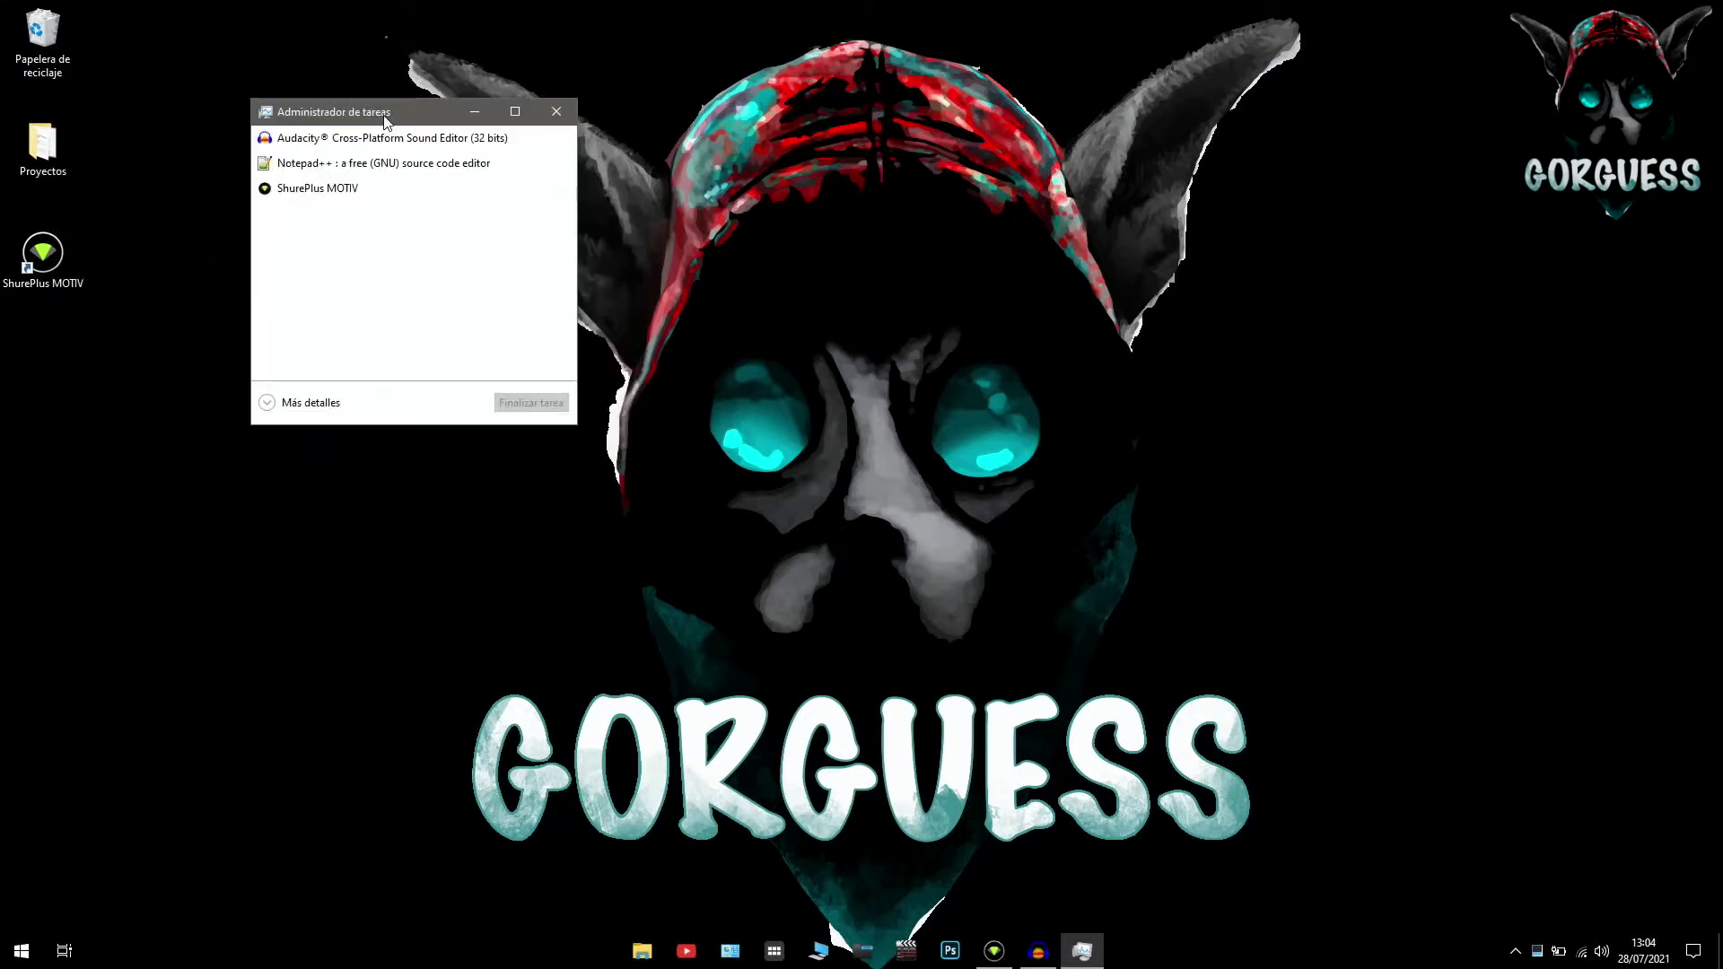
left_click(268, 403)
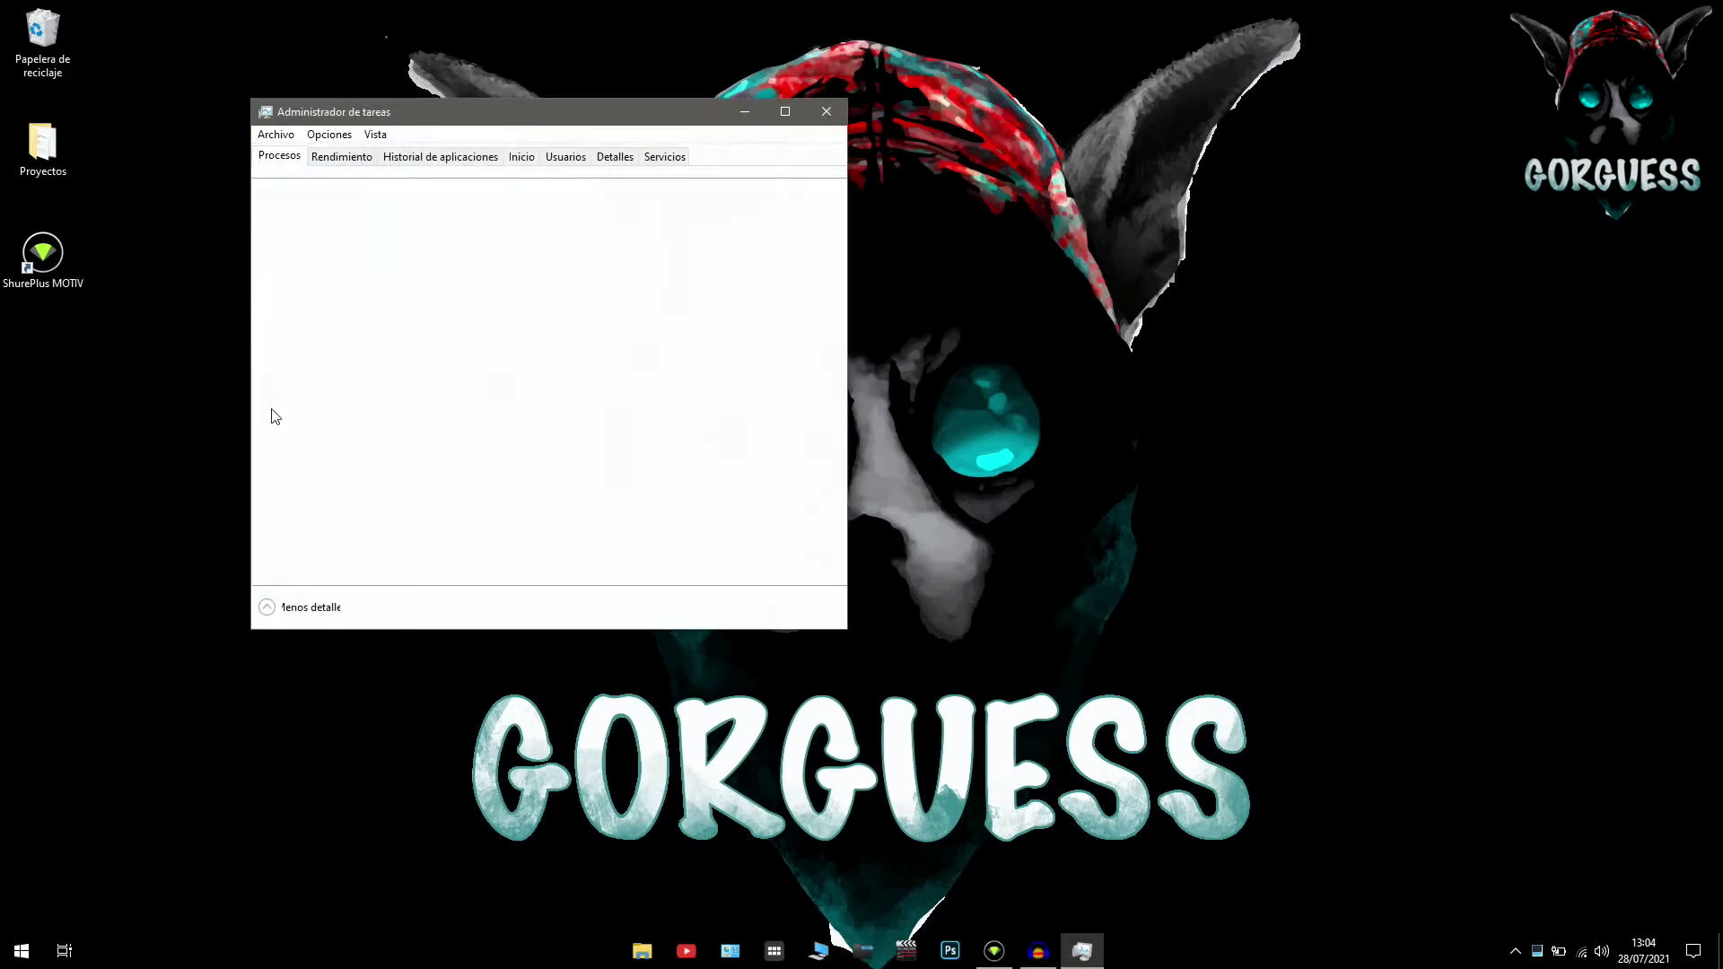
left_click(519, 159)
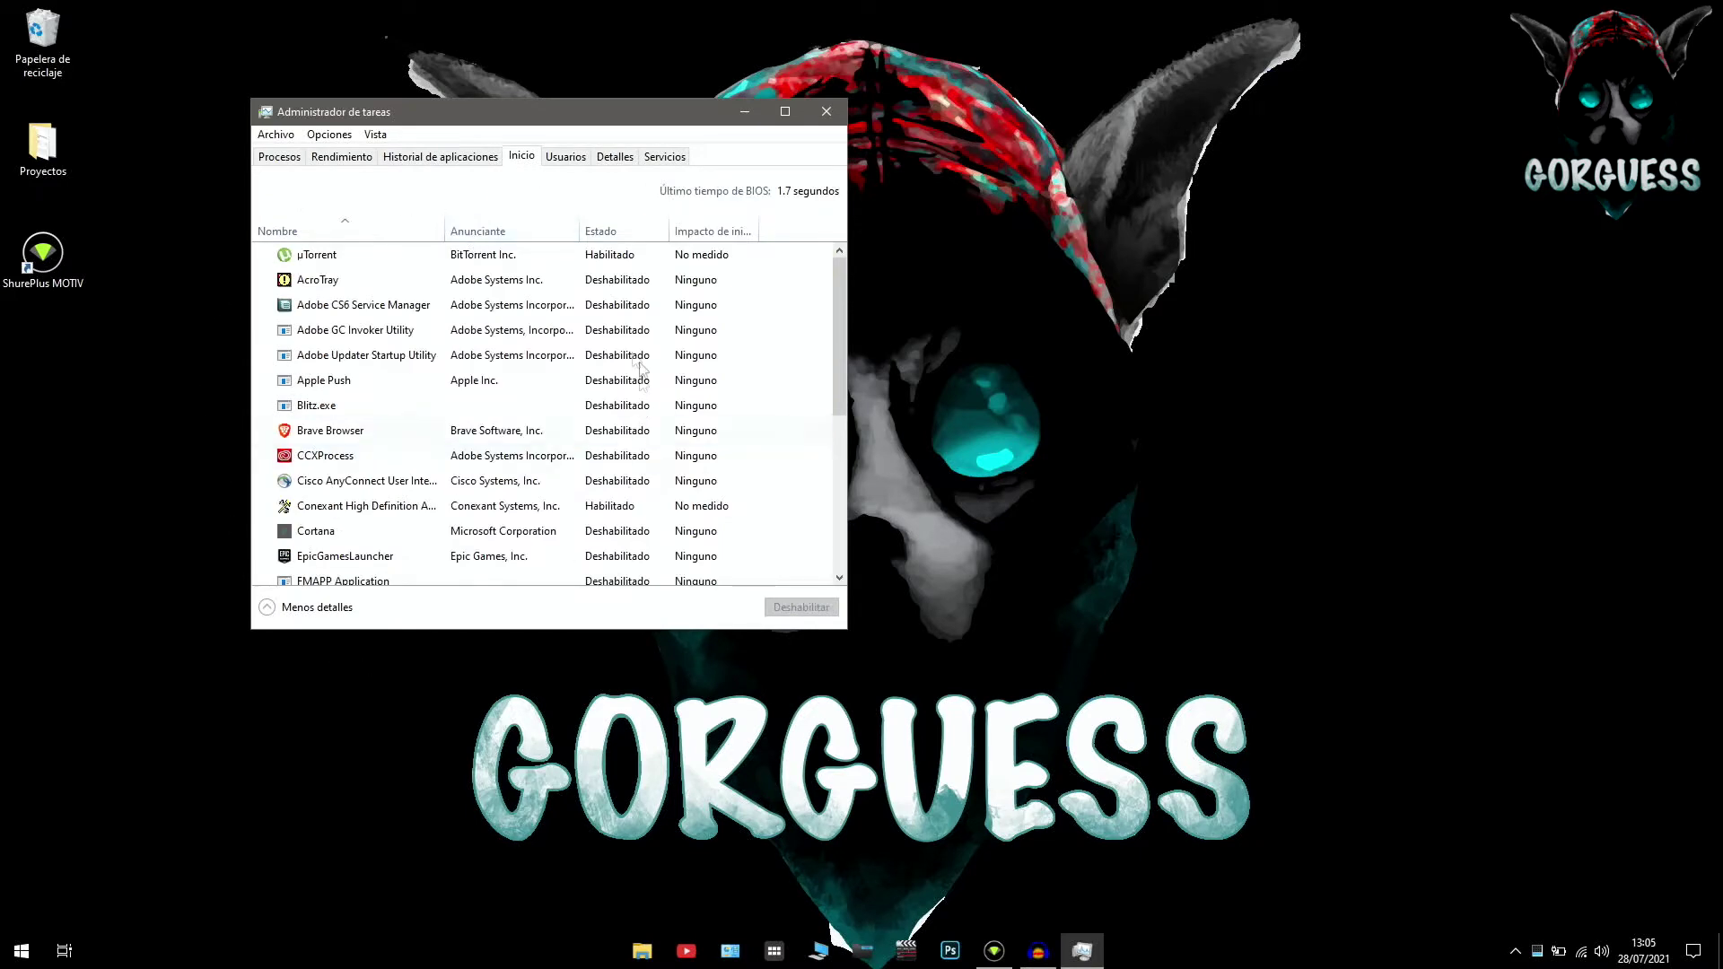
Disable µTorrent from launching at Windows startup and review the remaining startup programs
scroll(671, 296, "down", 2)
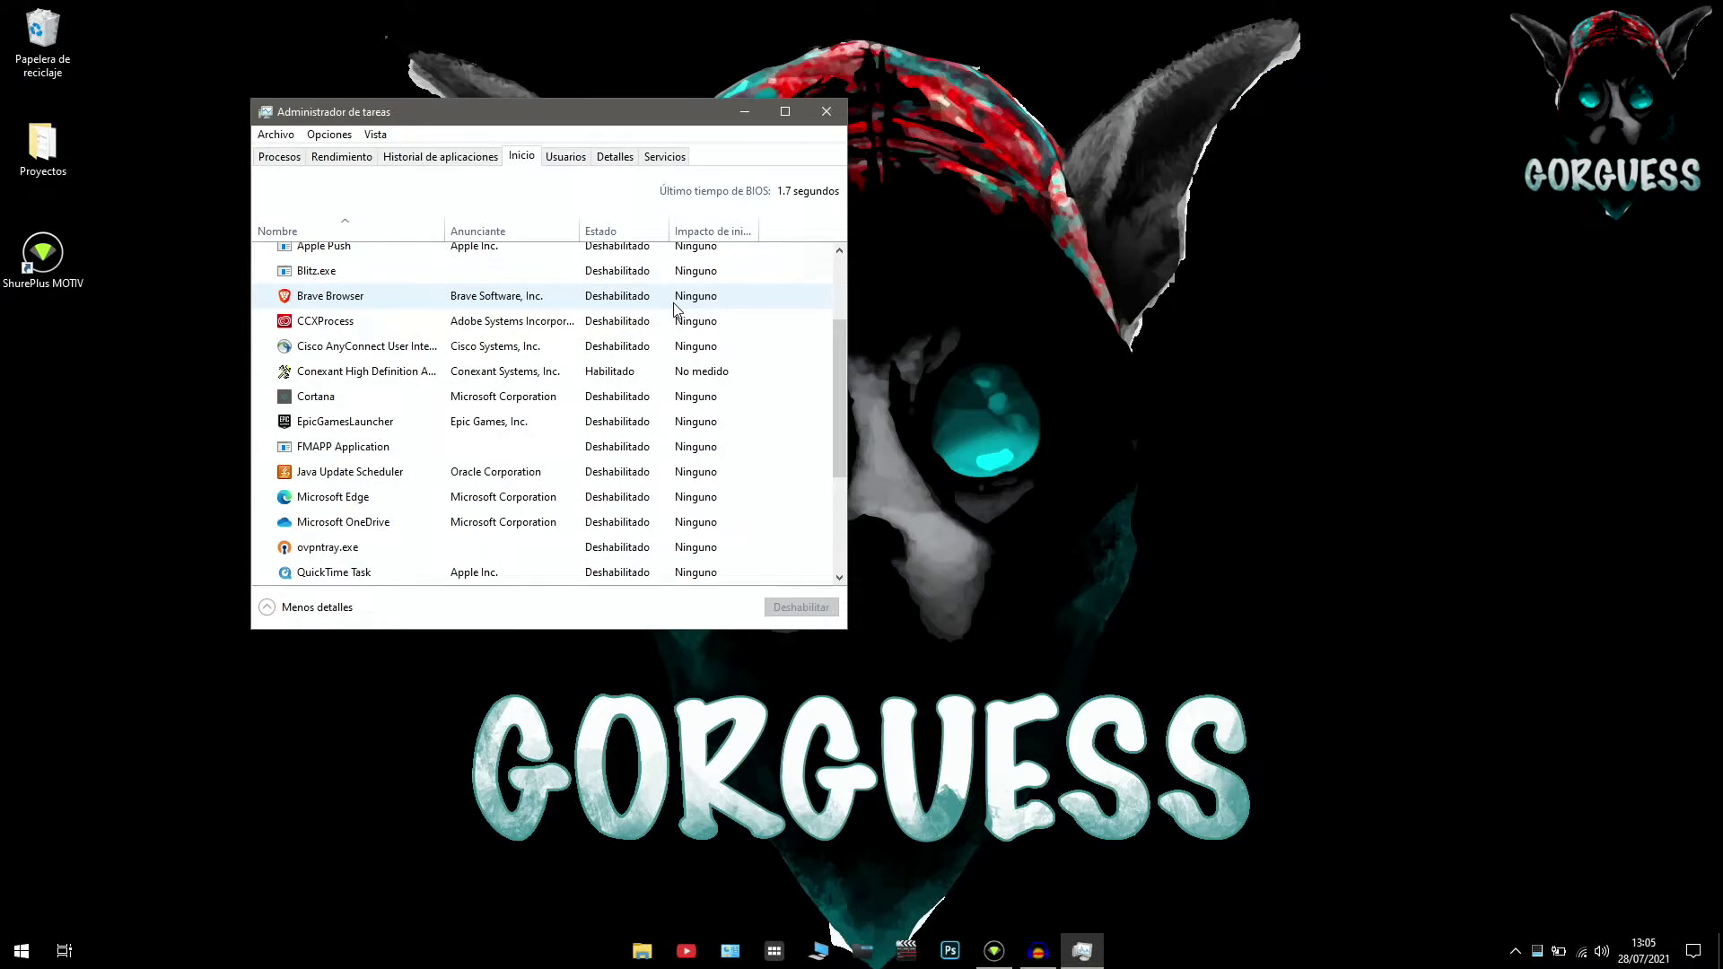
scroll(678, 309, "up", 2)
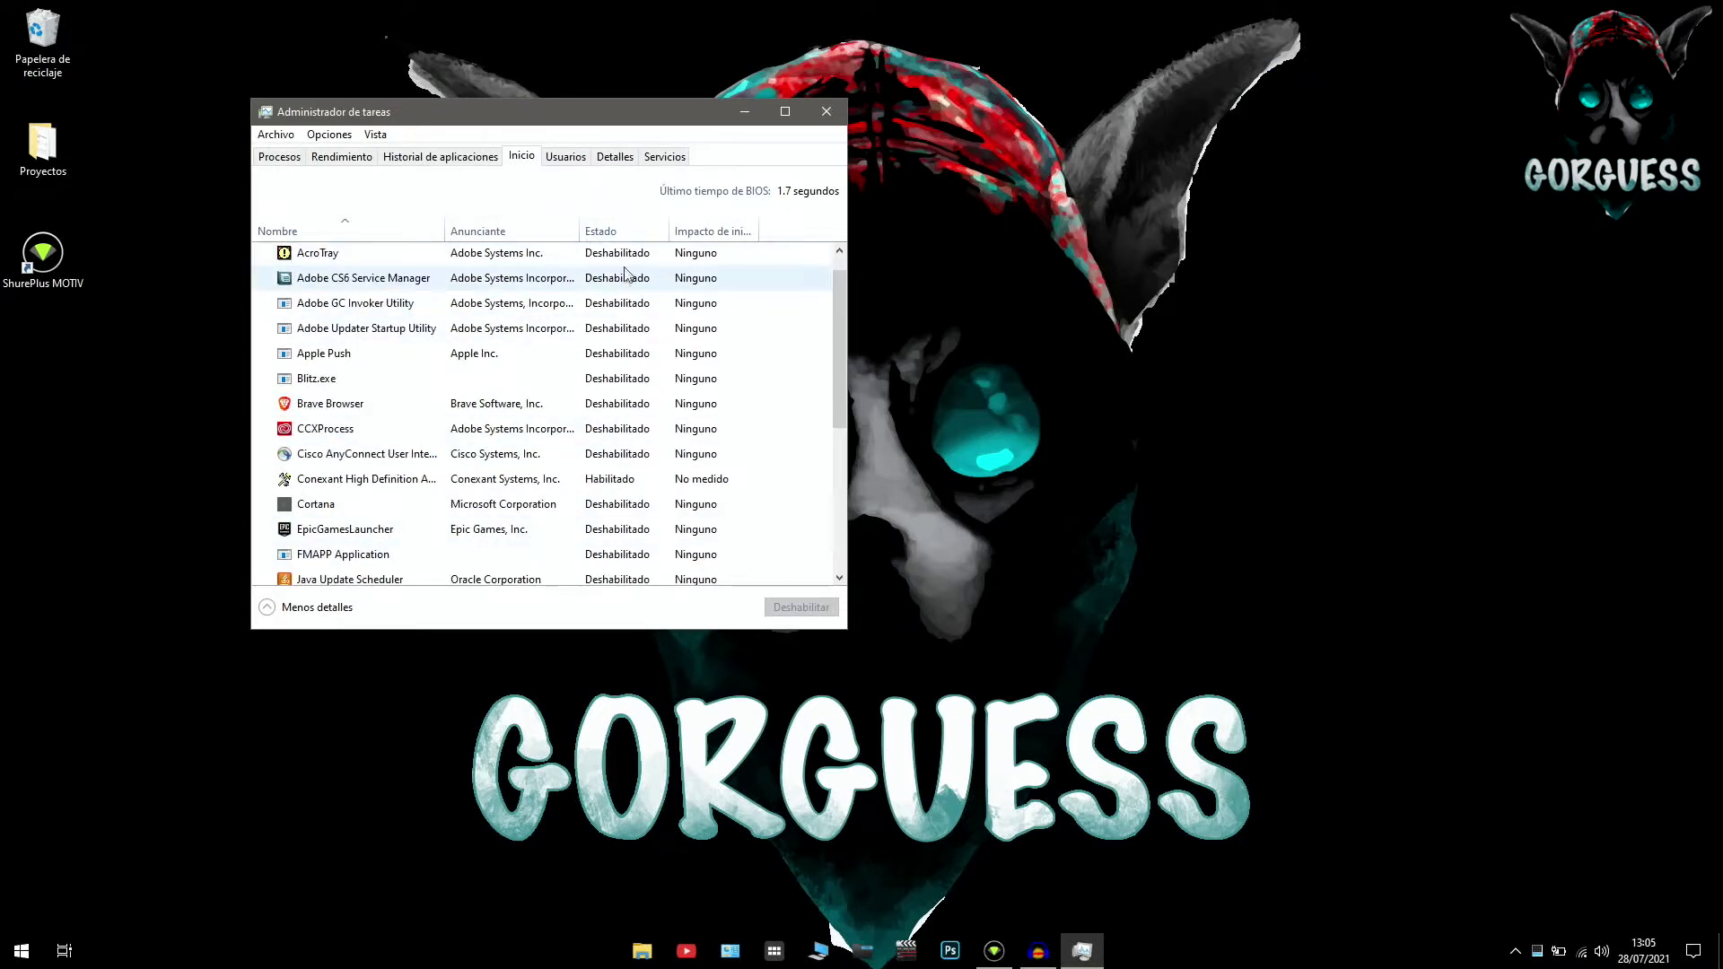
scroll(535, 296, "up", 1)
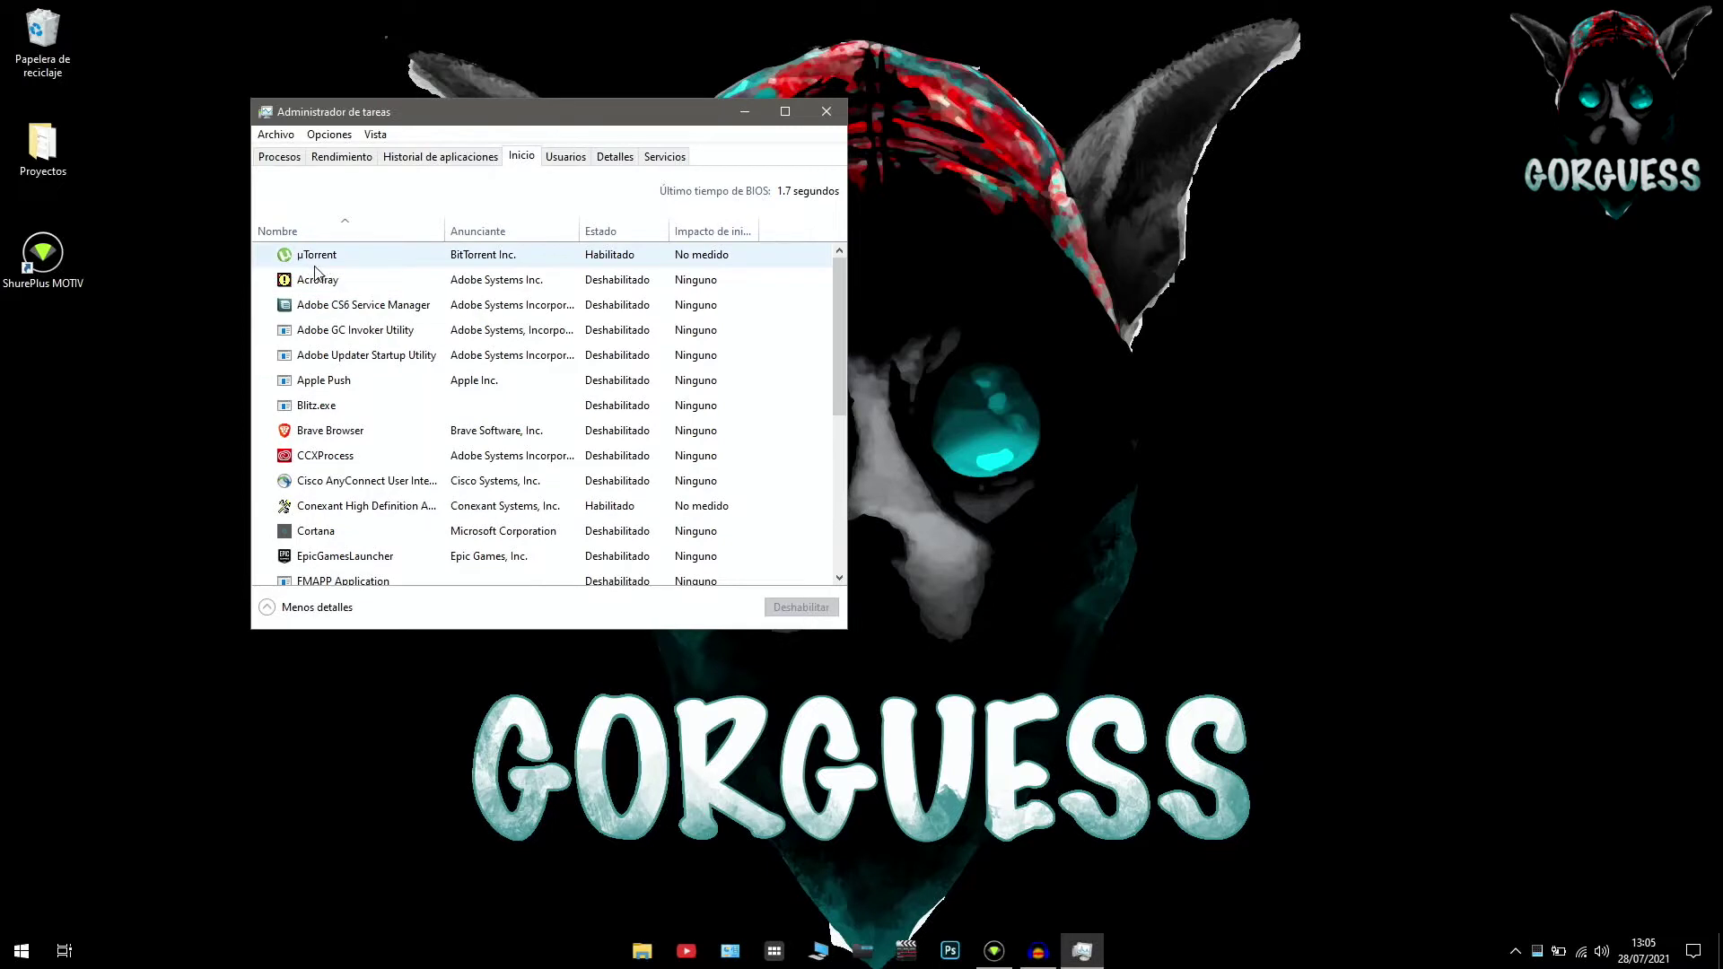
right_click(518, 255)
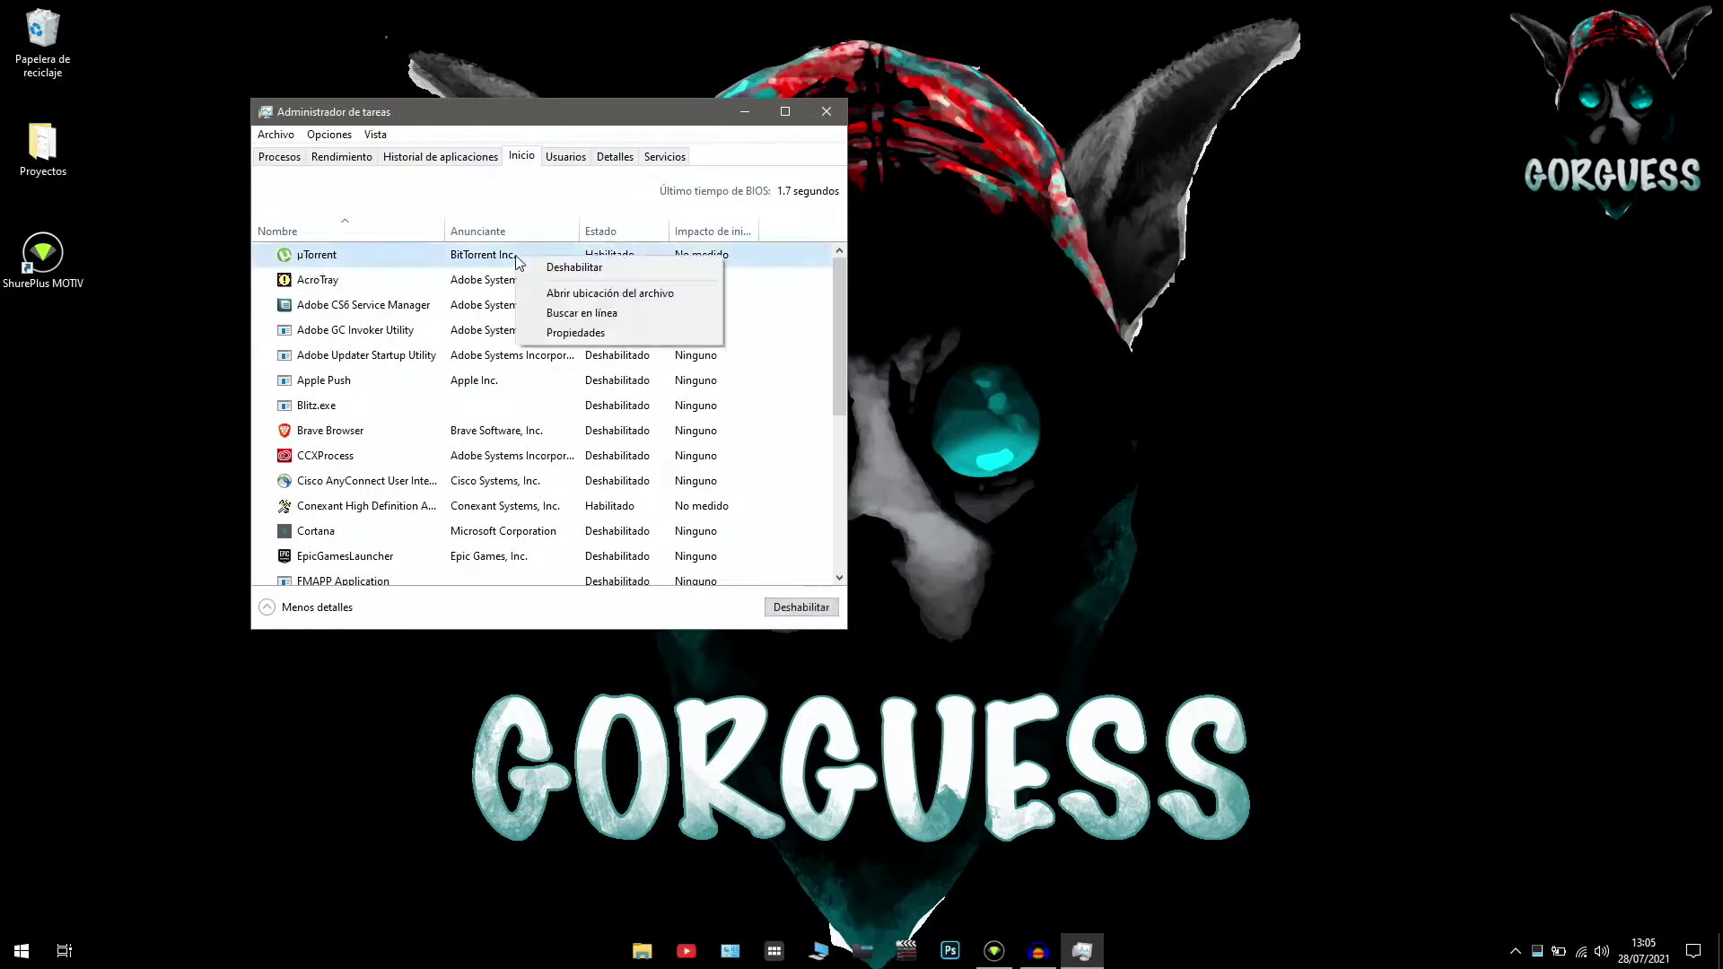
left_click(560, 269)
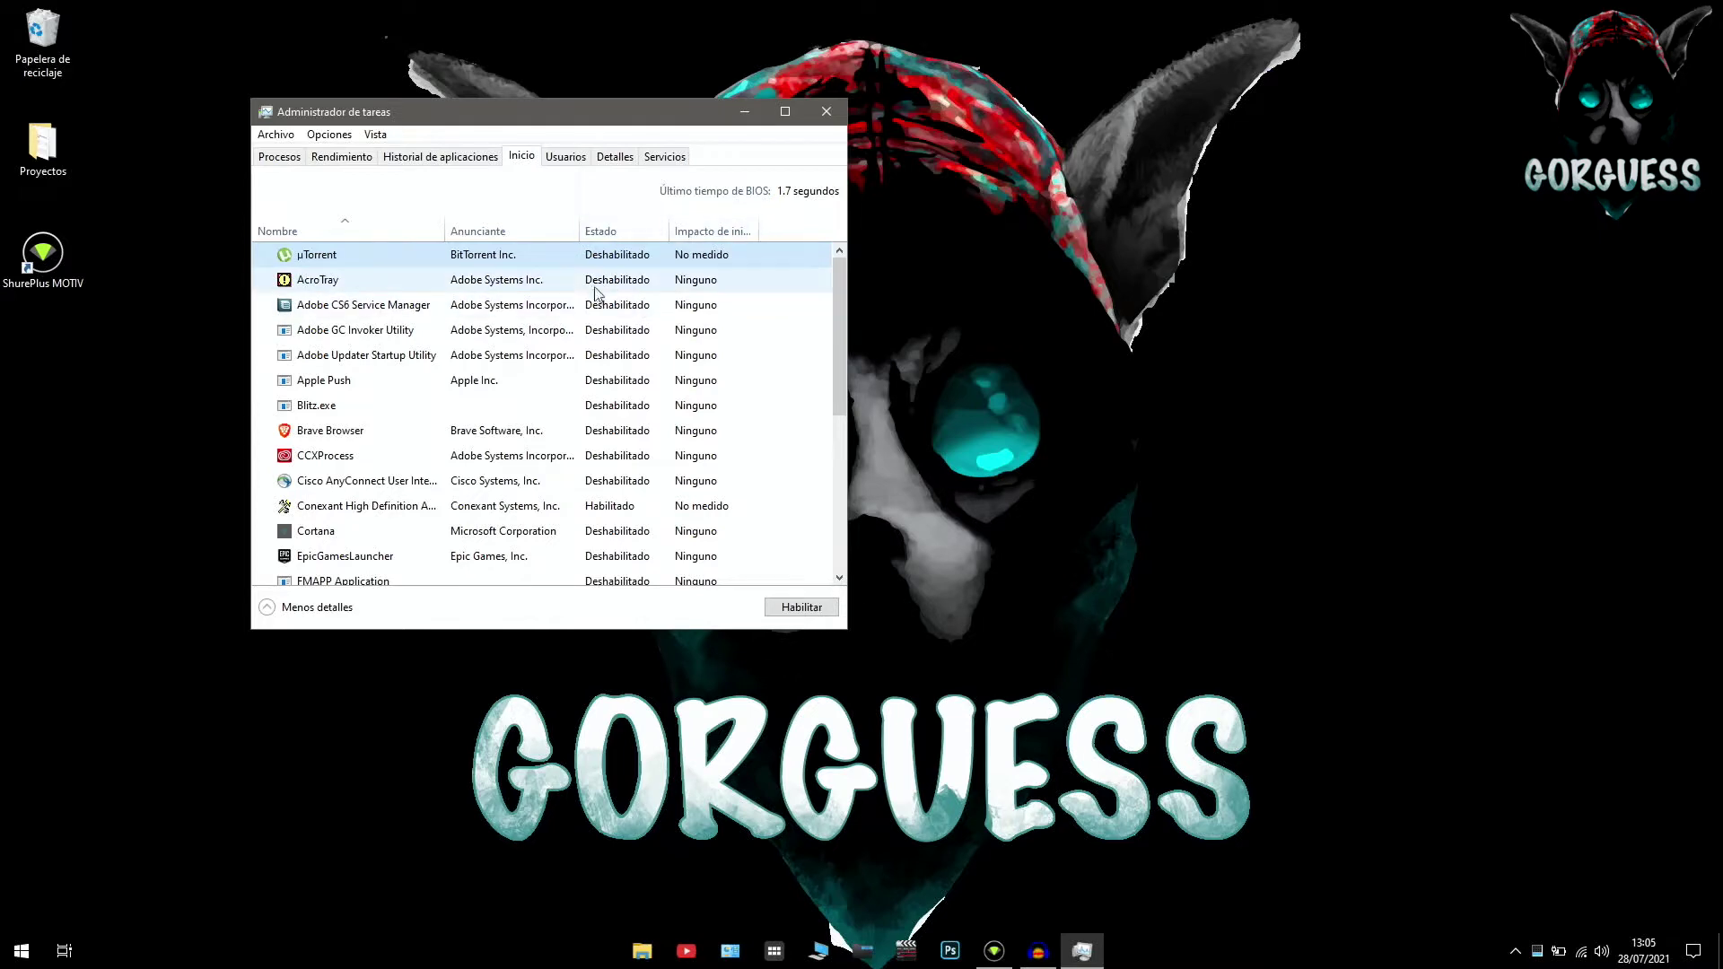
scroll(596, 292, "down", 5)
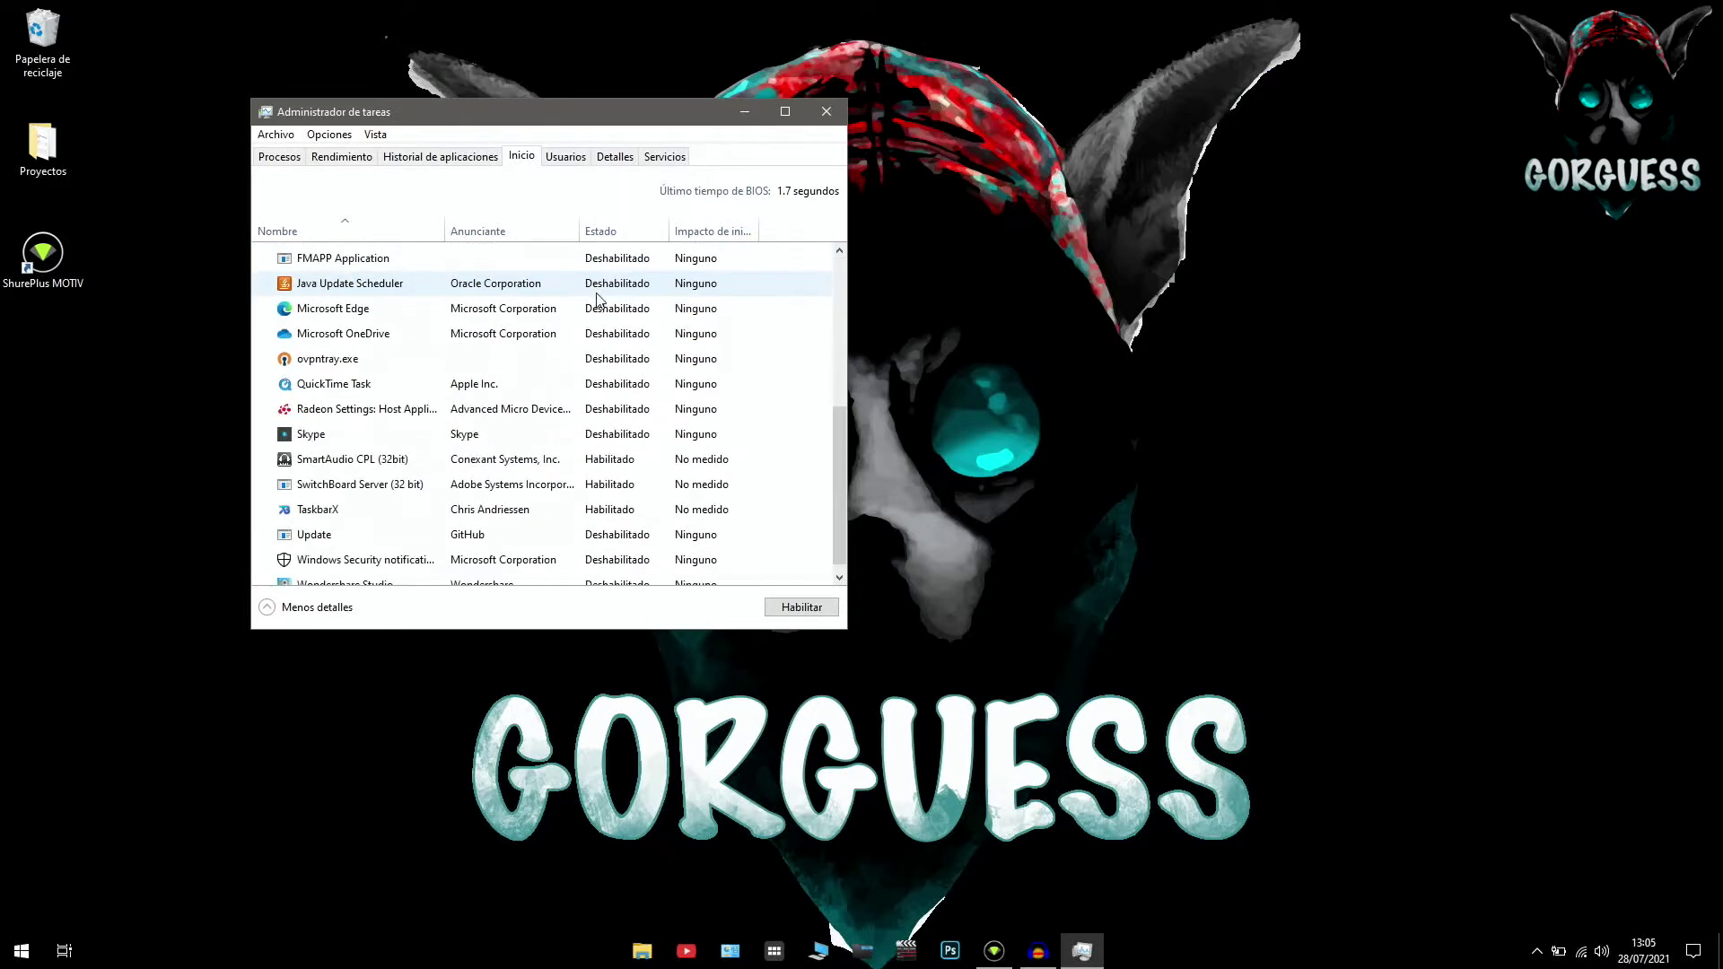
scroll(591, 419, "down", 1)
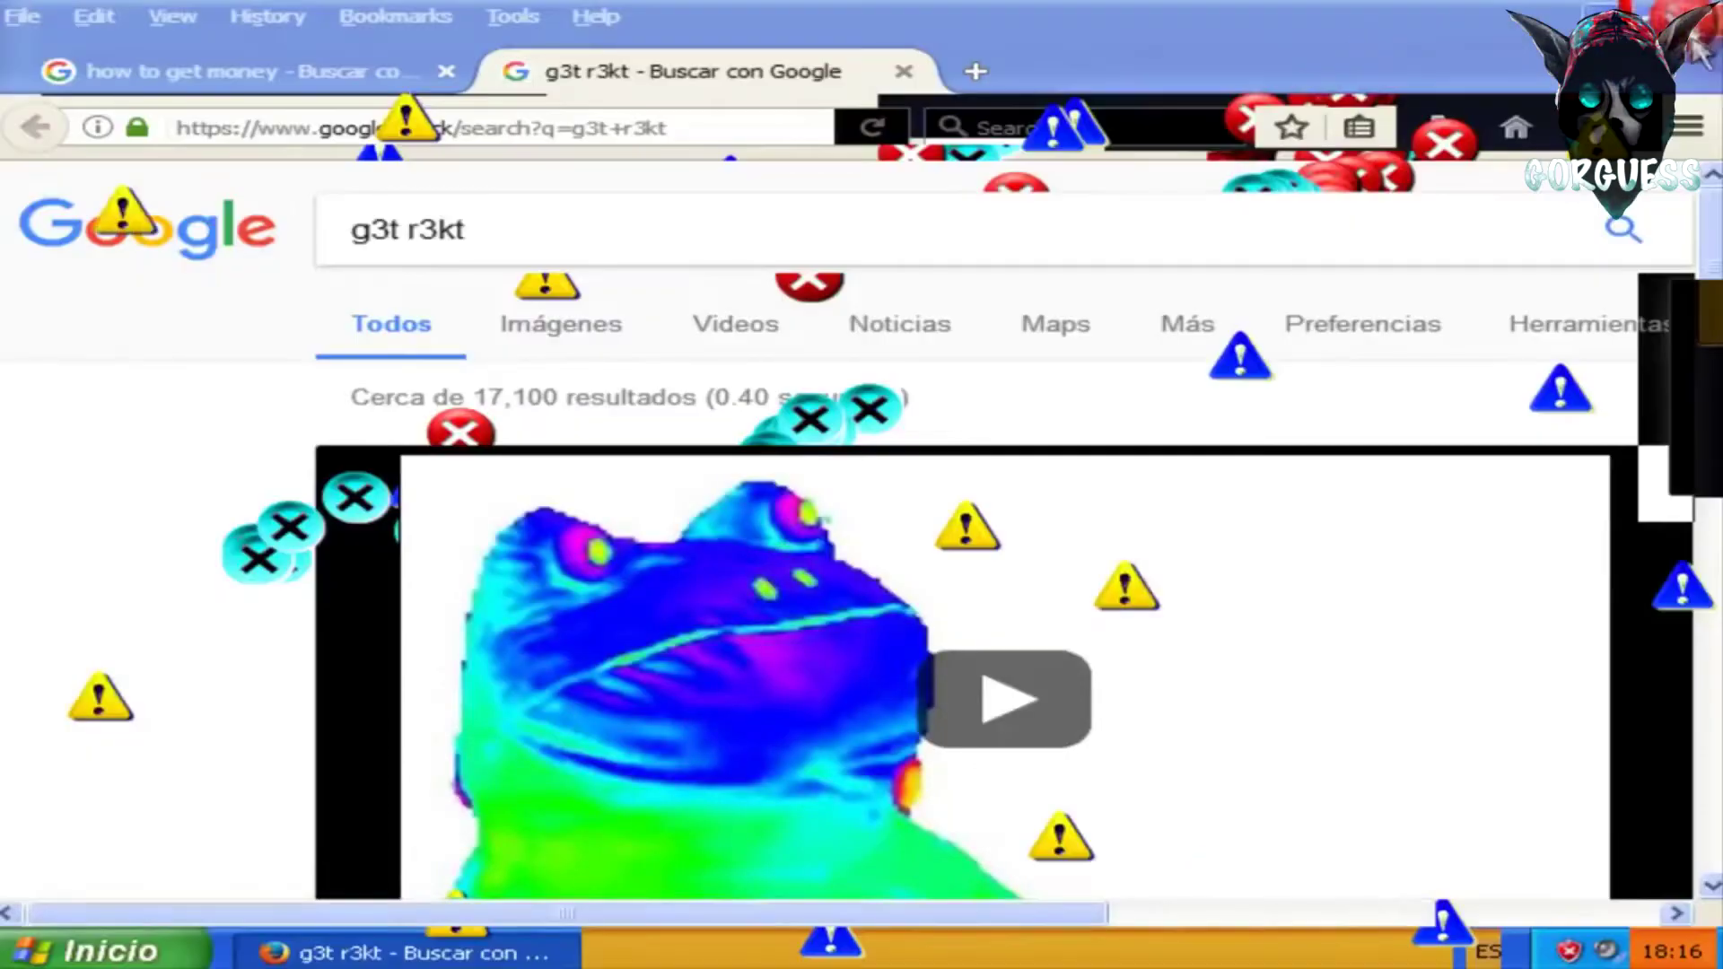
key("alt+F4")
left_click(757, 535)
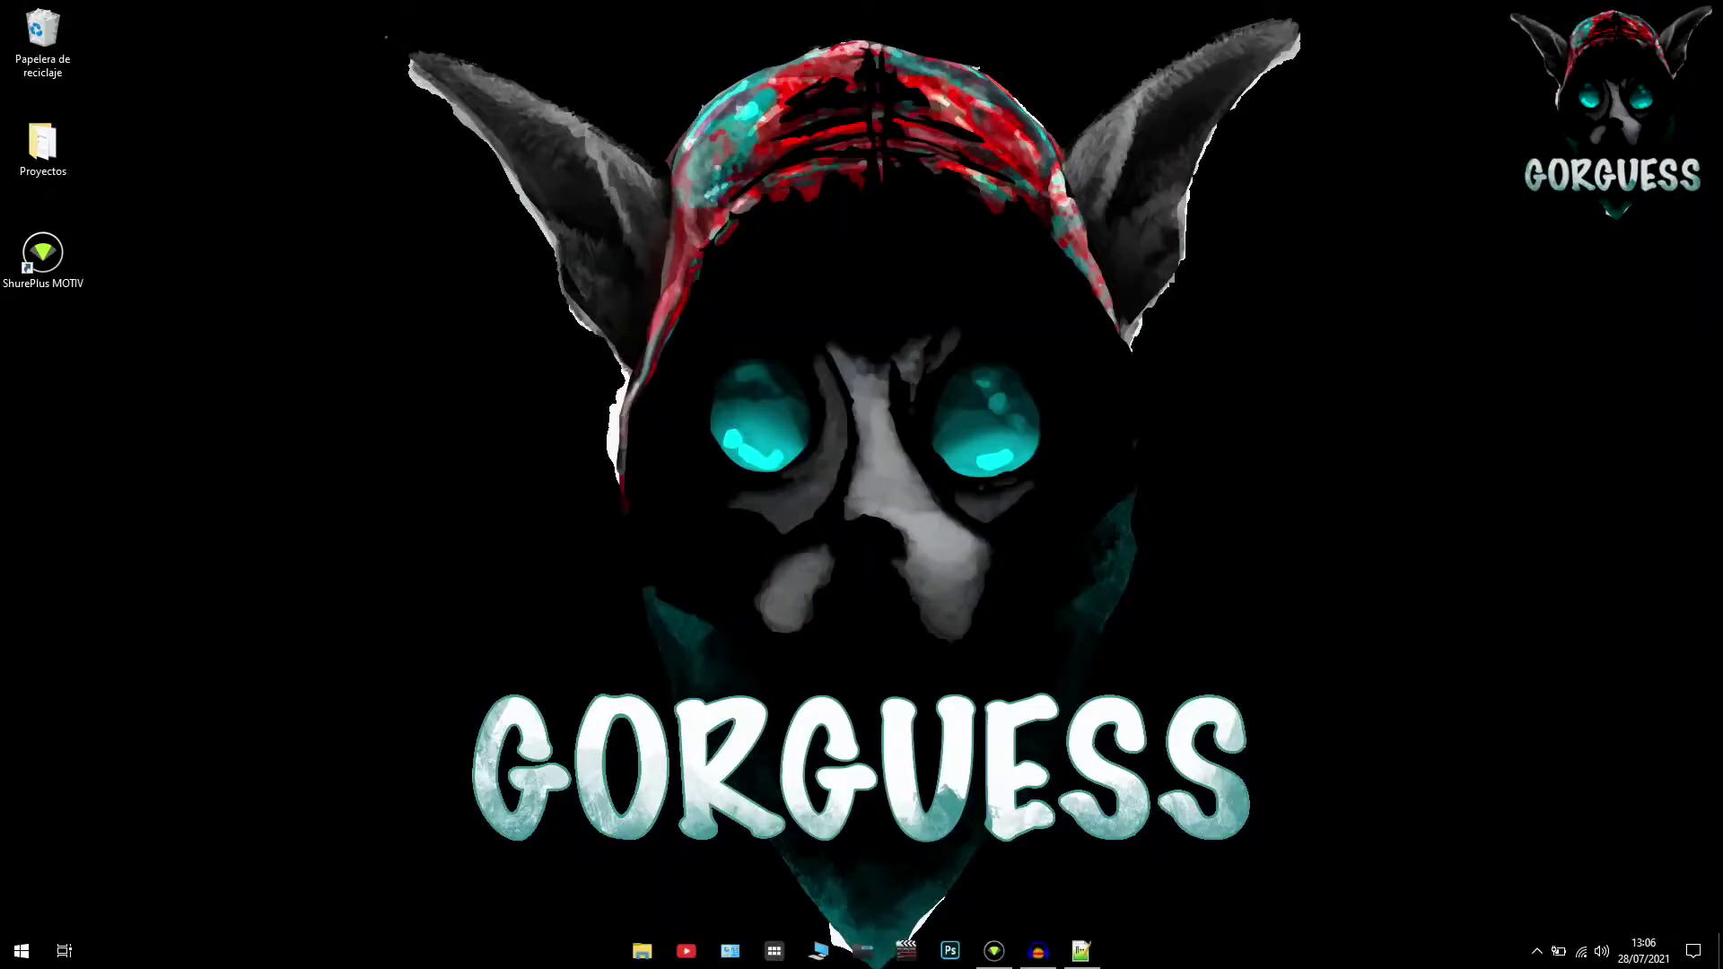
Search Windows for "windows defender" and open Seguridad de Windows from the results
left_click(18, 953)
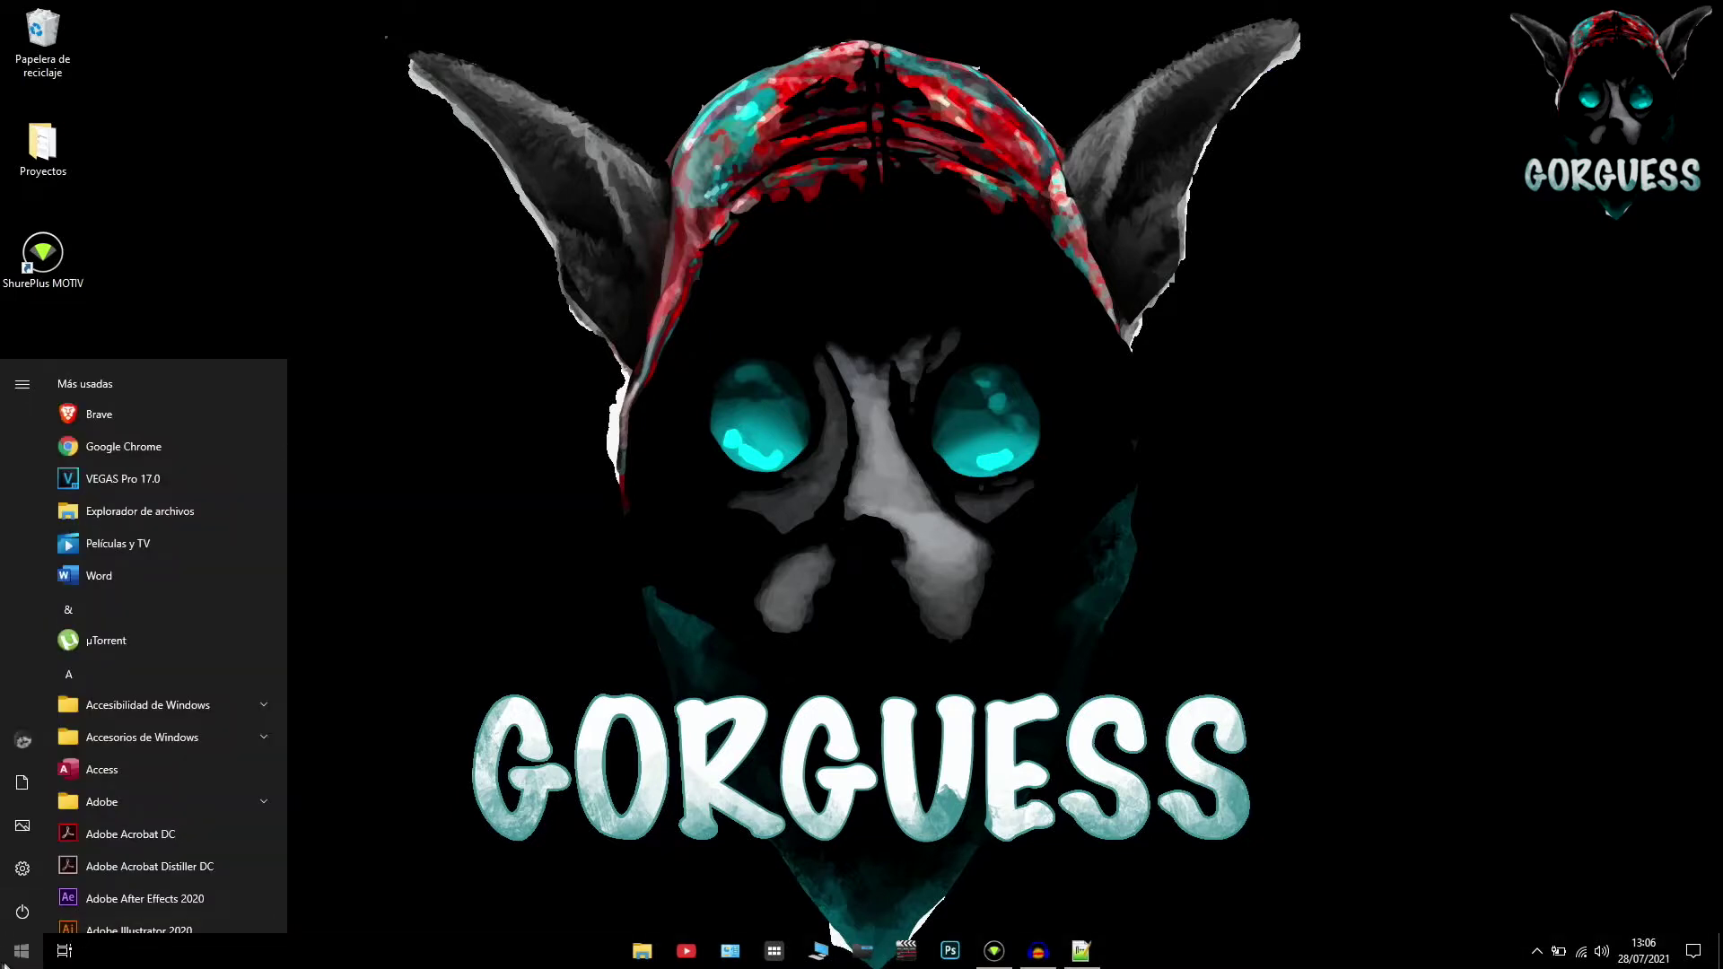
type("windows defender")
key("Down")
key("Down")
key("Down")
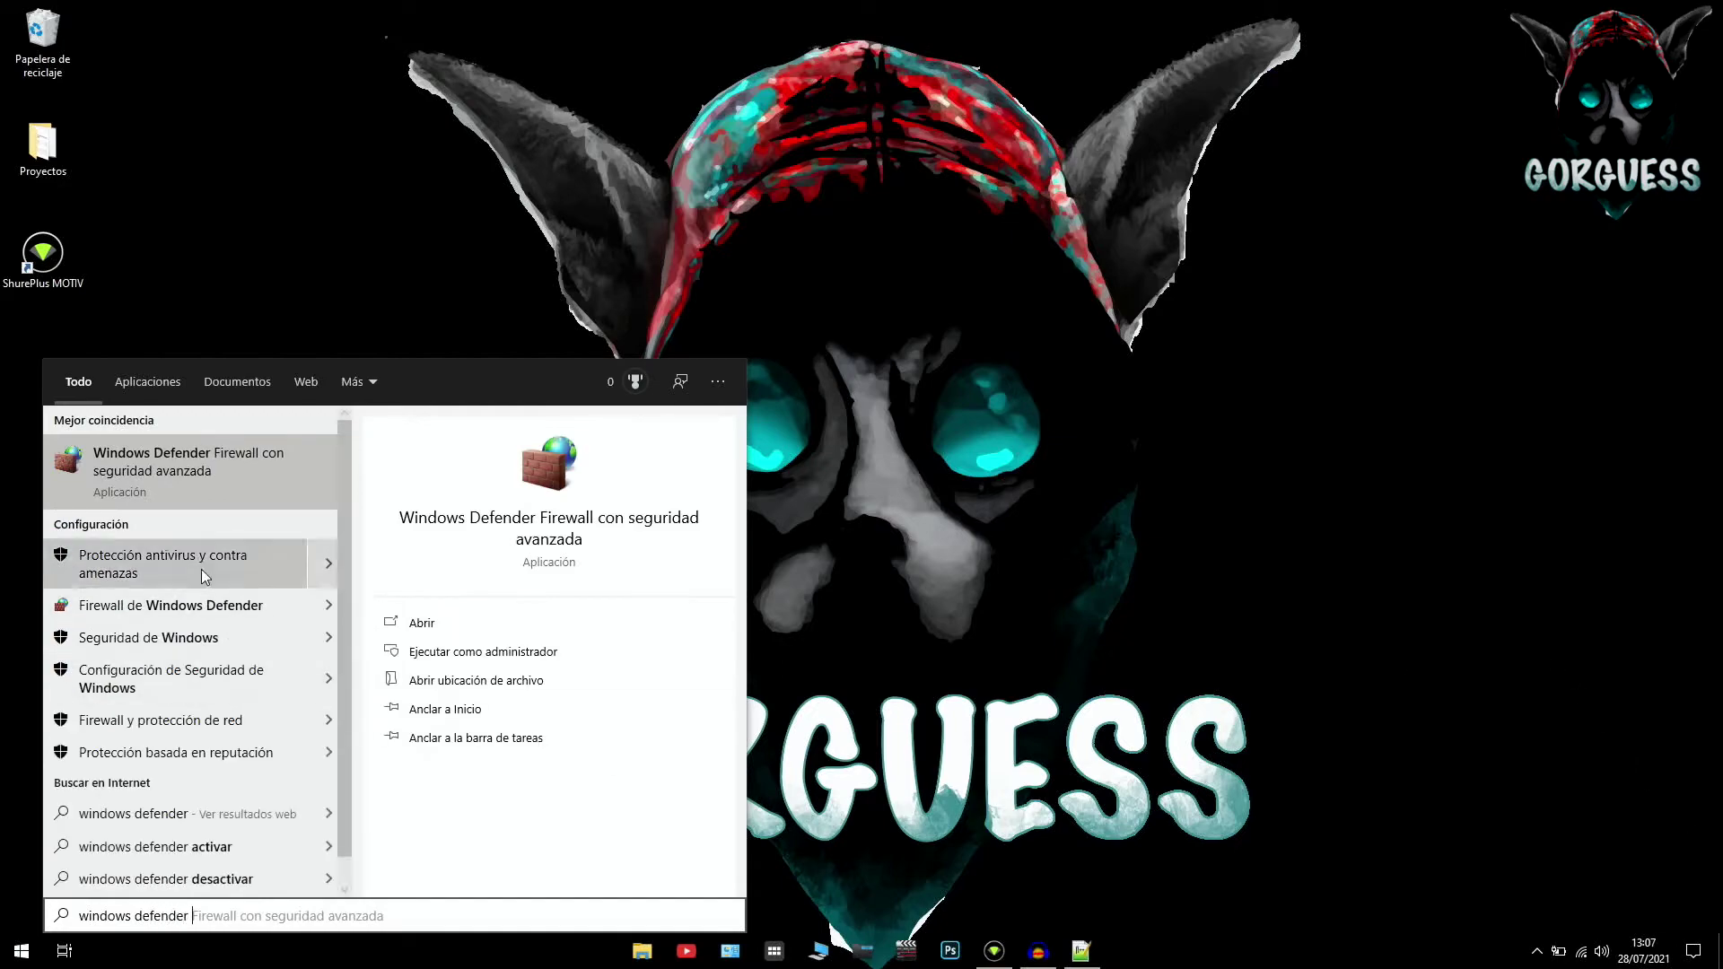
key("Return")
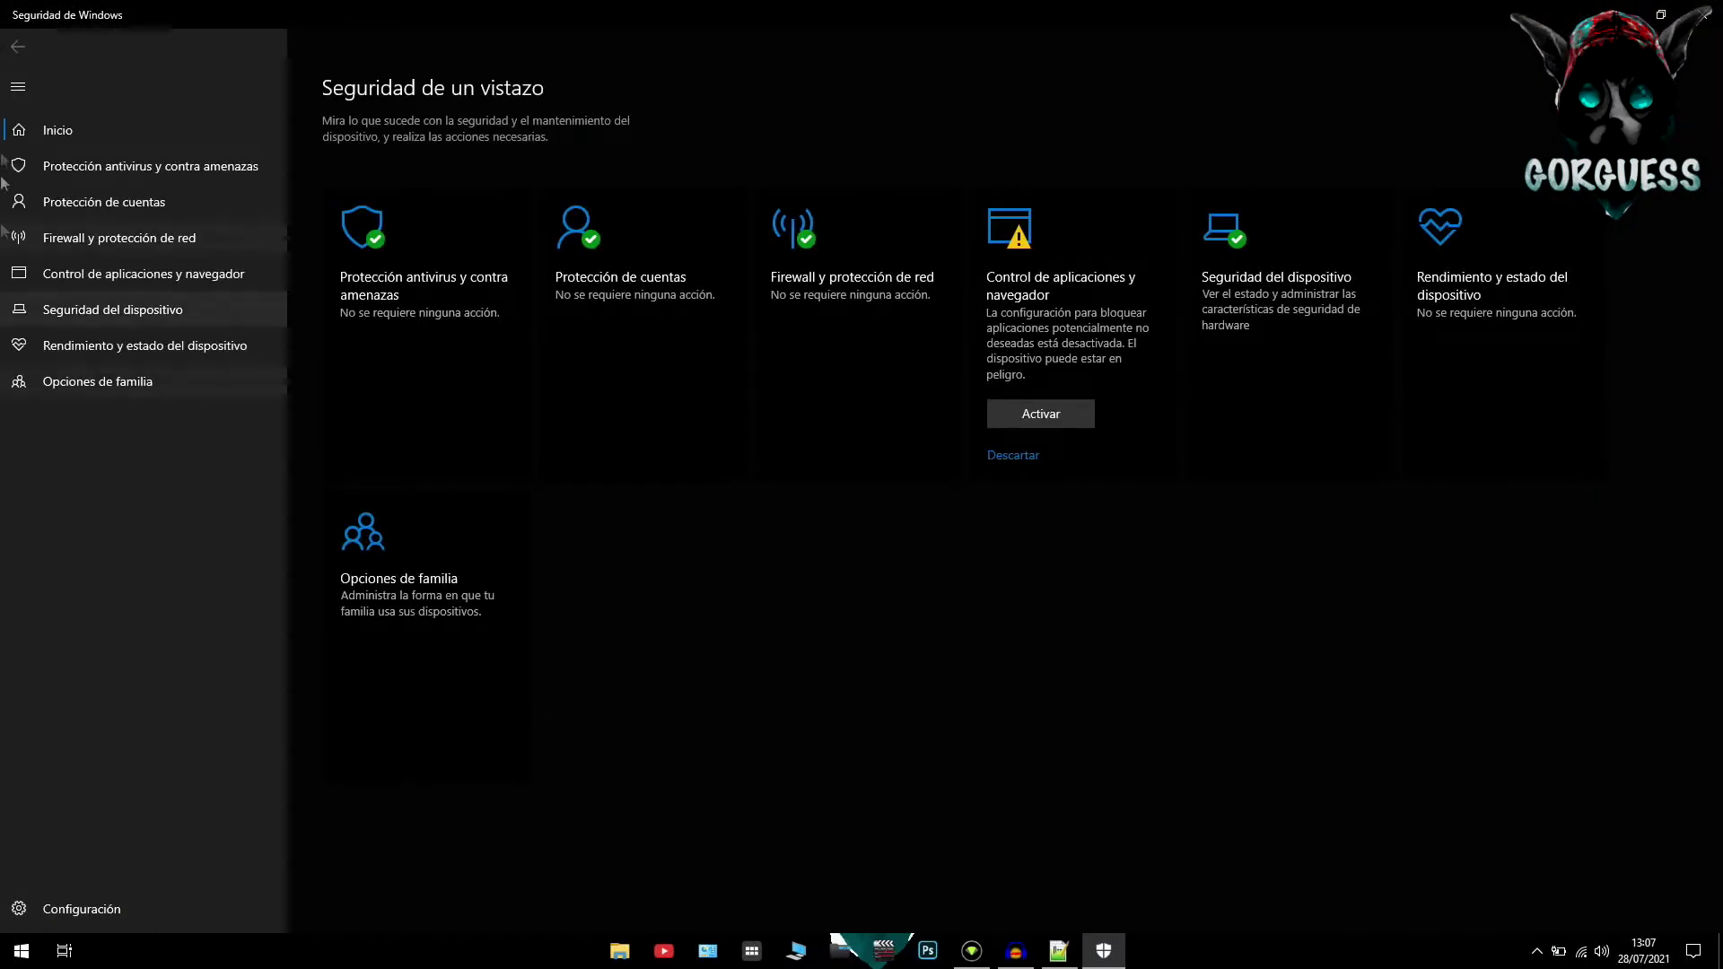
Start a malware scan from Opciones de examen under Protección antivirus y contra amenazas
left_click(125, 175)
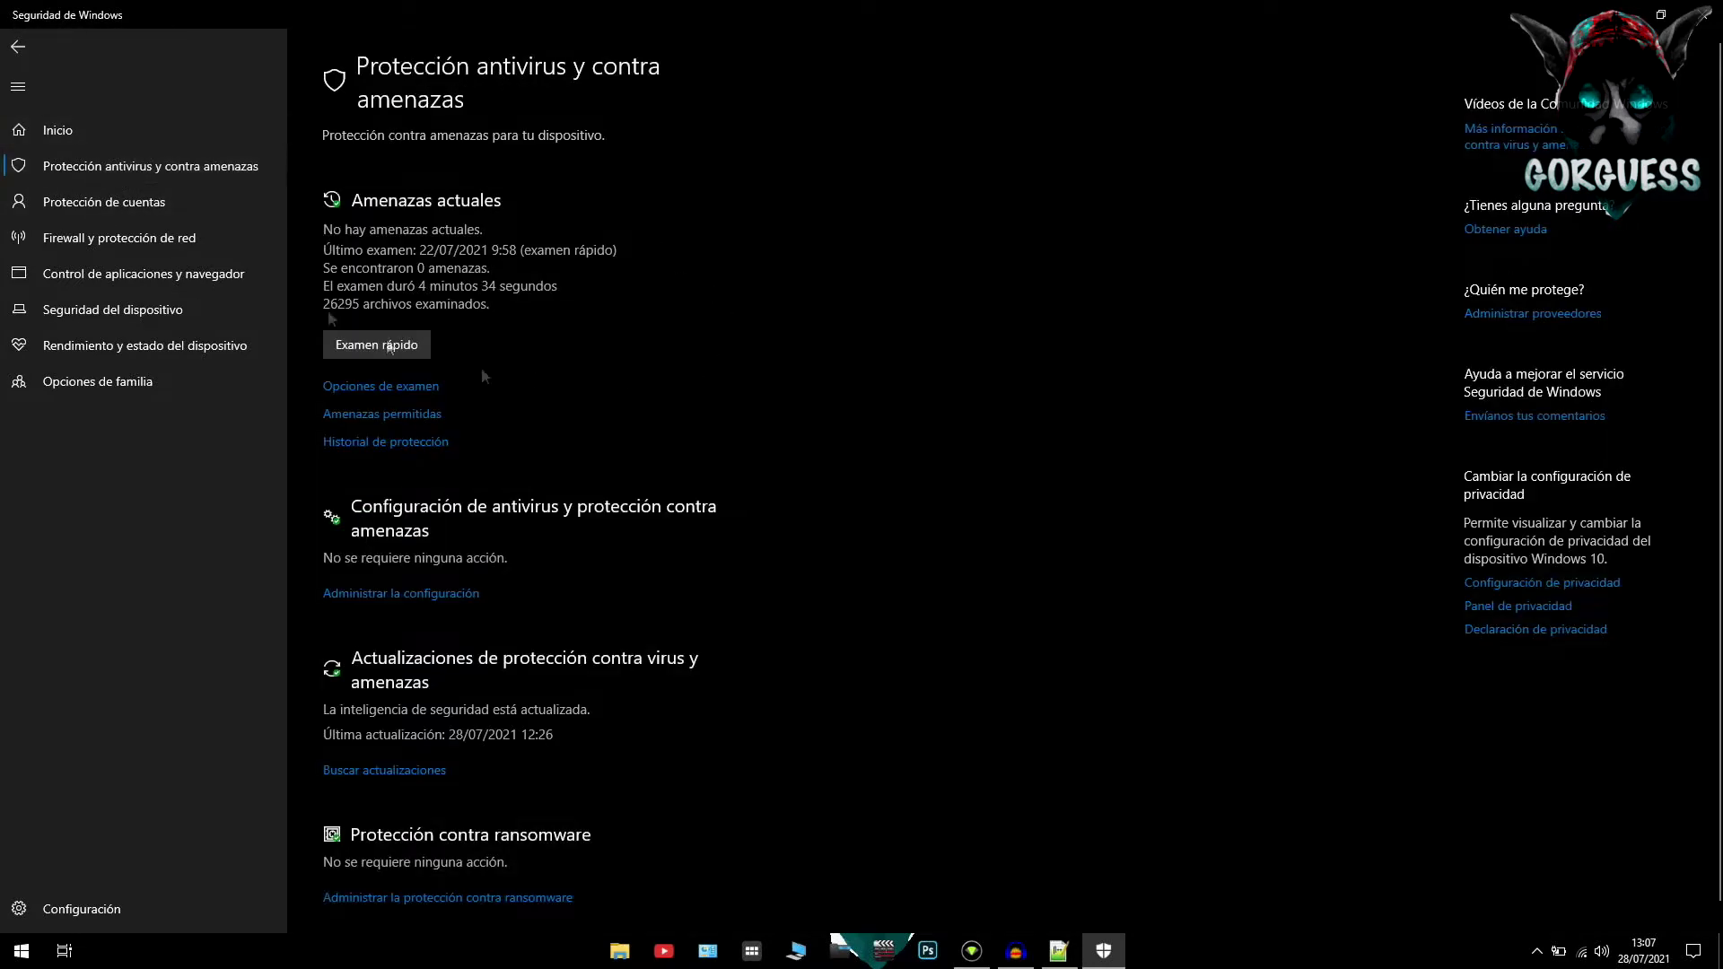
left_click(401, 388)
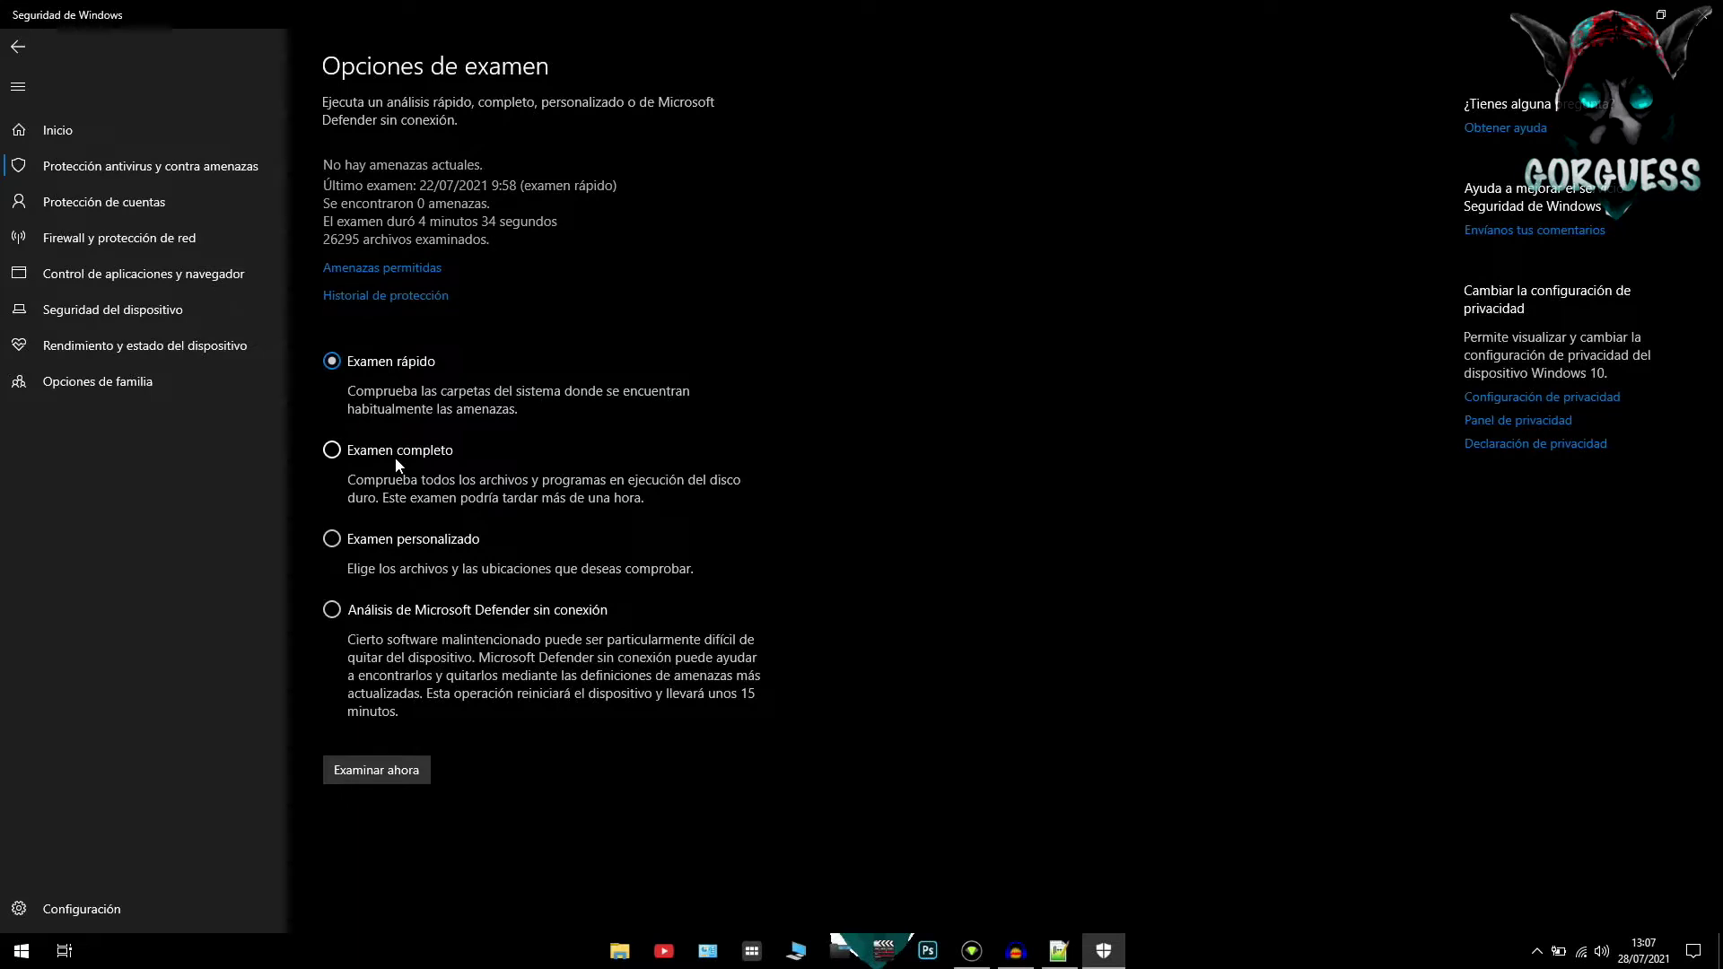
left_click(405, 778)
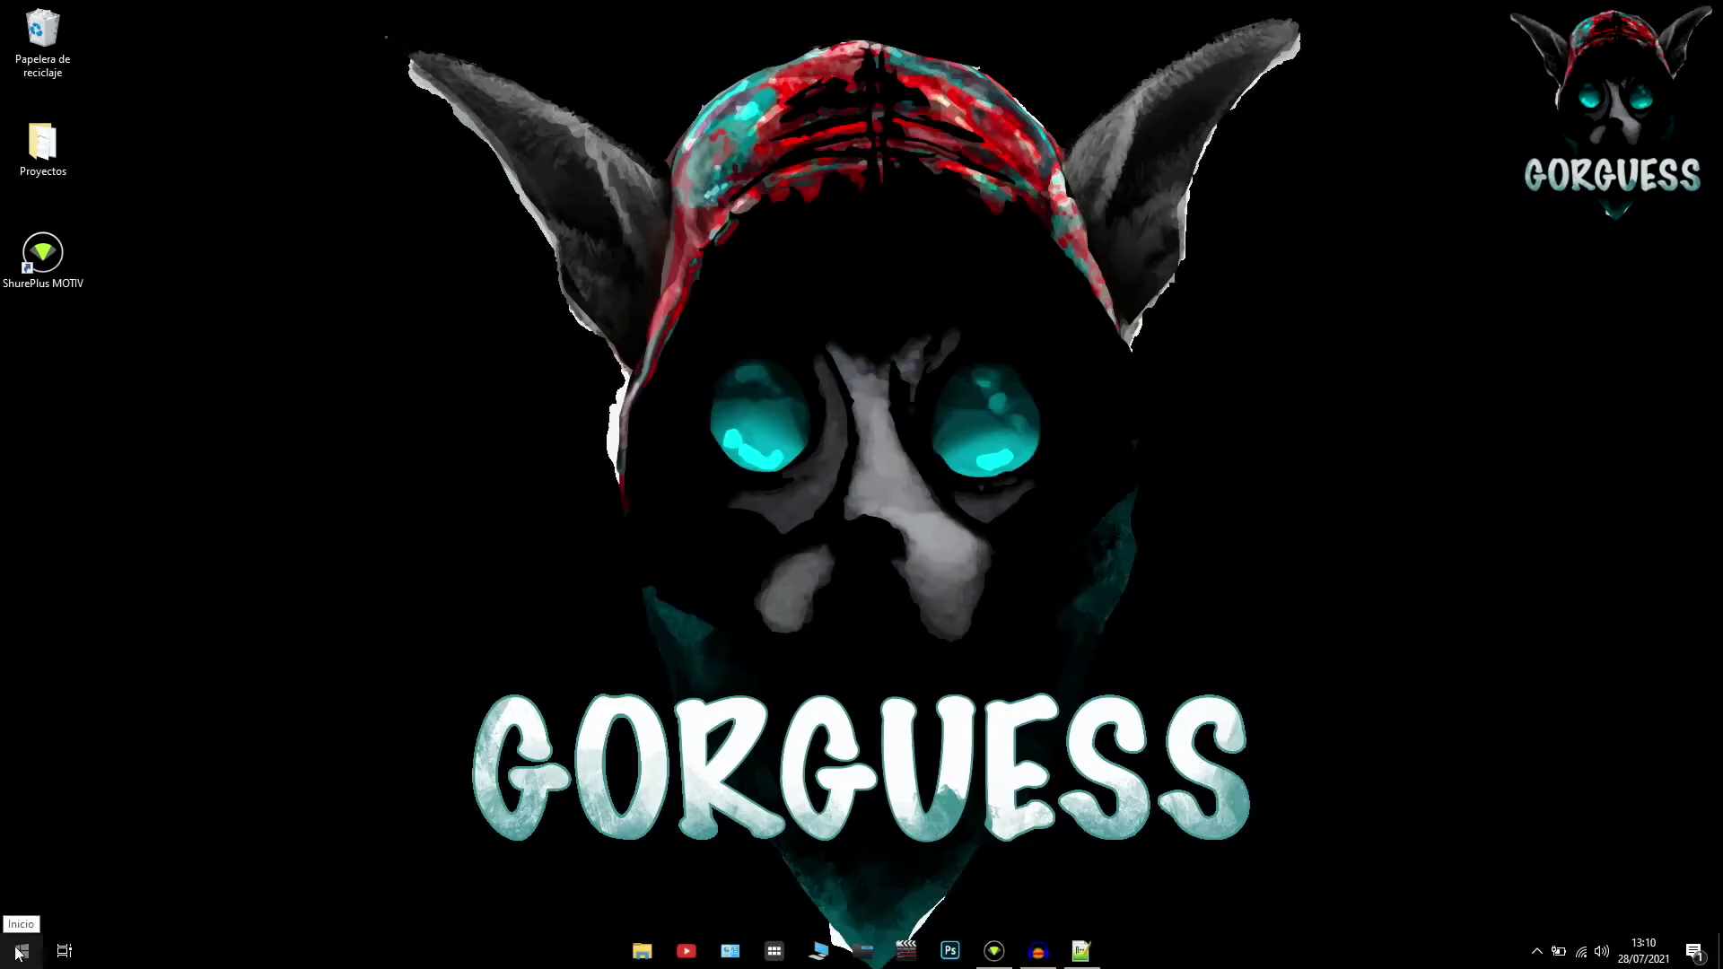
Search Windows for "liberad" and run Liberador de espacio en disco as administrator
left_click(18, 953)
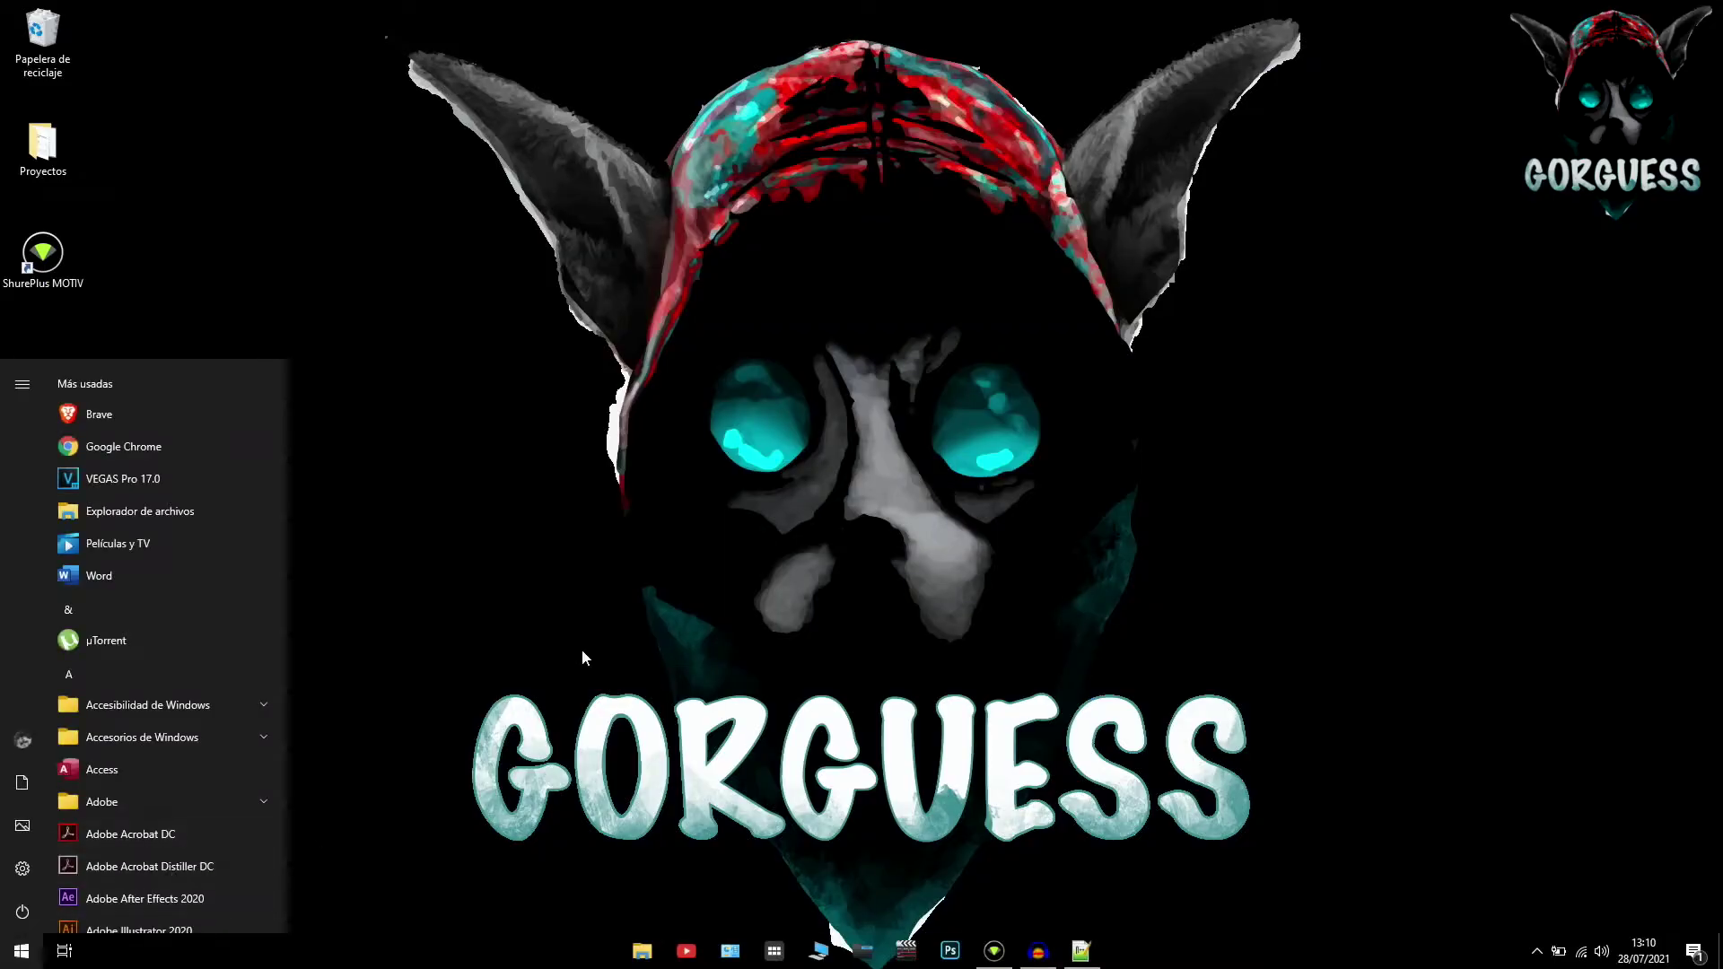
type("liberad")
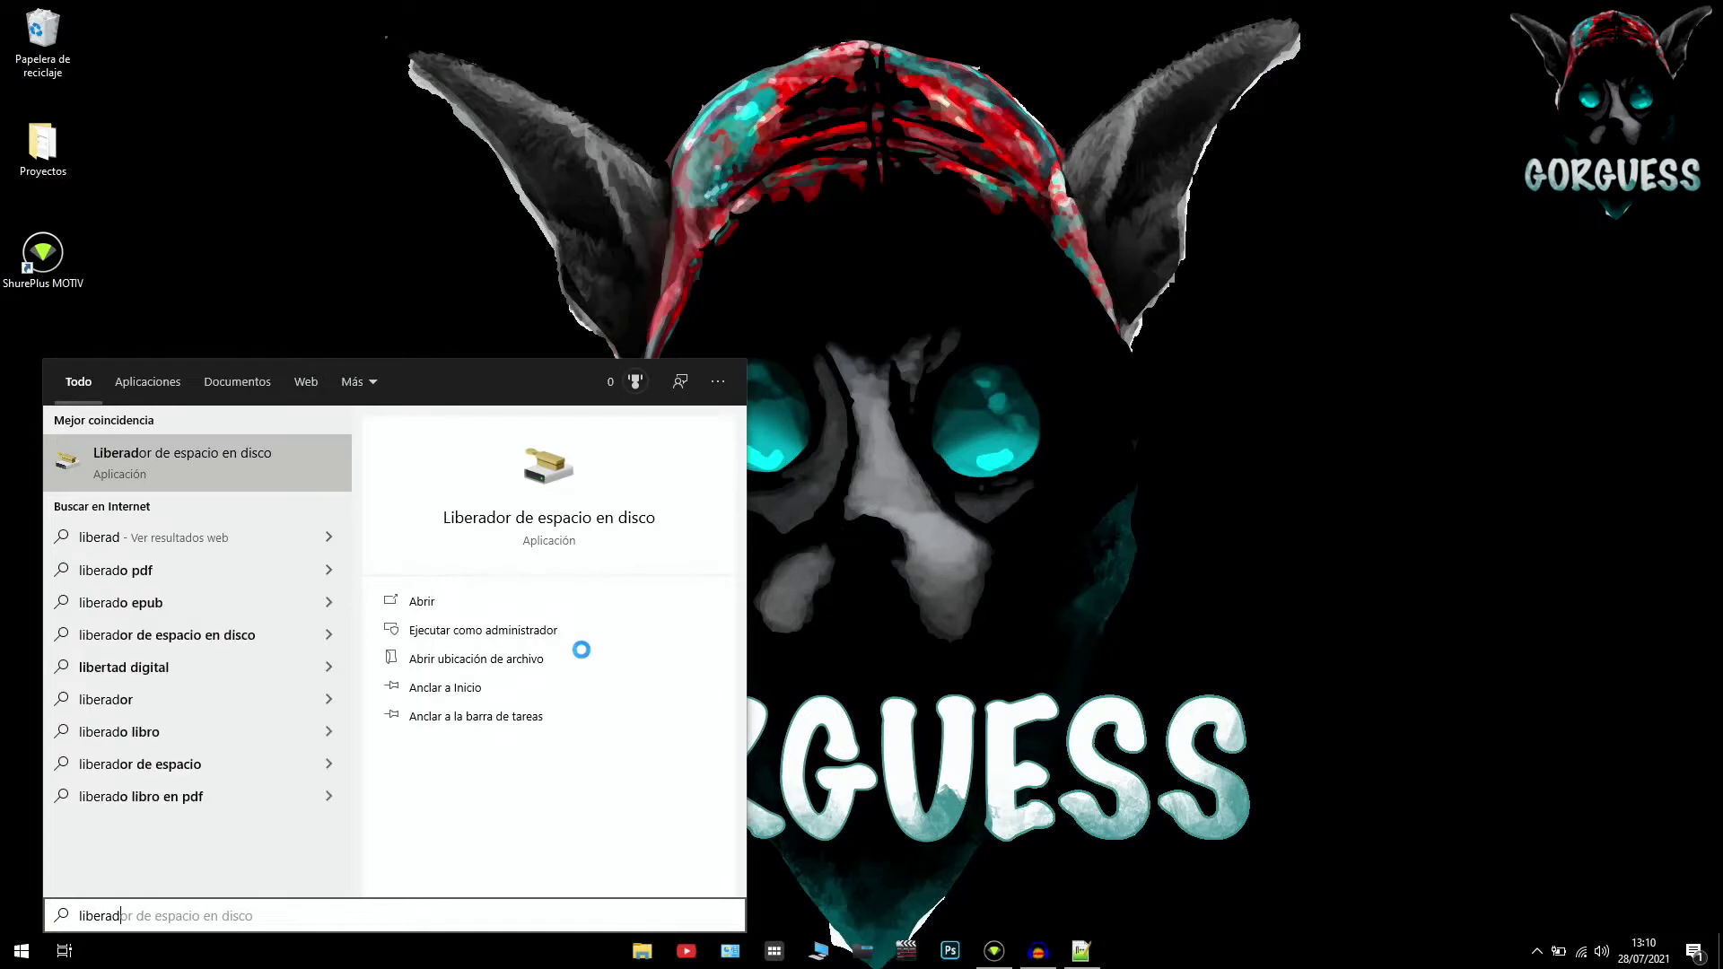
right_click(276, 488)
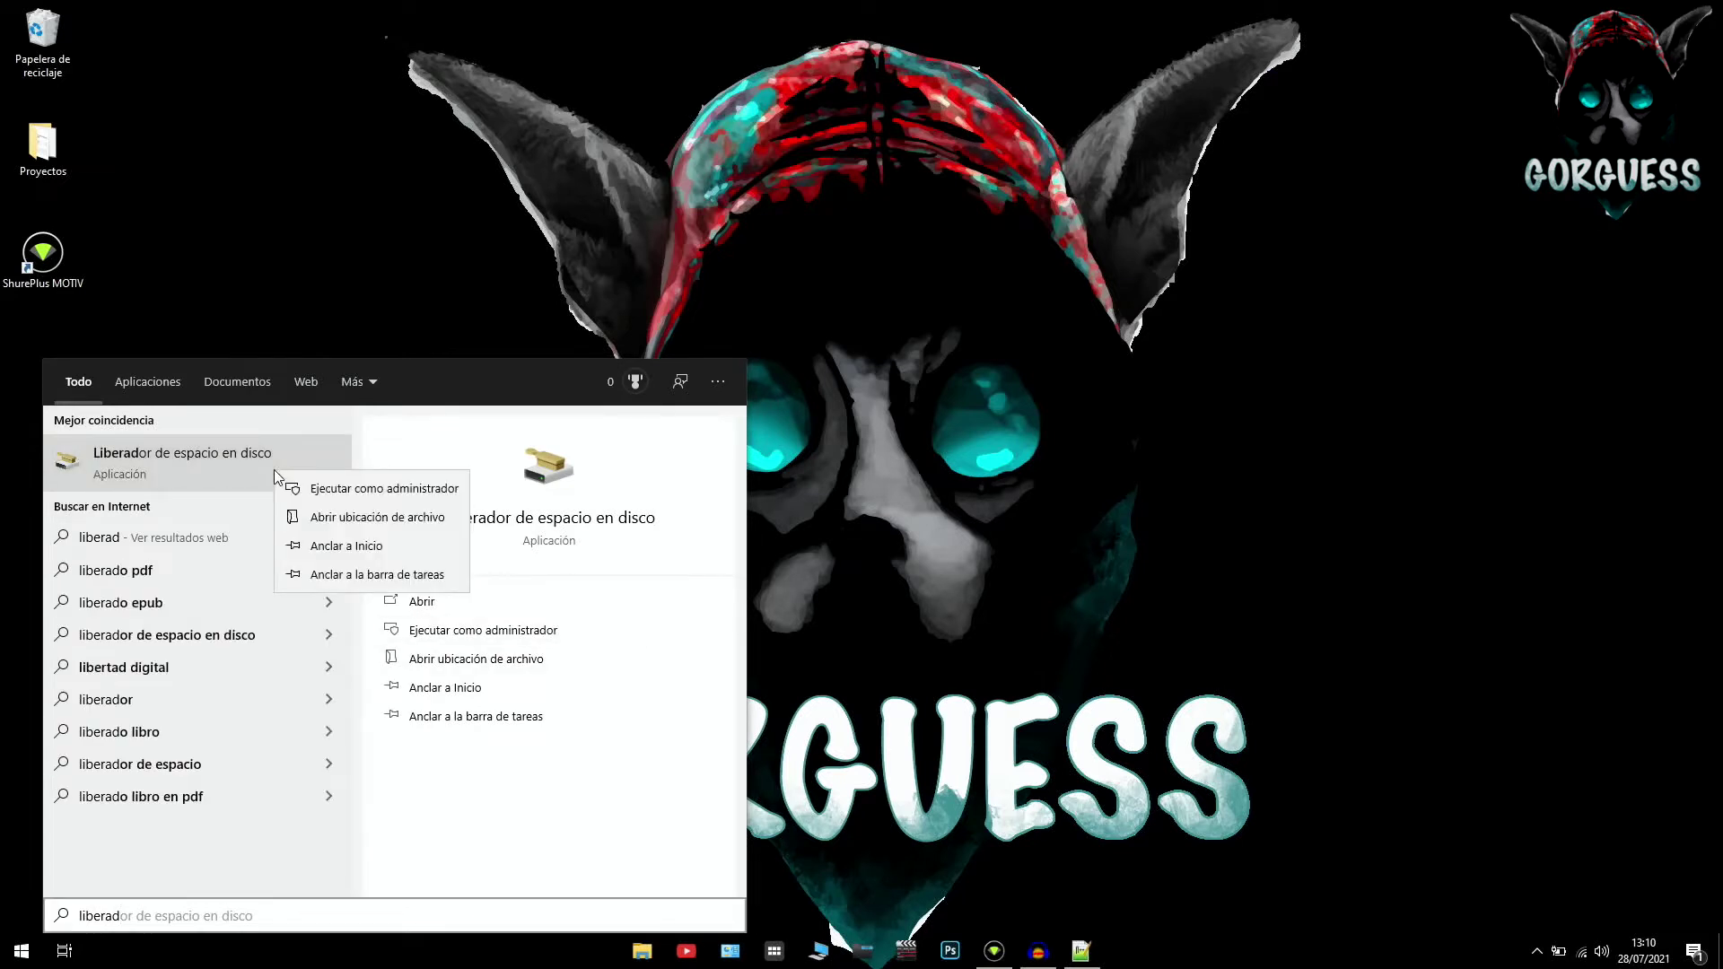
left_click(388, 490)
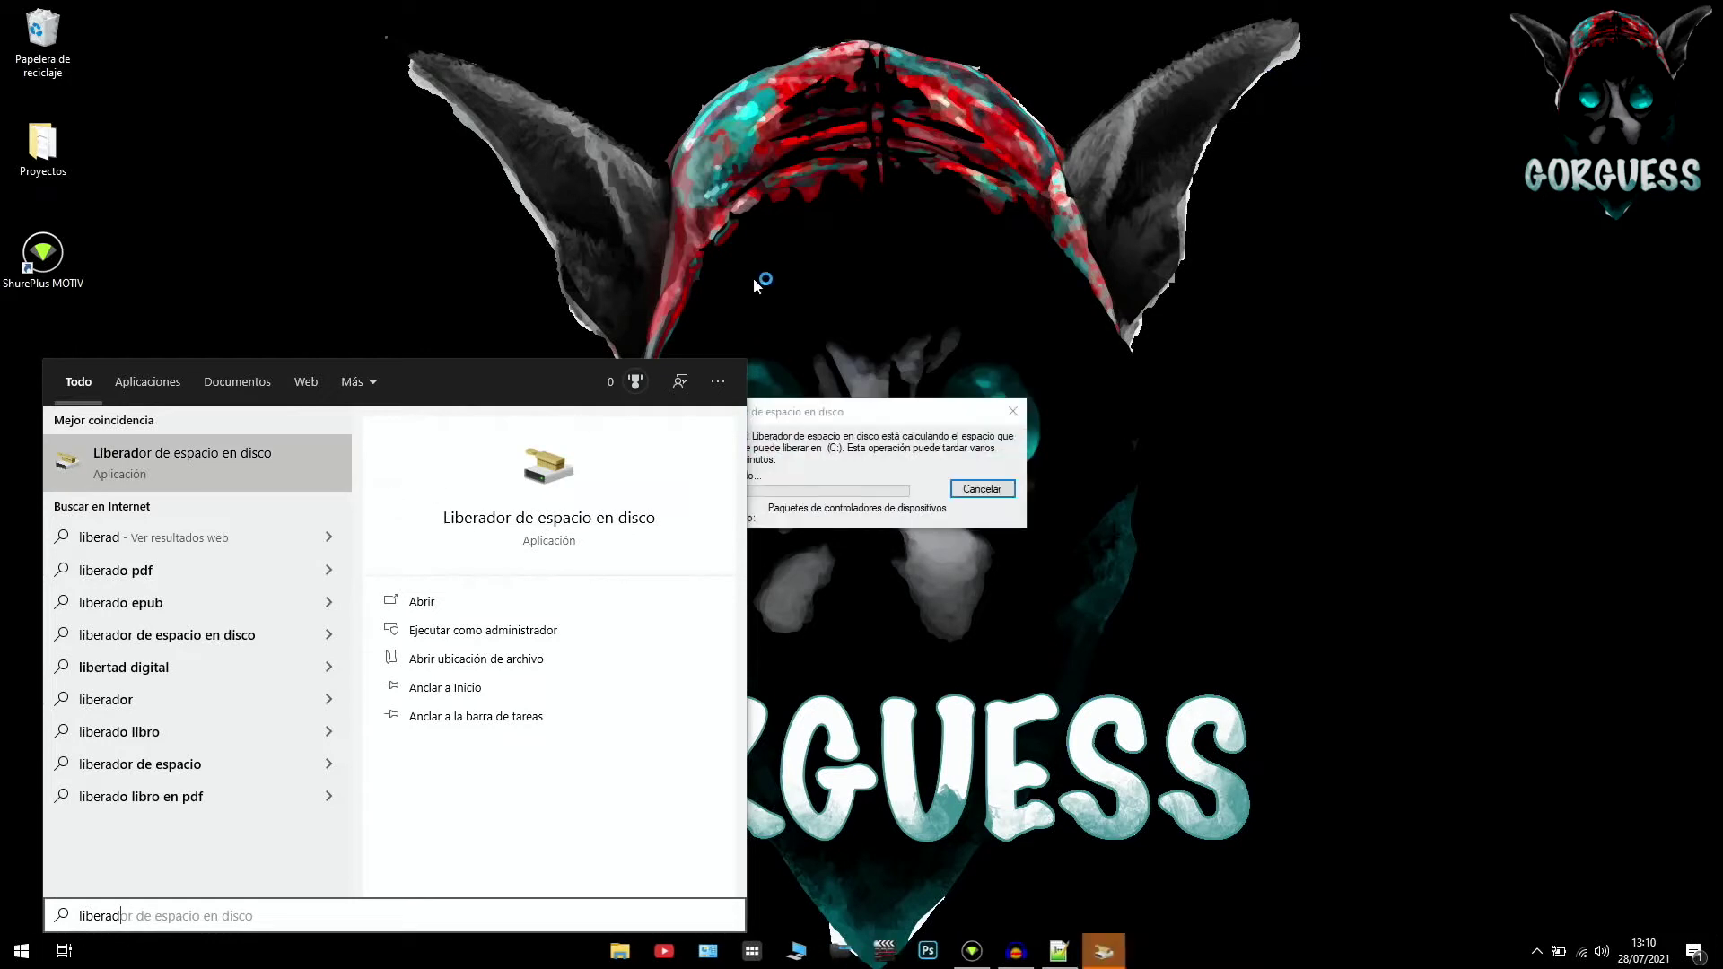
left_click(800, 410)
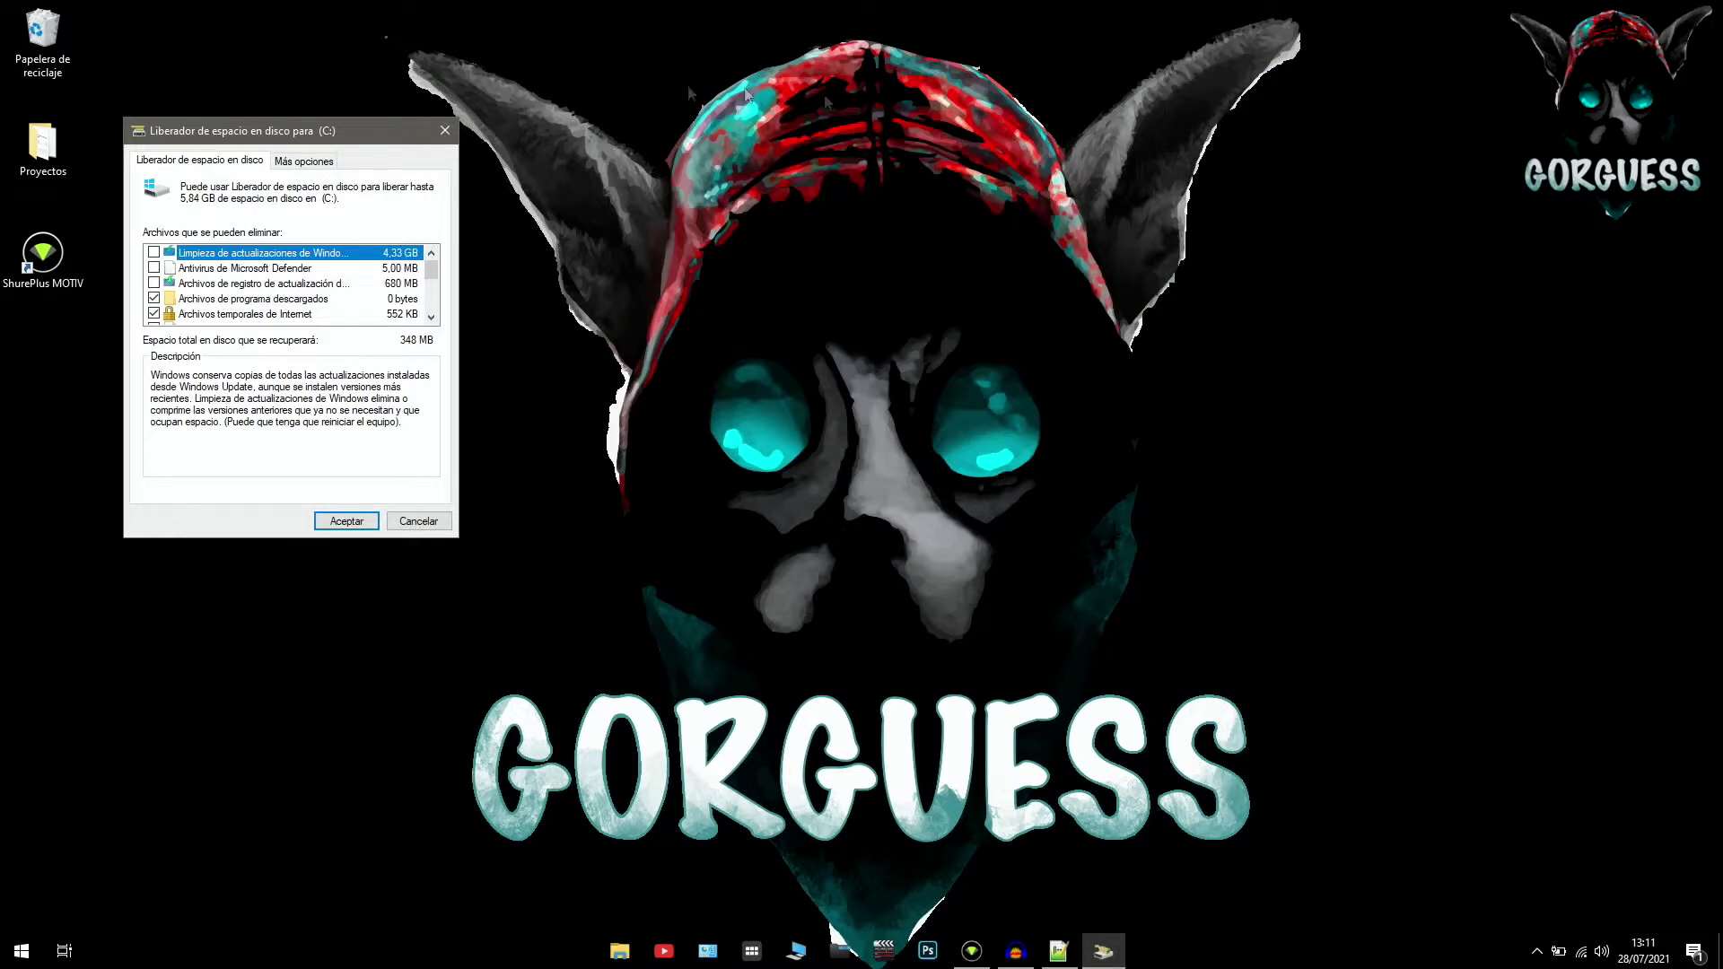
Mark all file categories on drive C:, including Archivos temporales, for cleanup and permanently delete those files
mouse_move(431, 275)
left_mouse_down()
mouse_move(430, 322)
mouse_move(431, 262)
left_mouse_up()
scroll(240, 272, "down", 3)
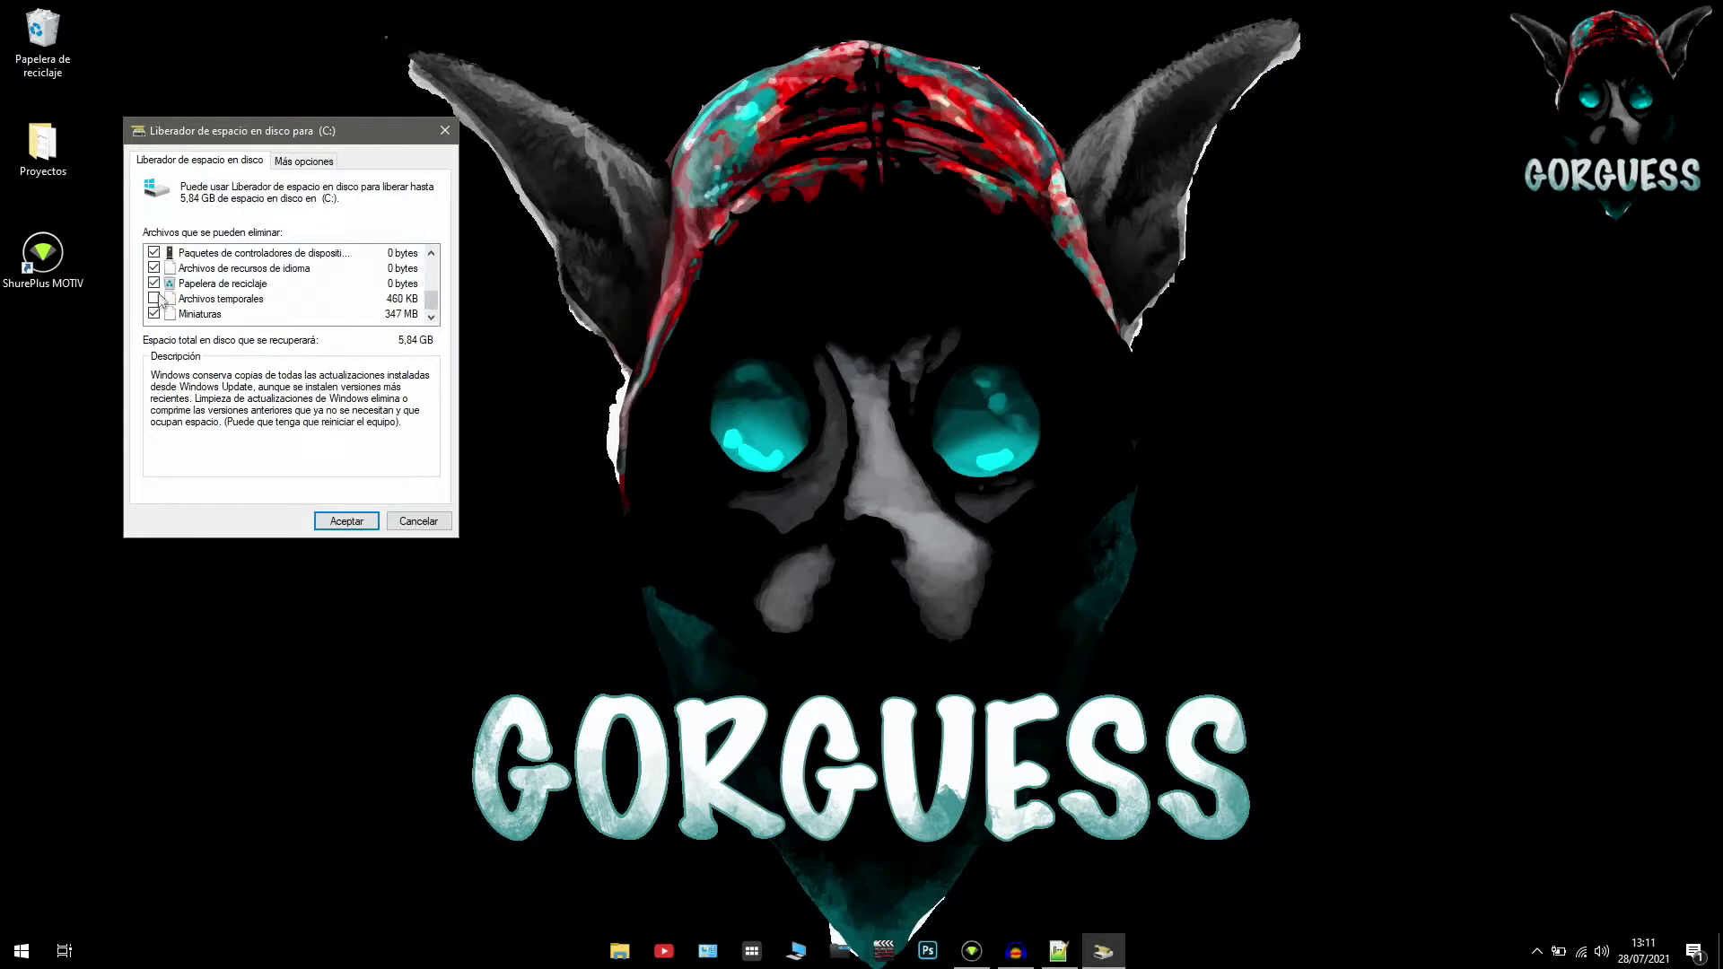
left_click(154, 299)
left_click(347, 521)
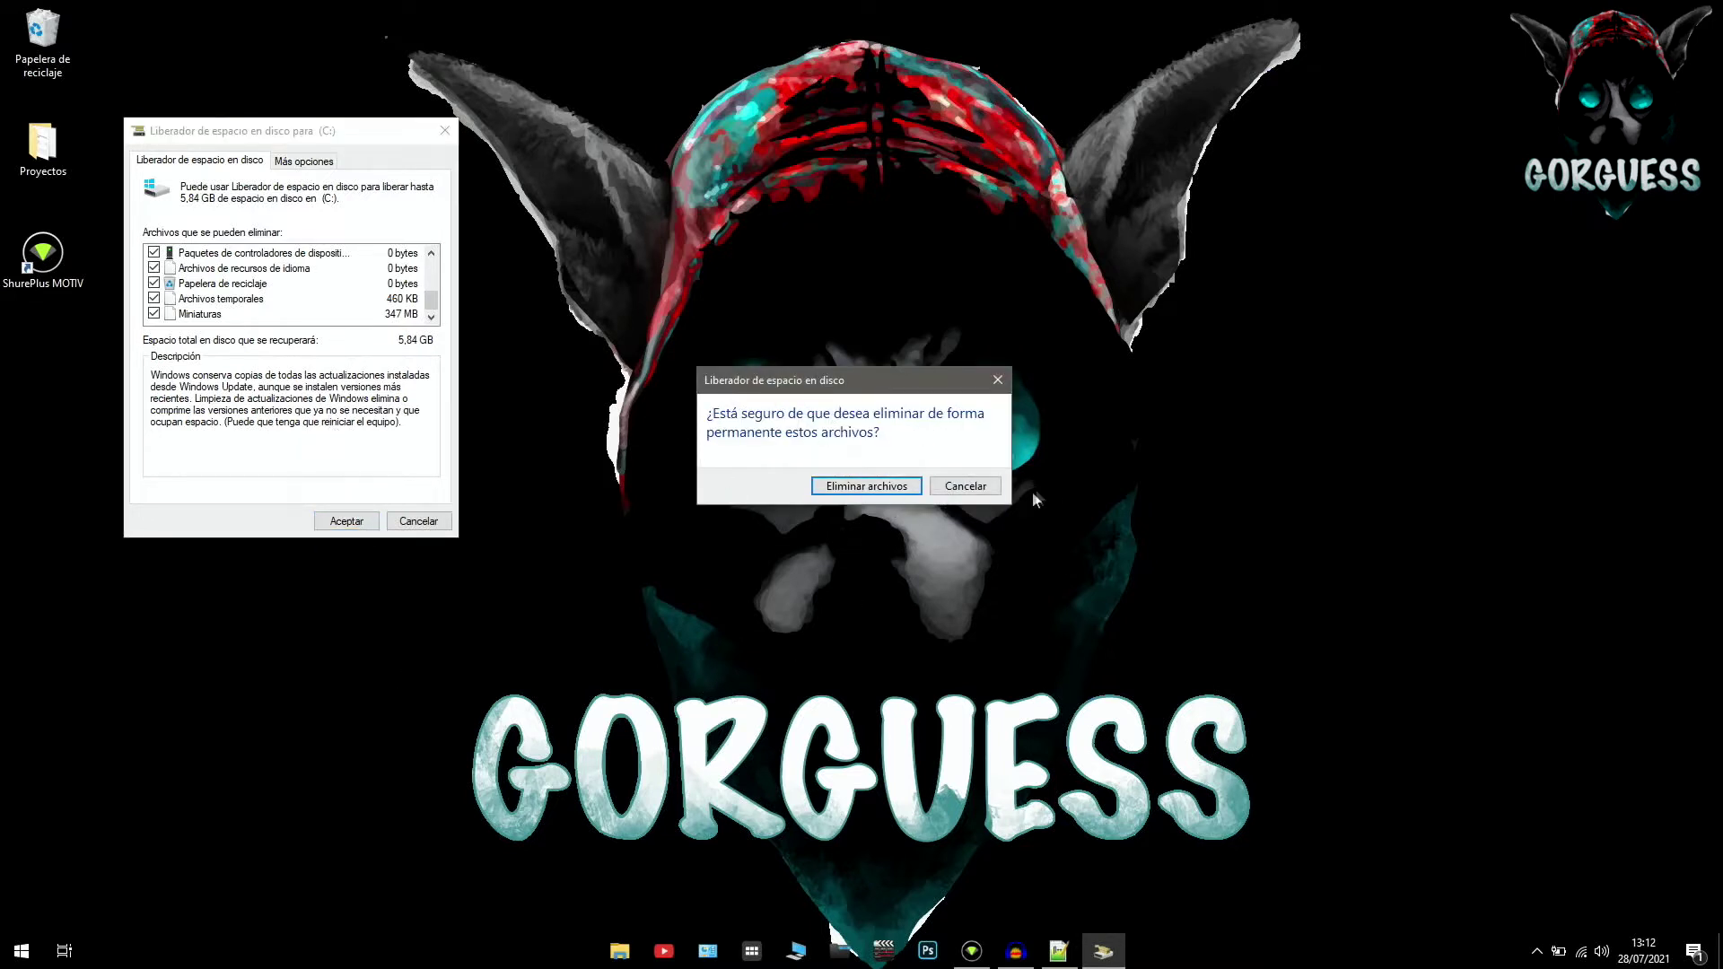
left_click(893, 487)
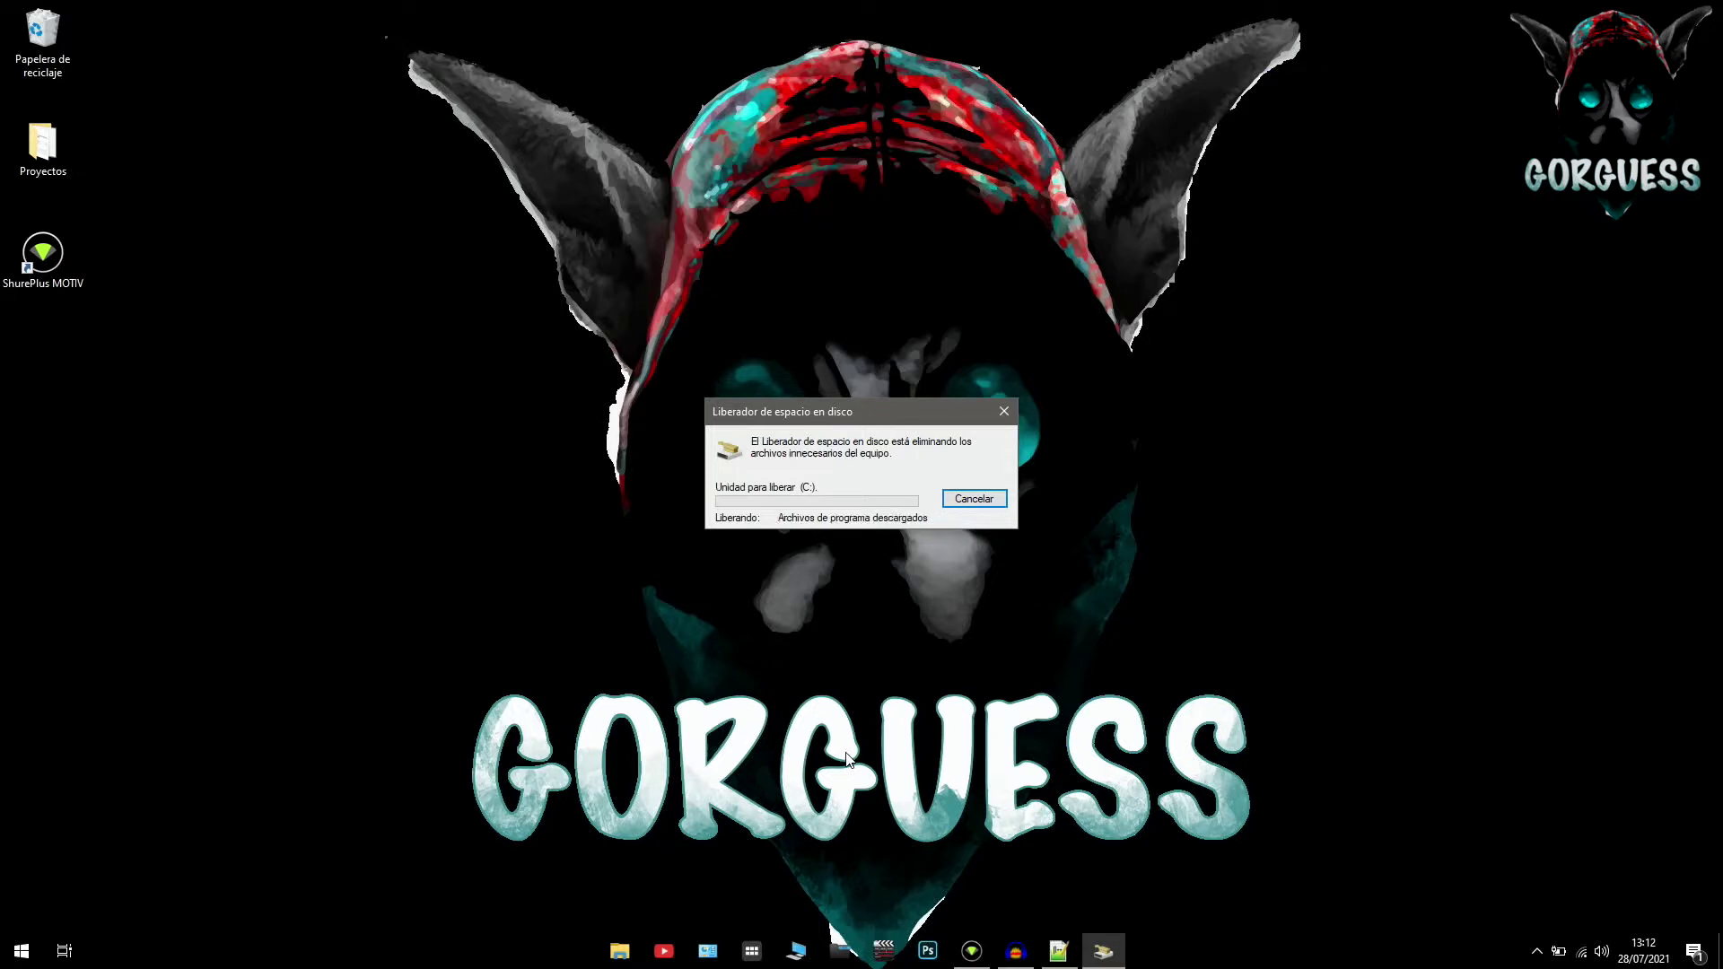
Open the temporary files folder in File Explorer using the path %temp%
left_click(619, 950)
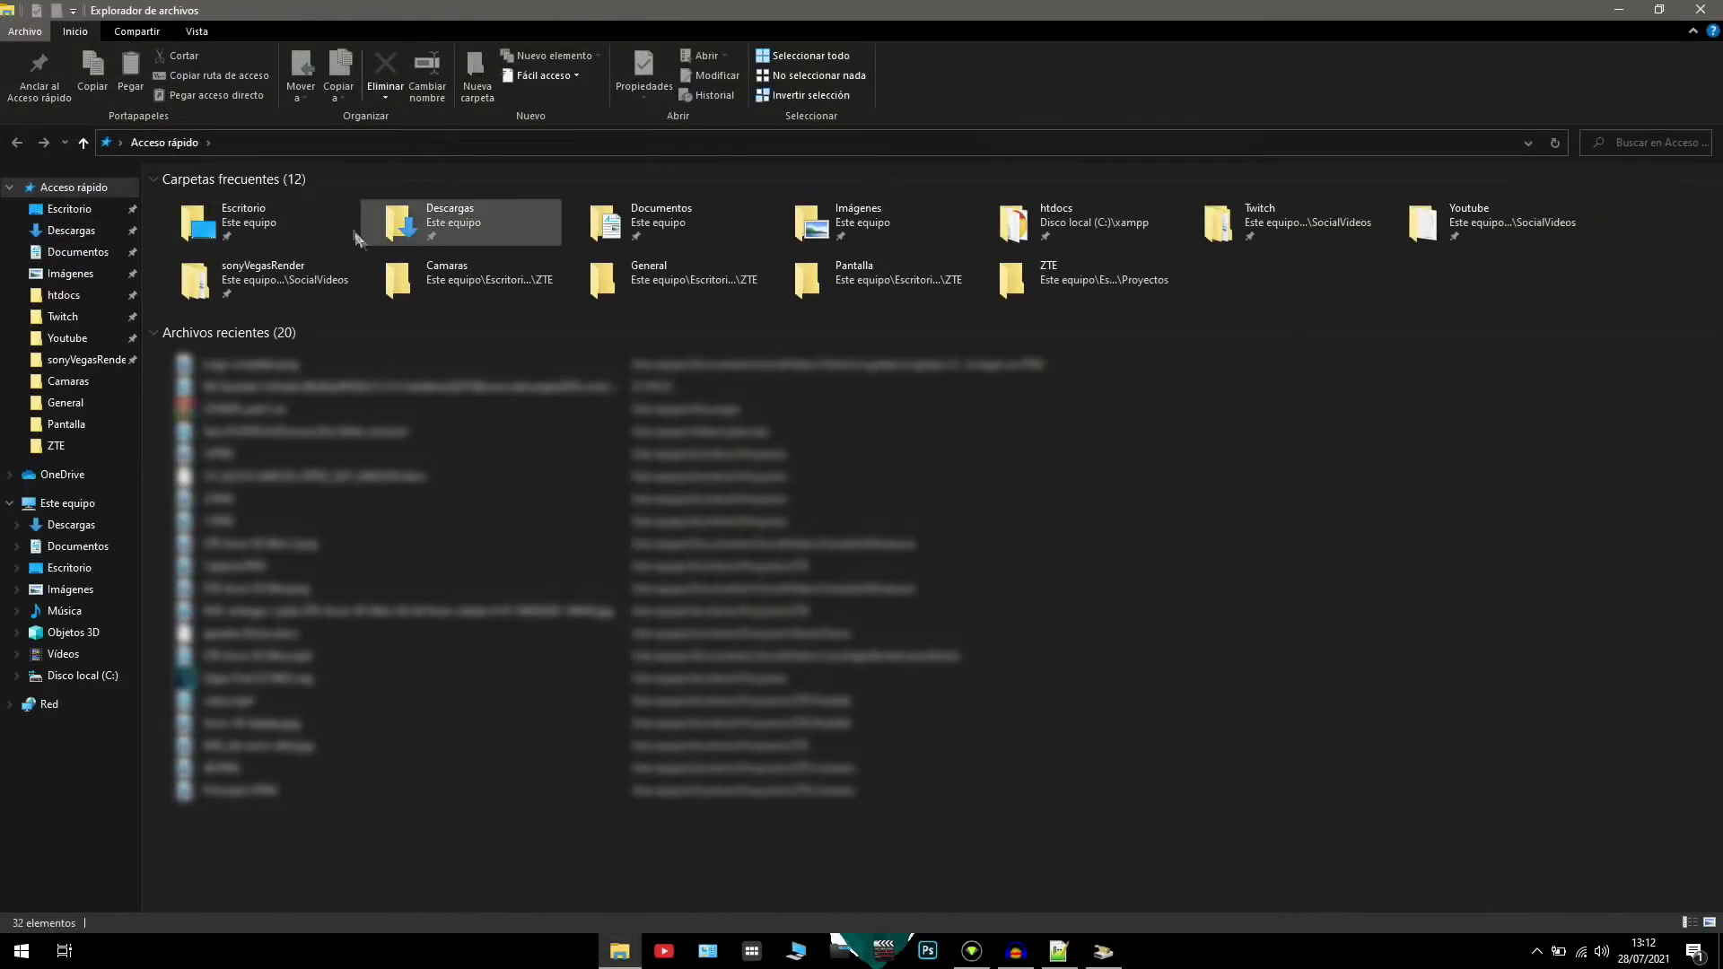
left_click(348, 143)
type("%temp%")
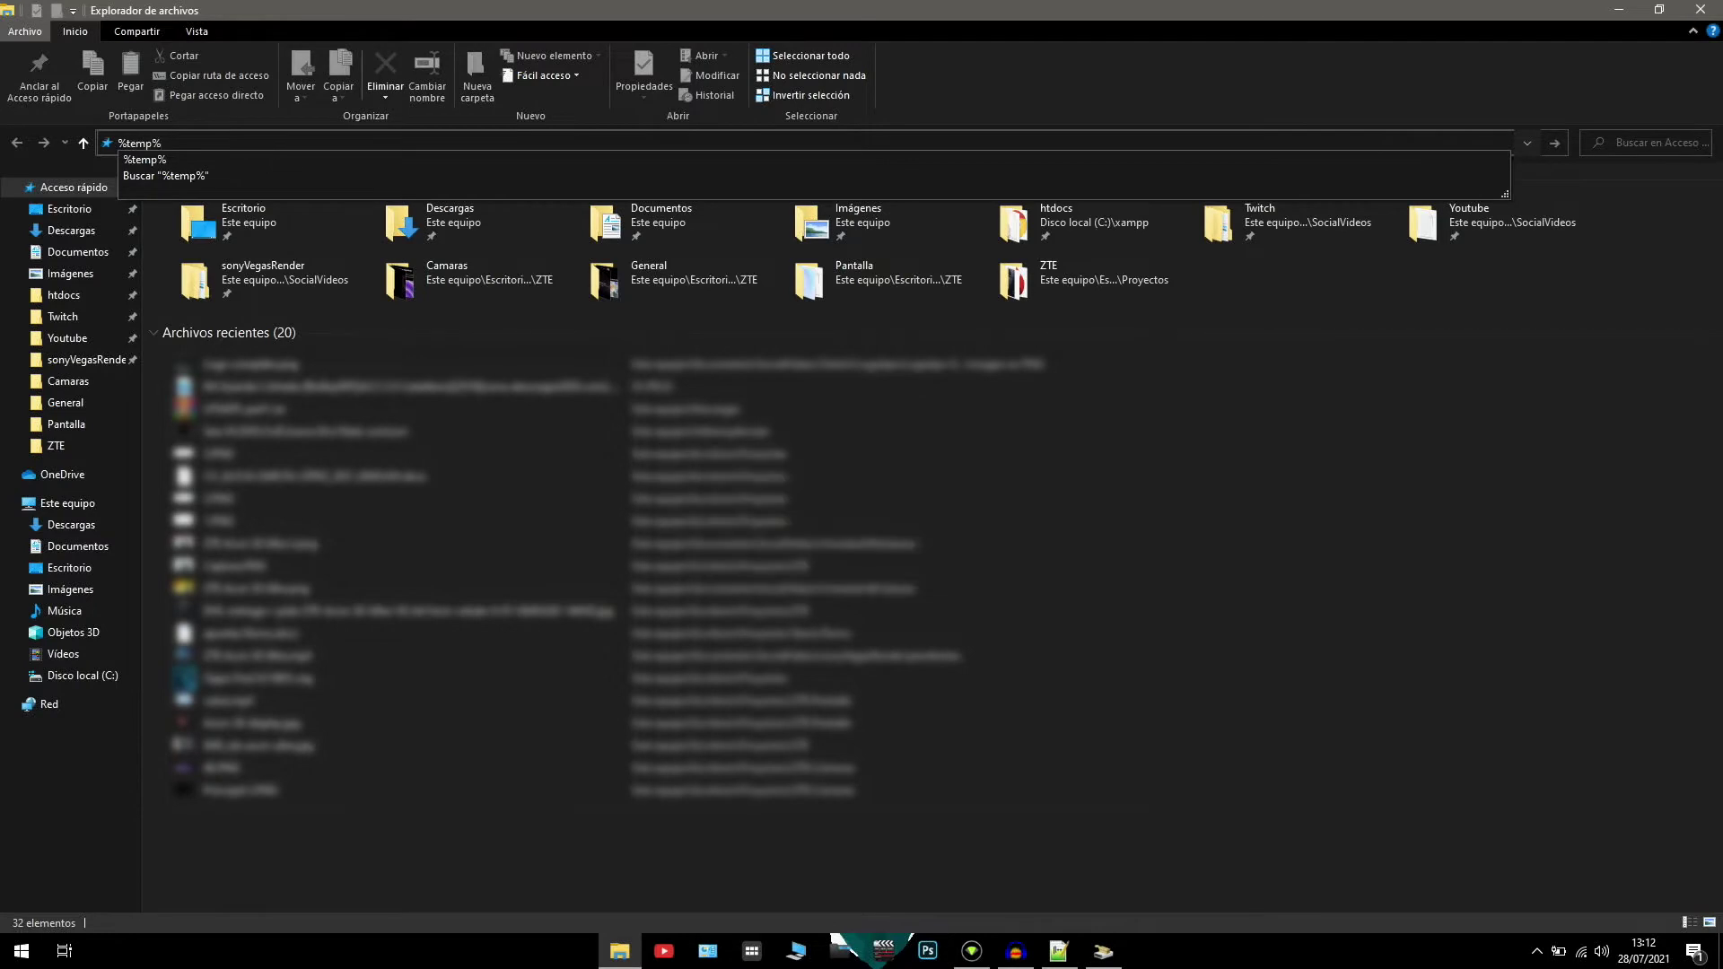
key("Return")
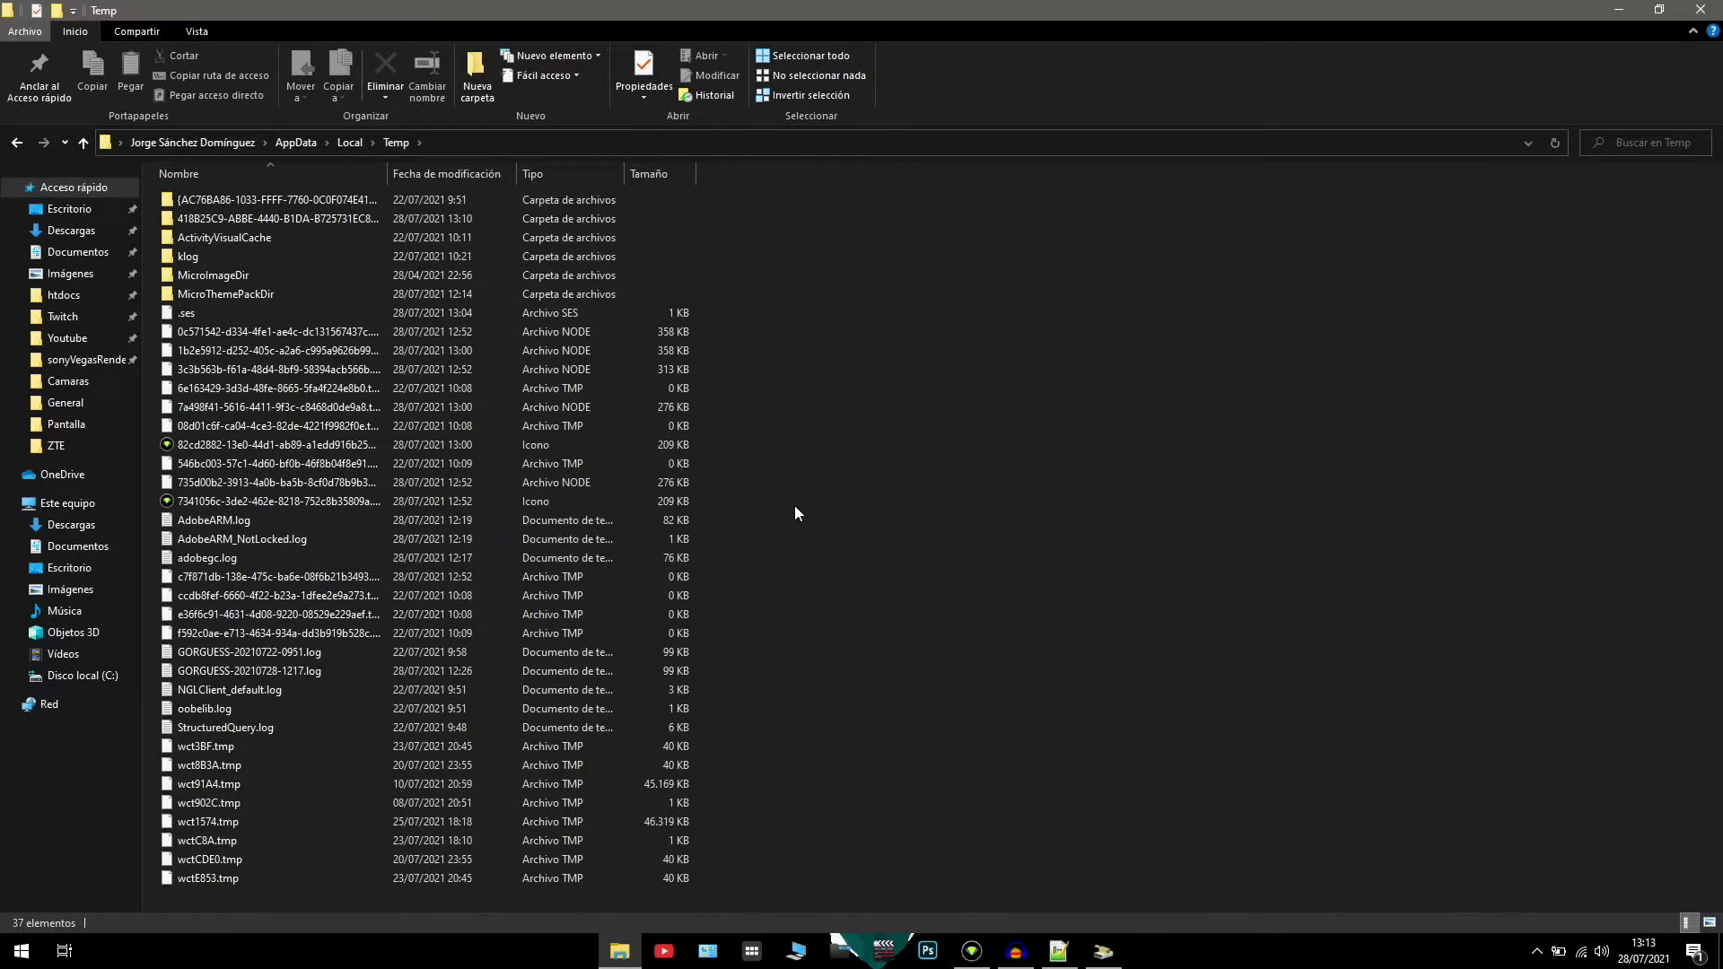
Permanently delete everything in the Temp folder, skipping all items in use, and close the folder window
key("ctrl+e")
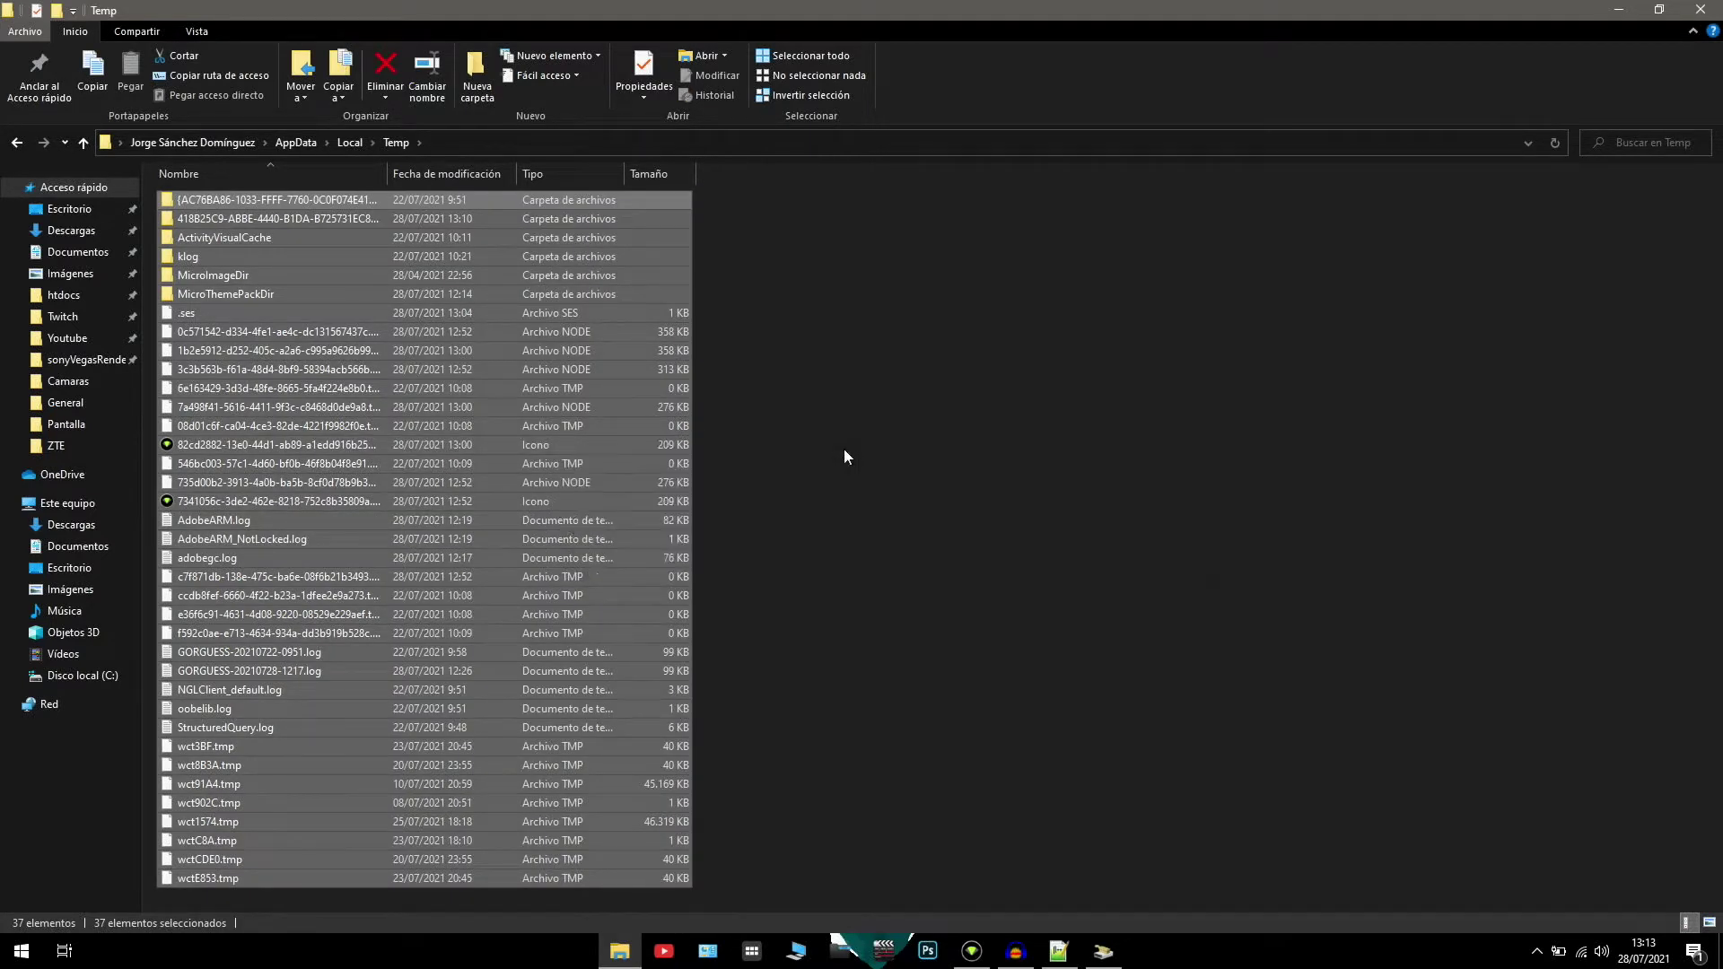
key("shift+Delete")
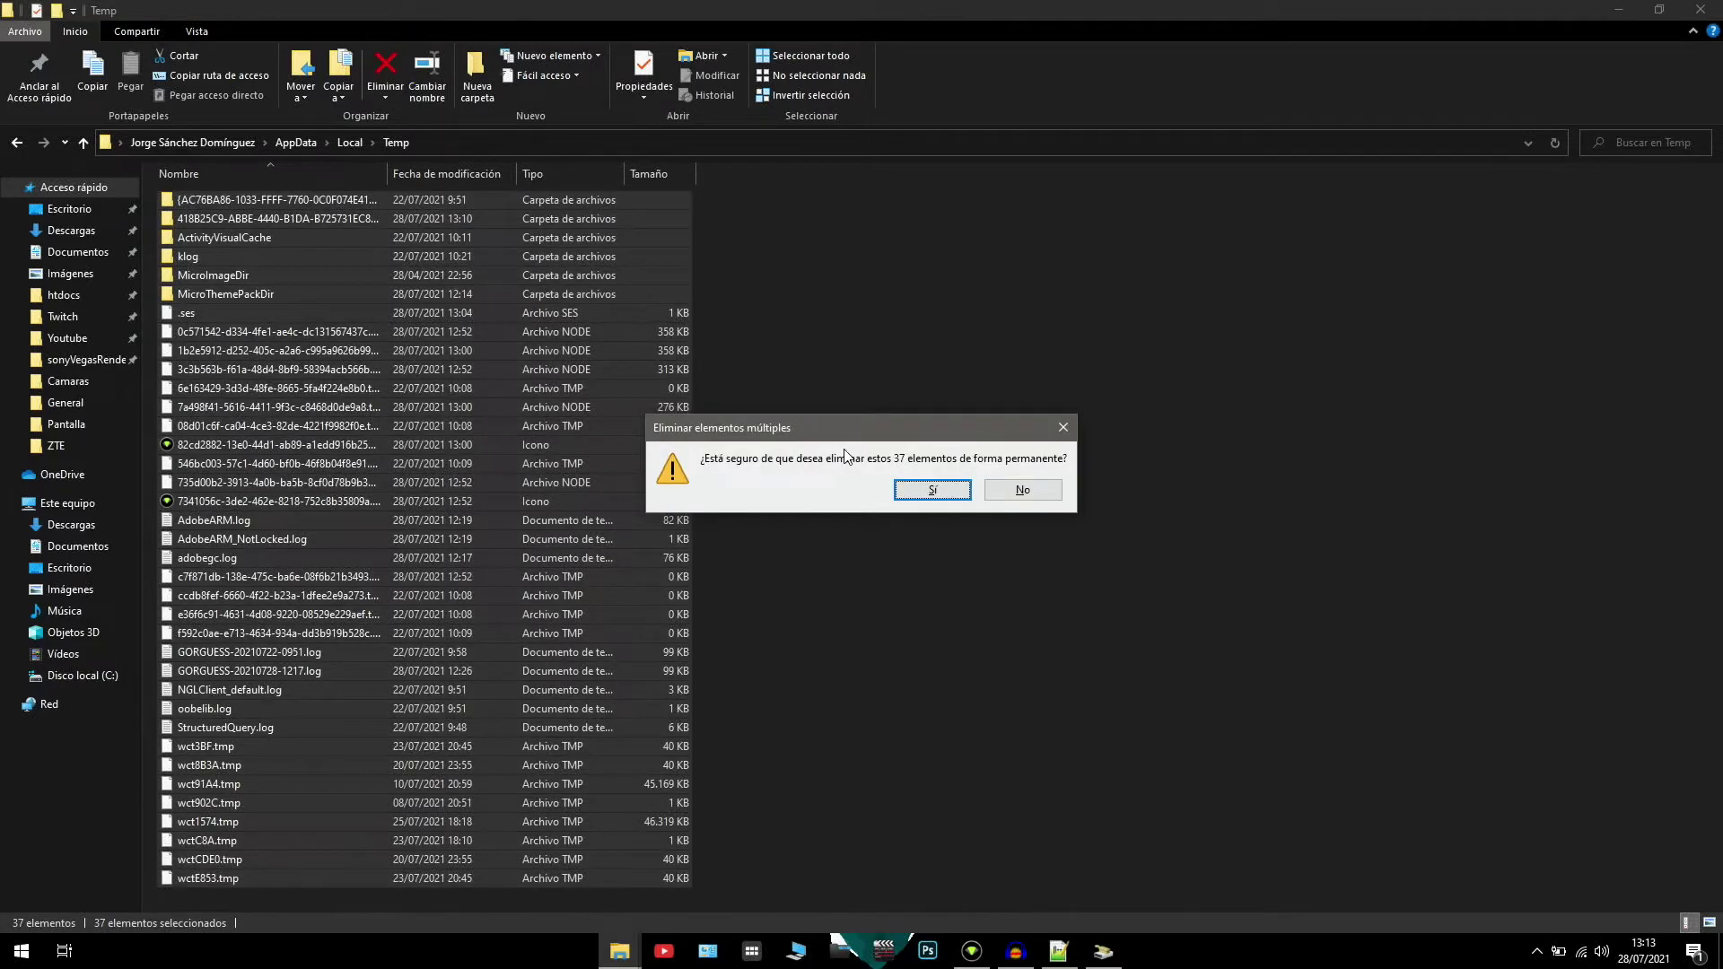
left_click(930, 493)
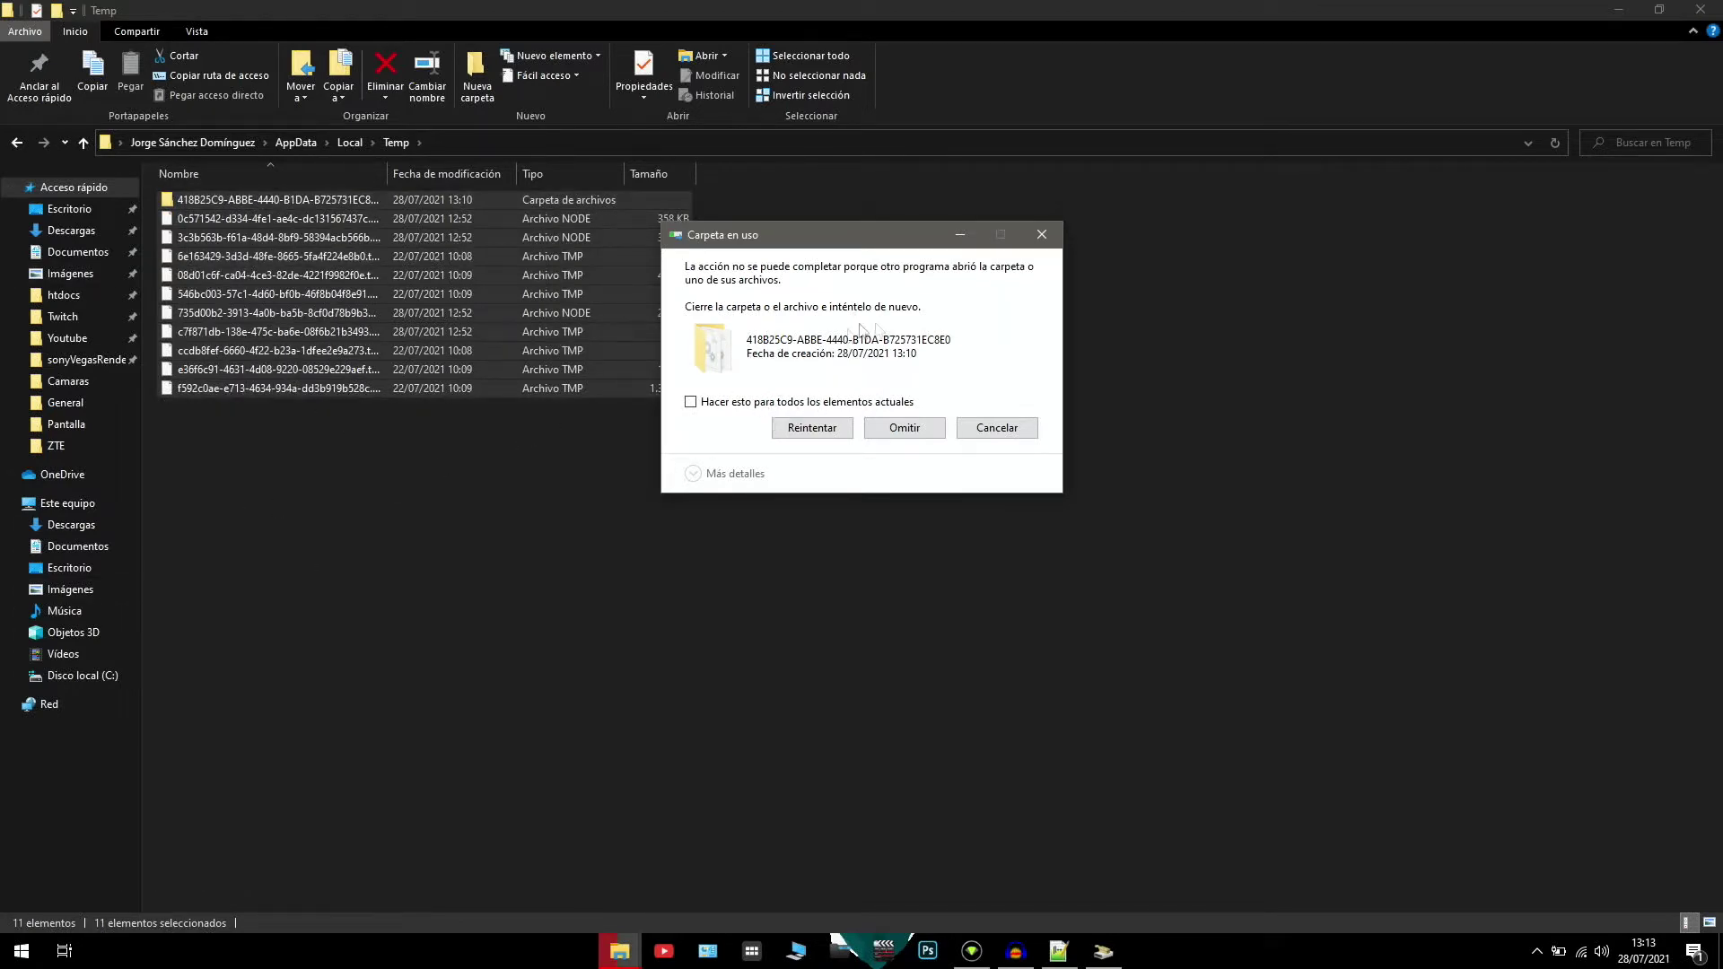
left_click(690, 402)
left_click(930, 437)
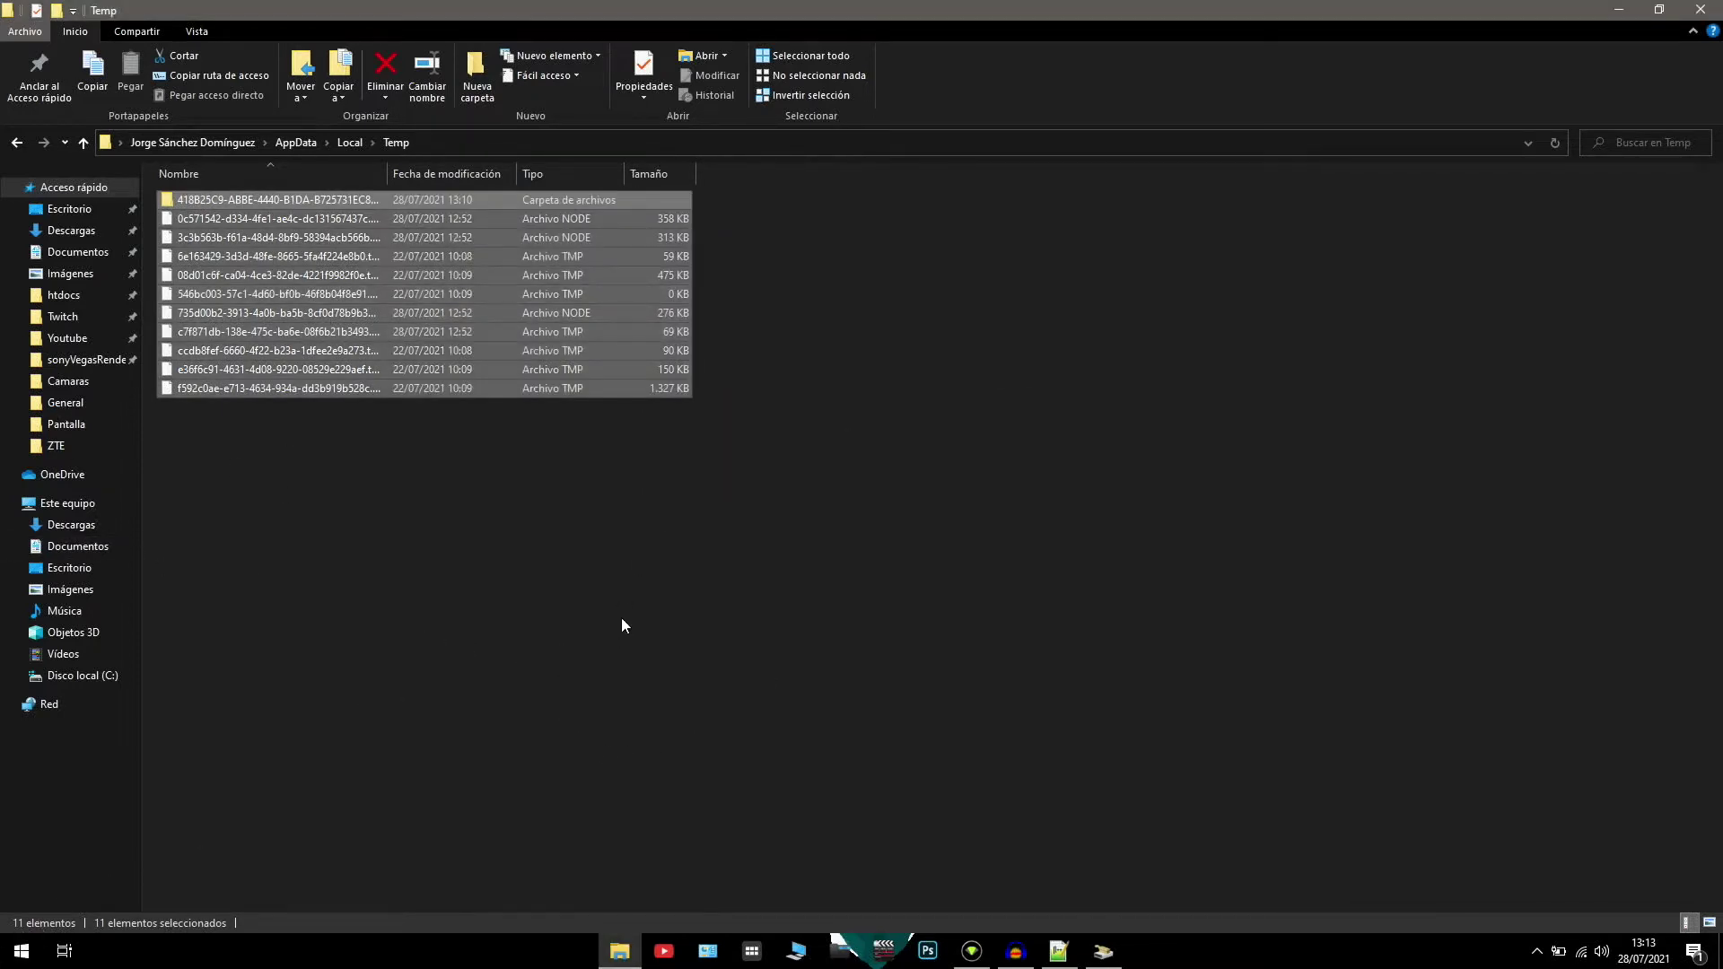
key("alt+F4")
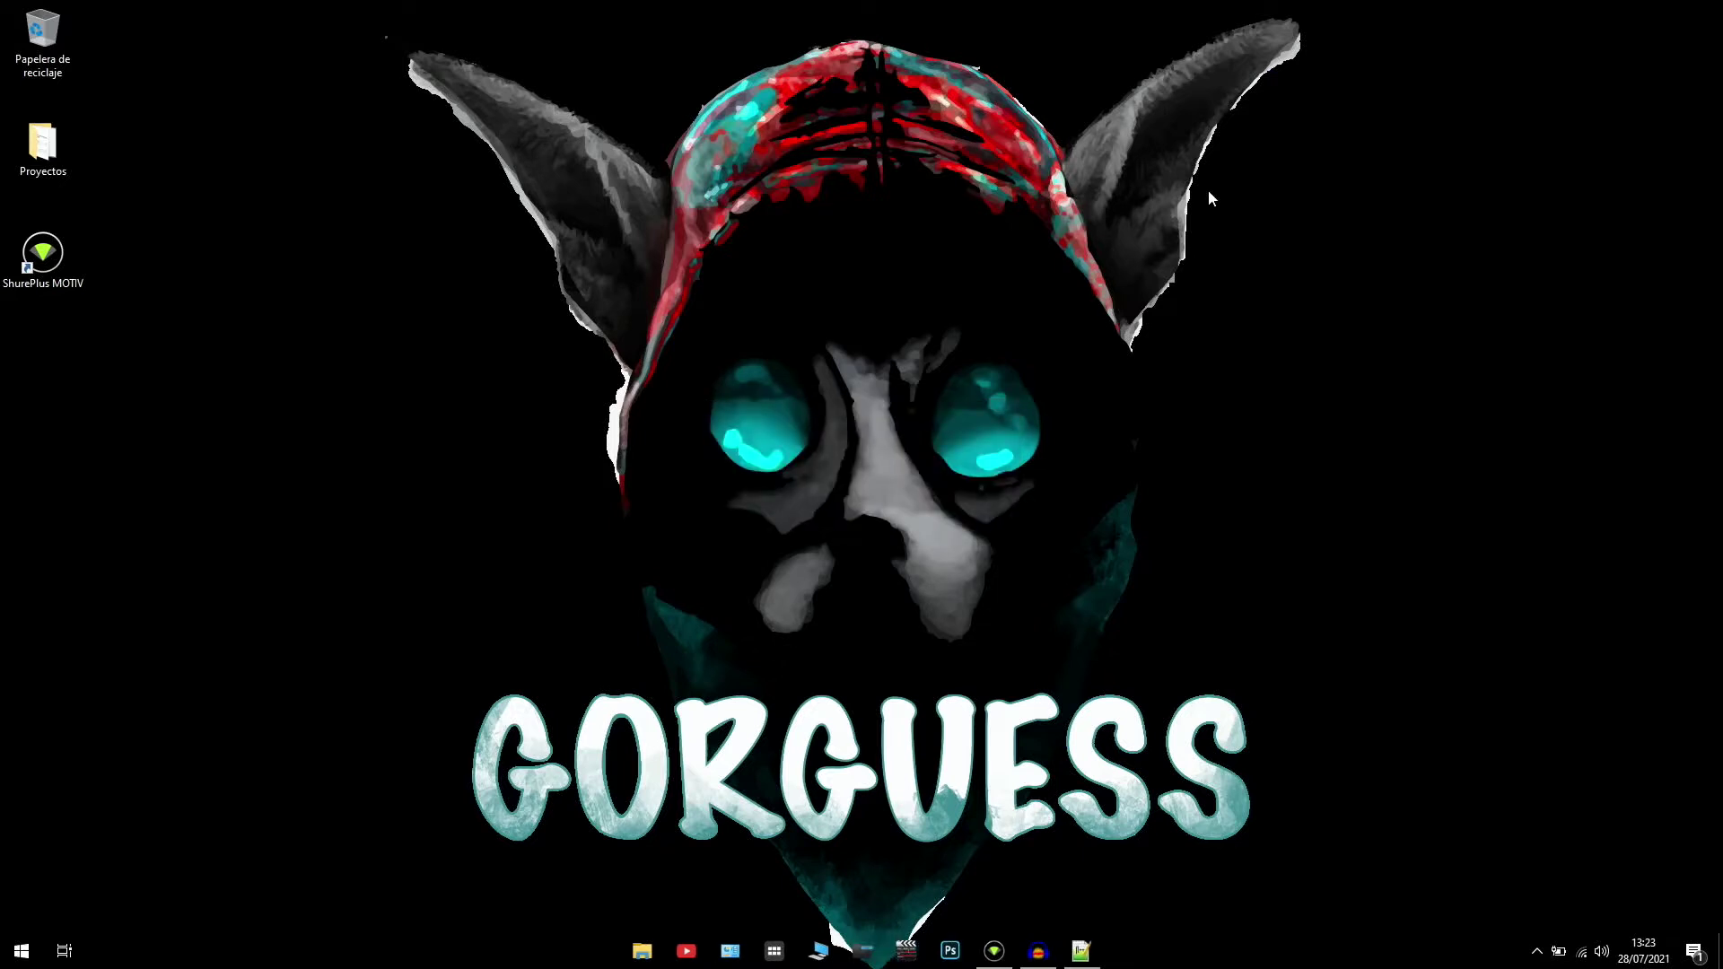
Open Liberador de espacio en disco for drive C:, review the file categories and the space they take, and close it
key("super")
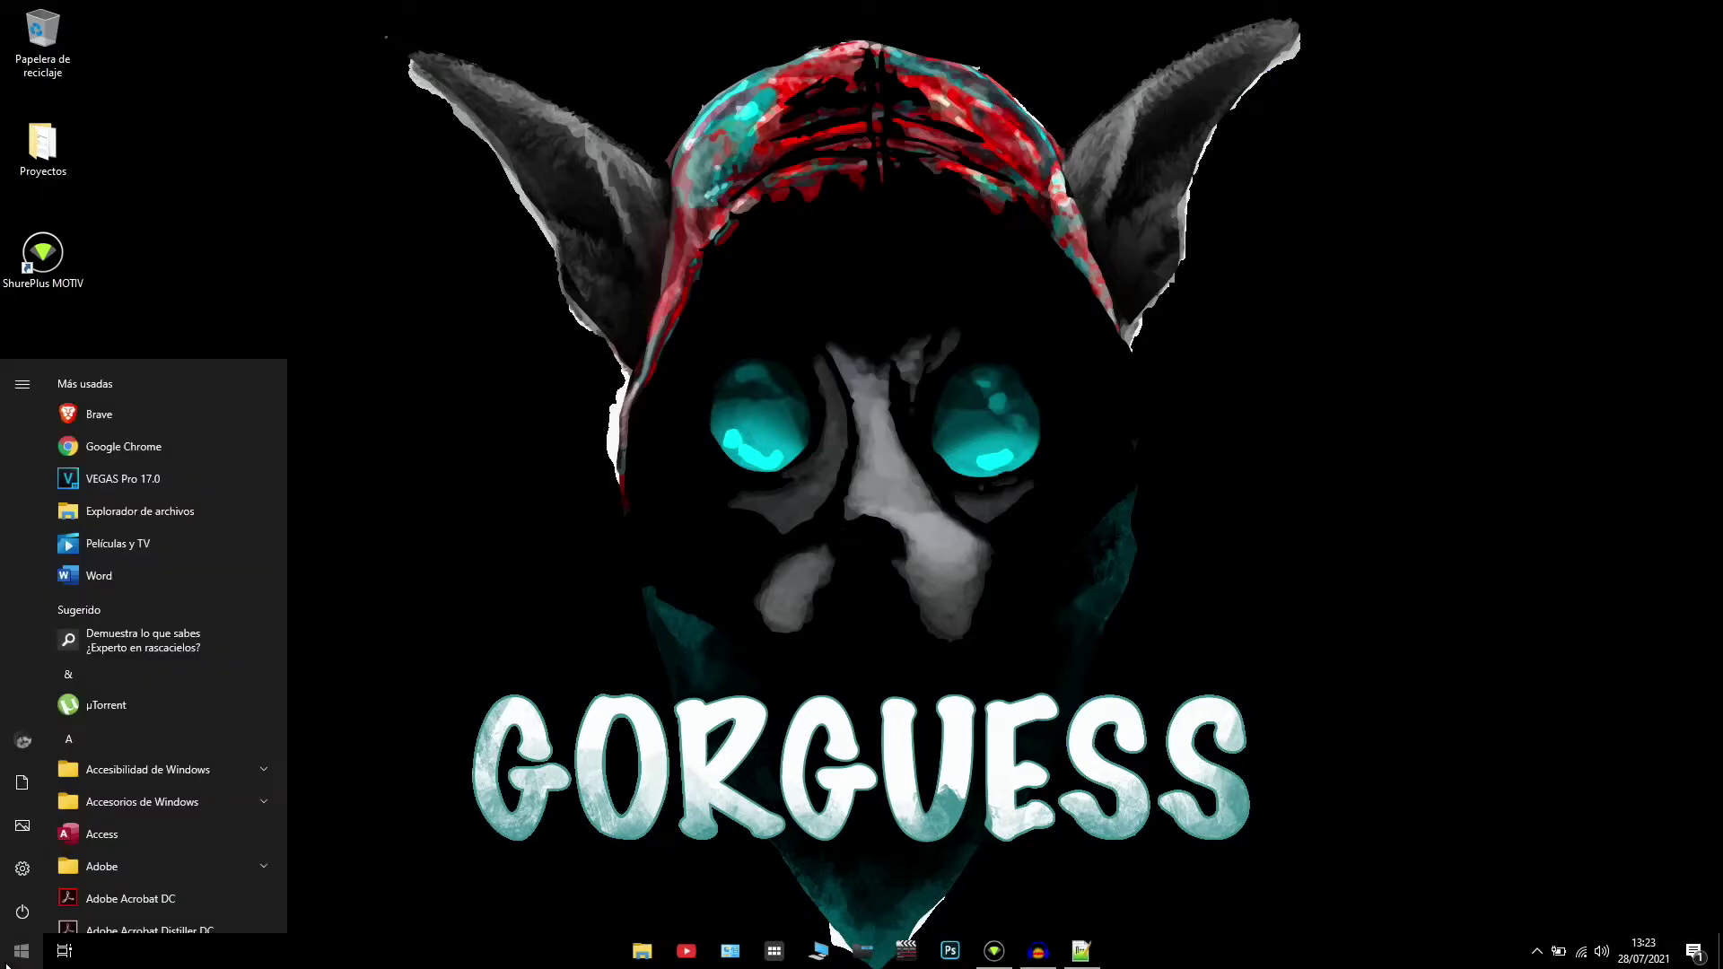
type("liberador")
key("Return")
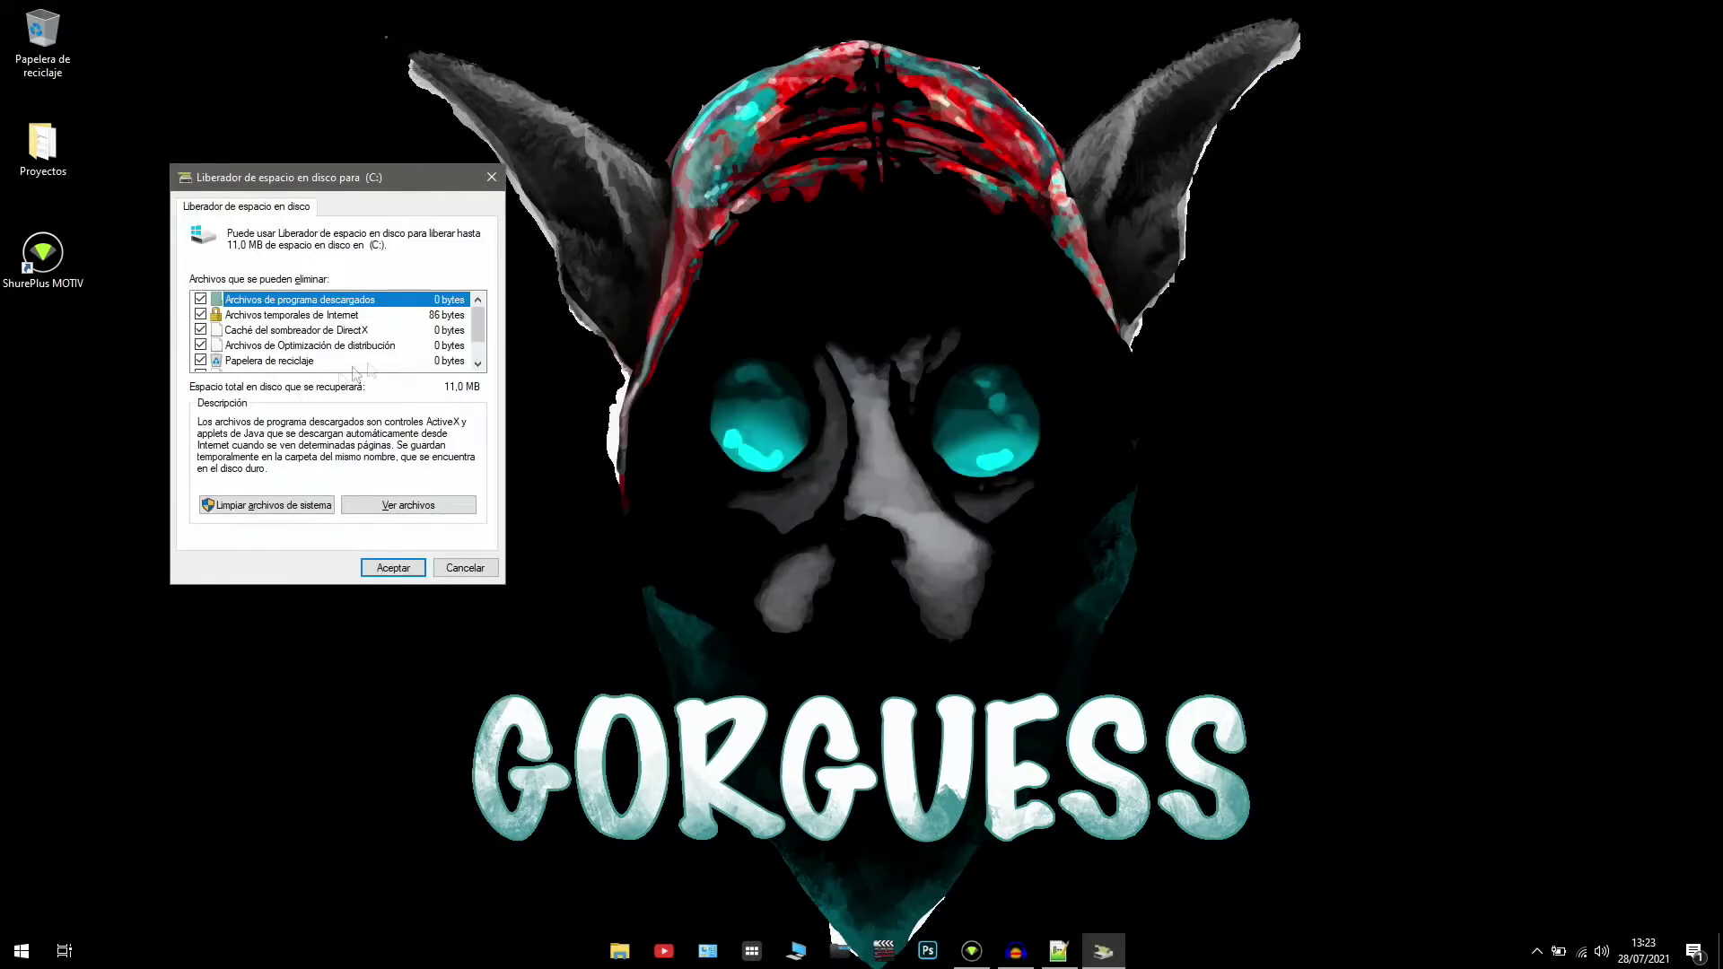
scroll(440, 334, "down", 1)
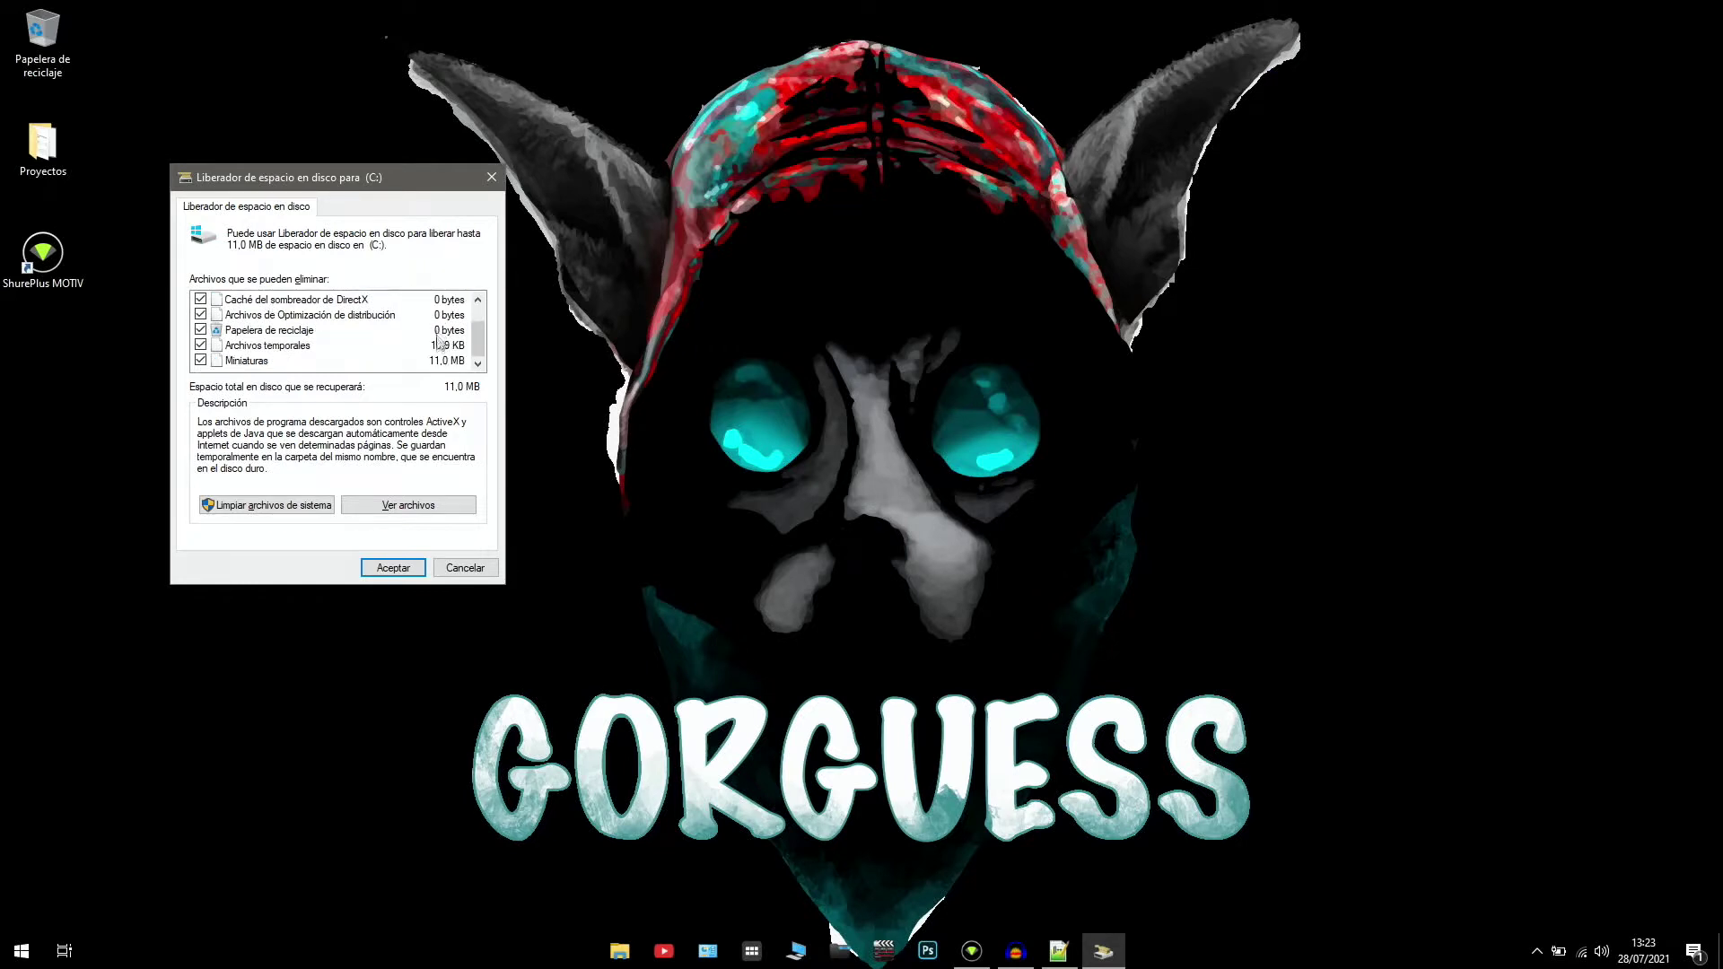
scroll(435, 359, "up", 1)
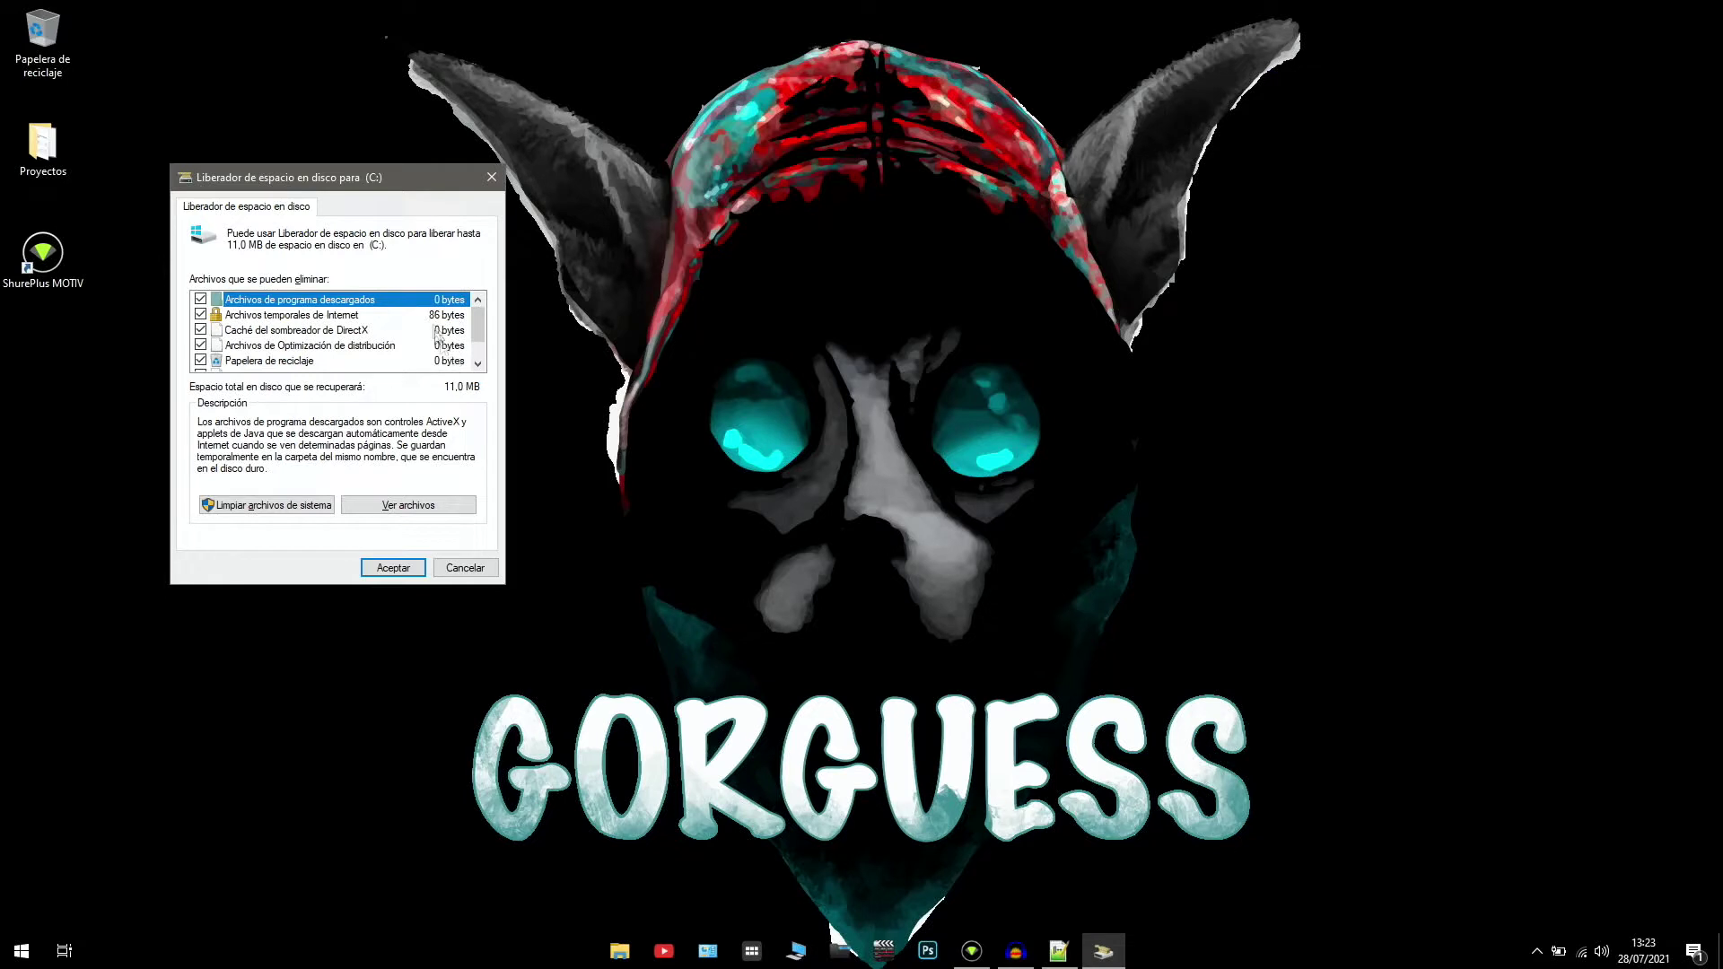
left_click(492, 179)
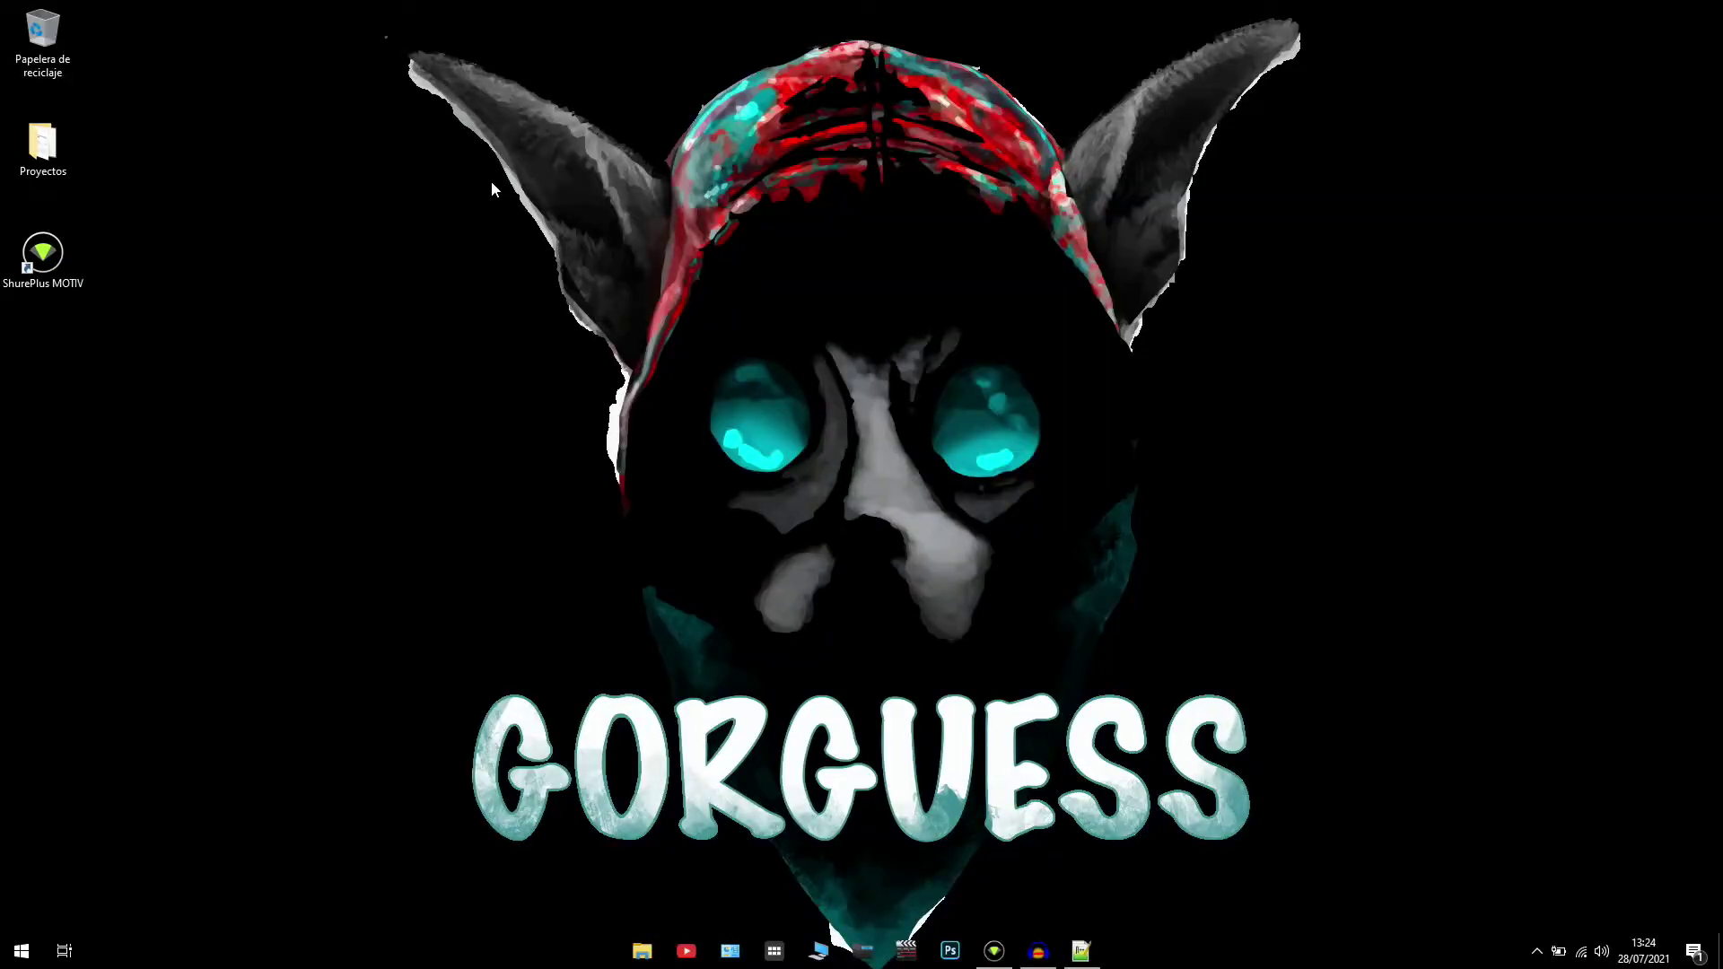
Search Windows for "defragment", open Desfragmentar y optimizar unidades, and optimize drive C:
key("super")
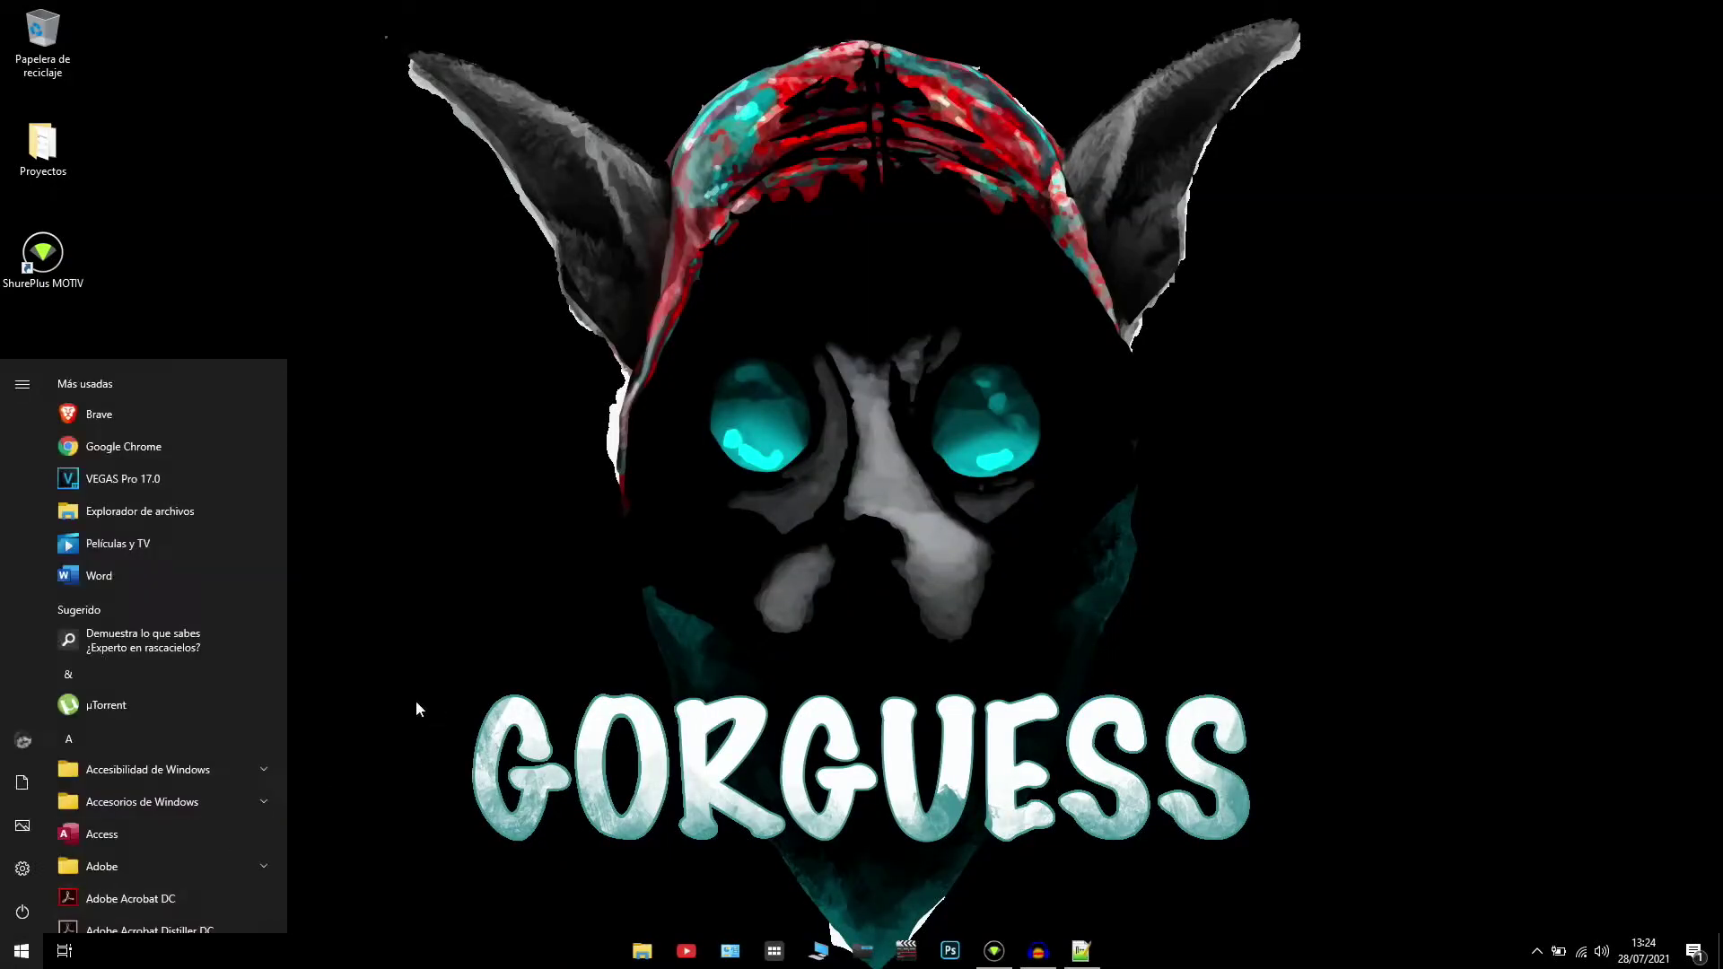
type("defragment")
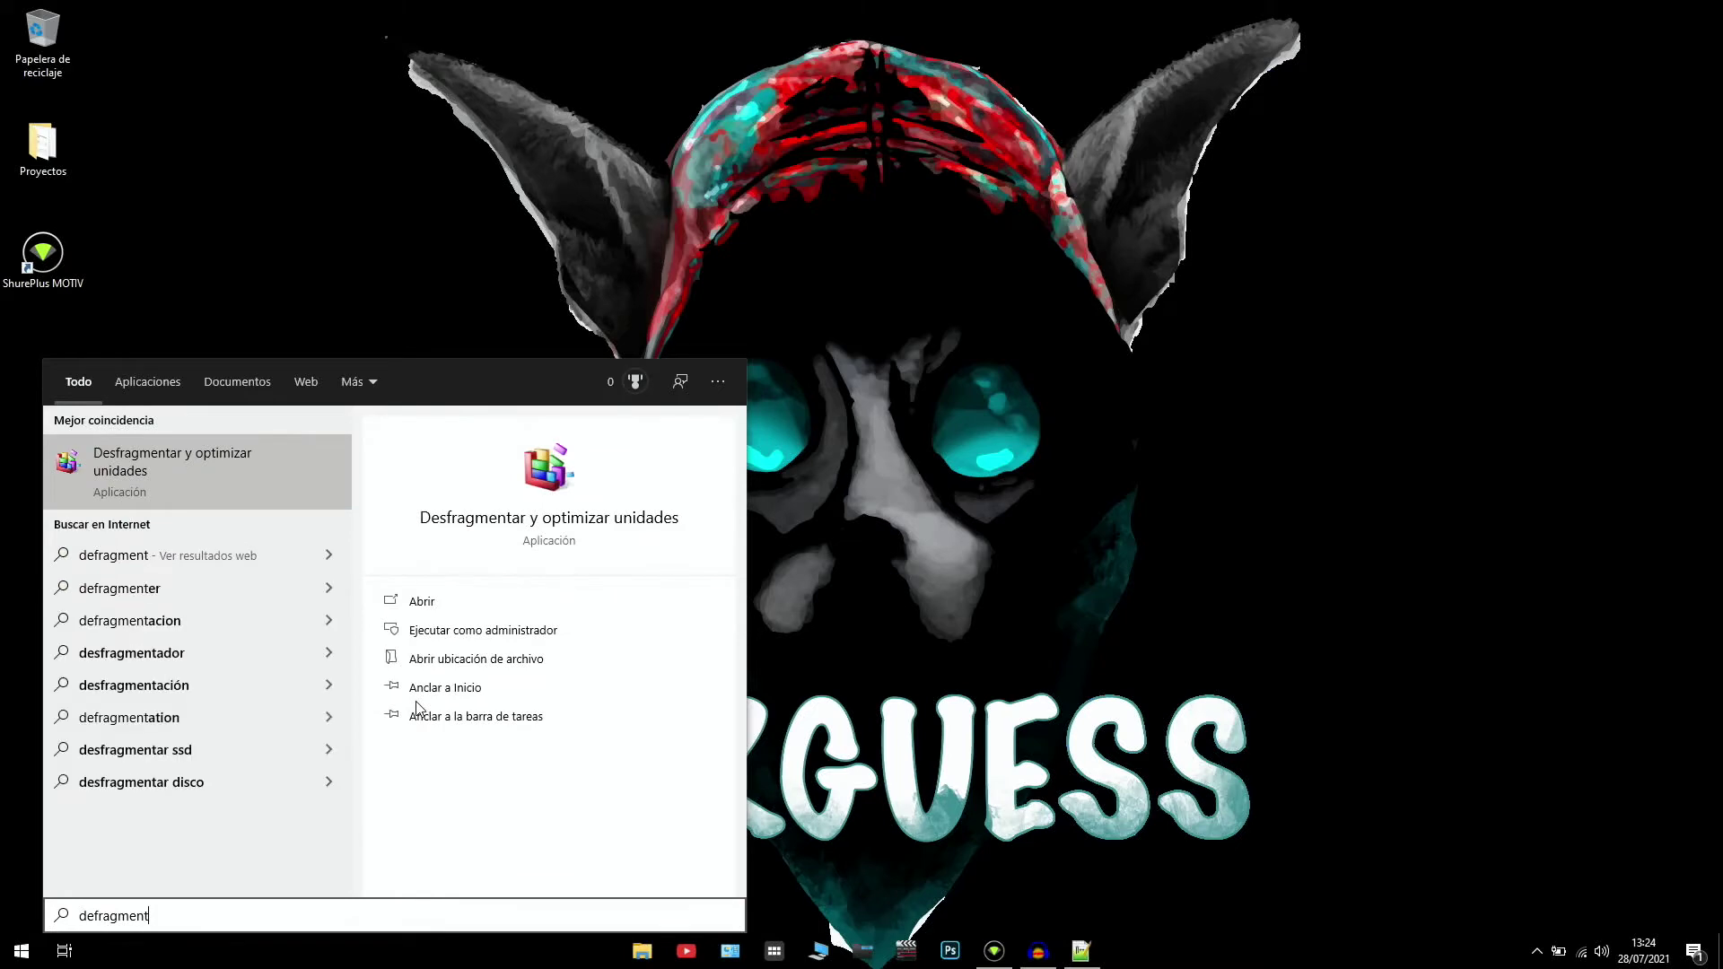
left_click(192, 465)
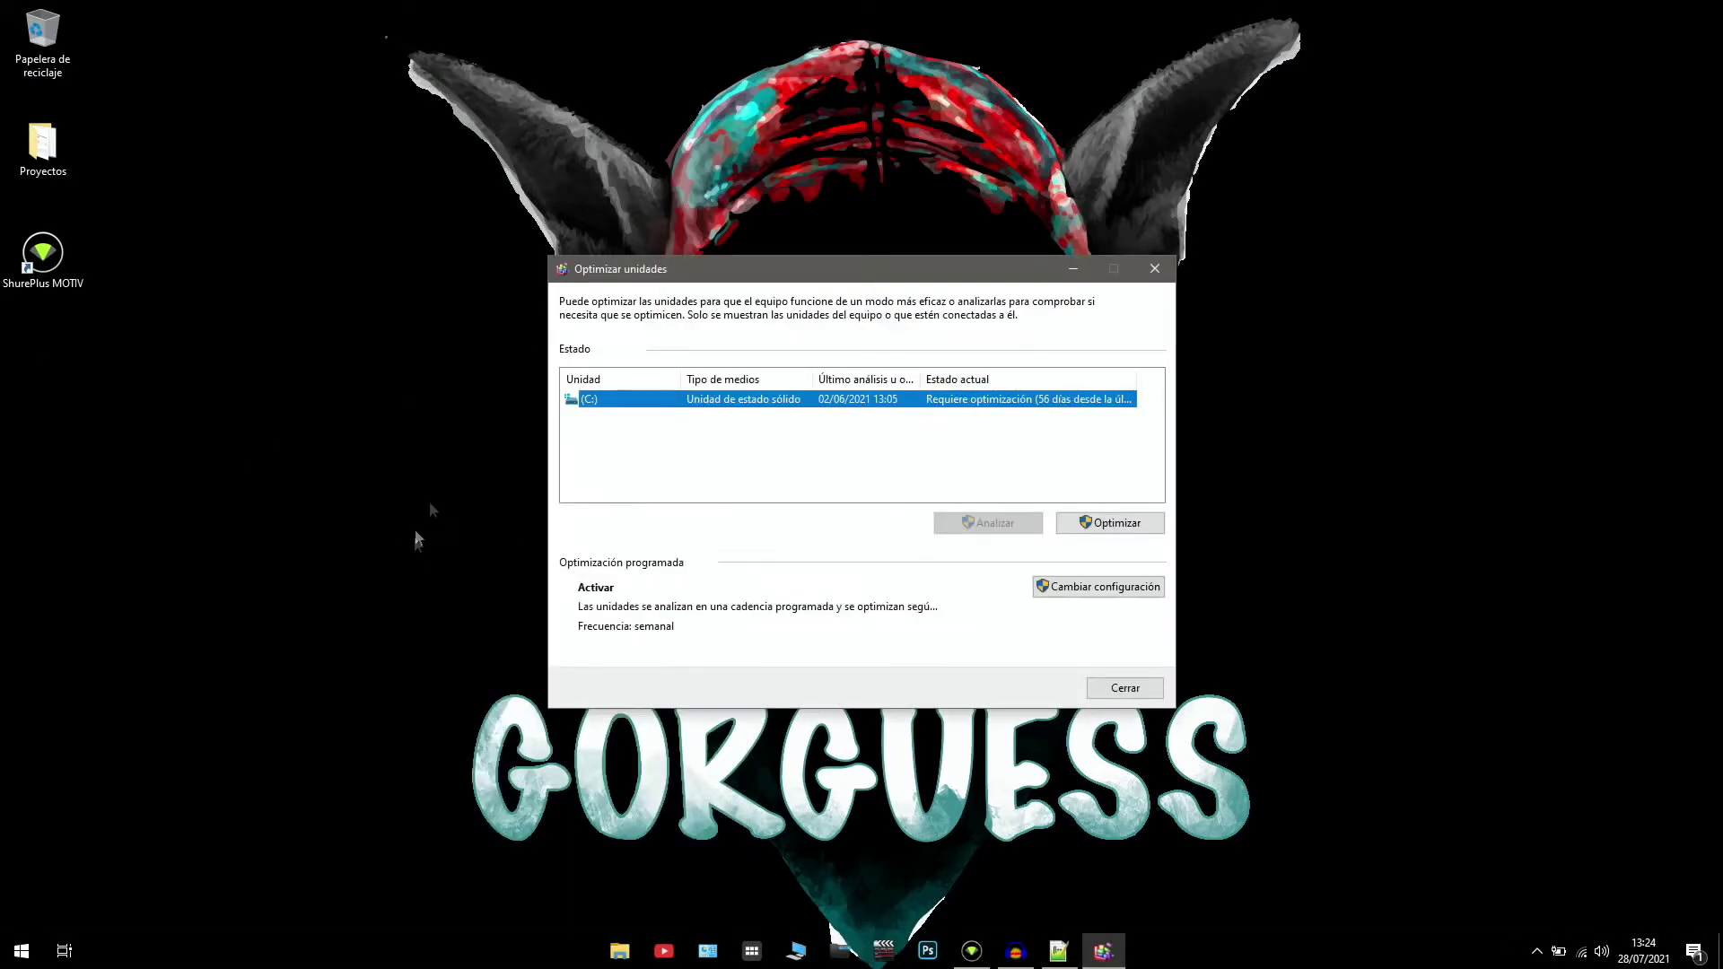
left_click_drag(665, 274, 485, 164)
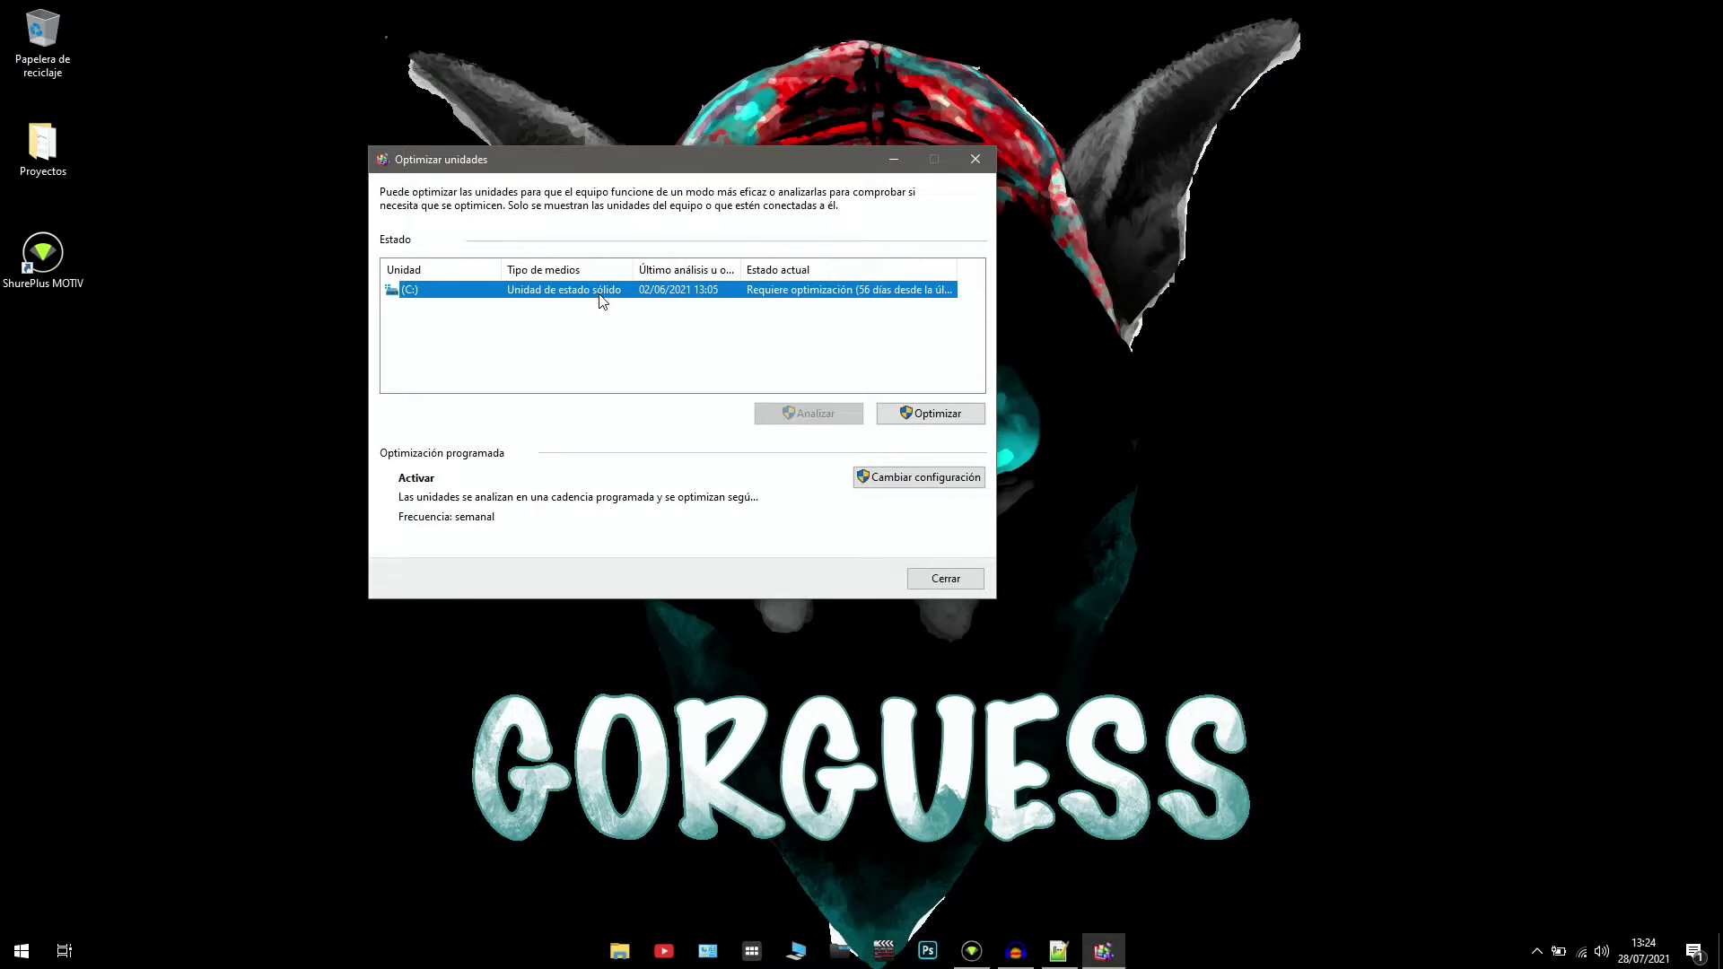
left_click(965, 414)
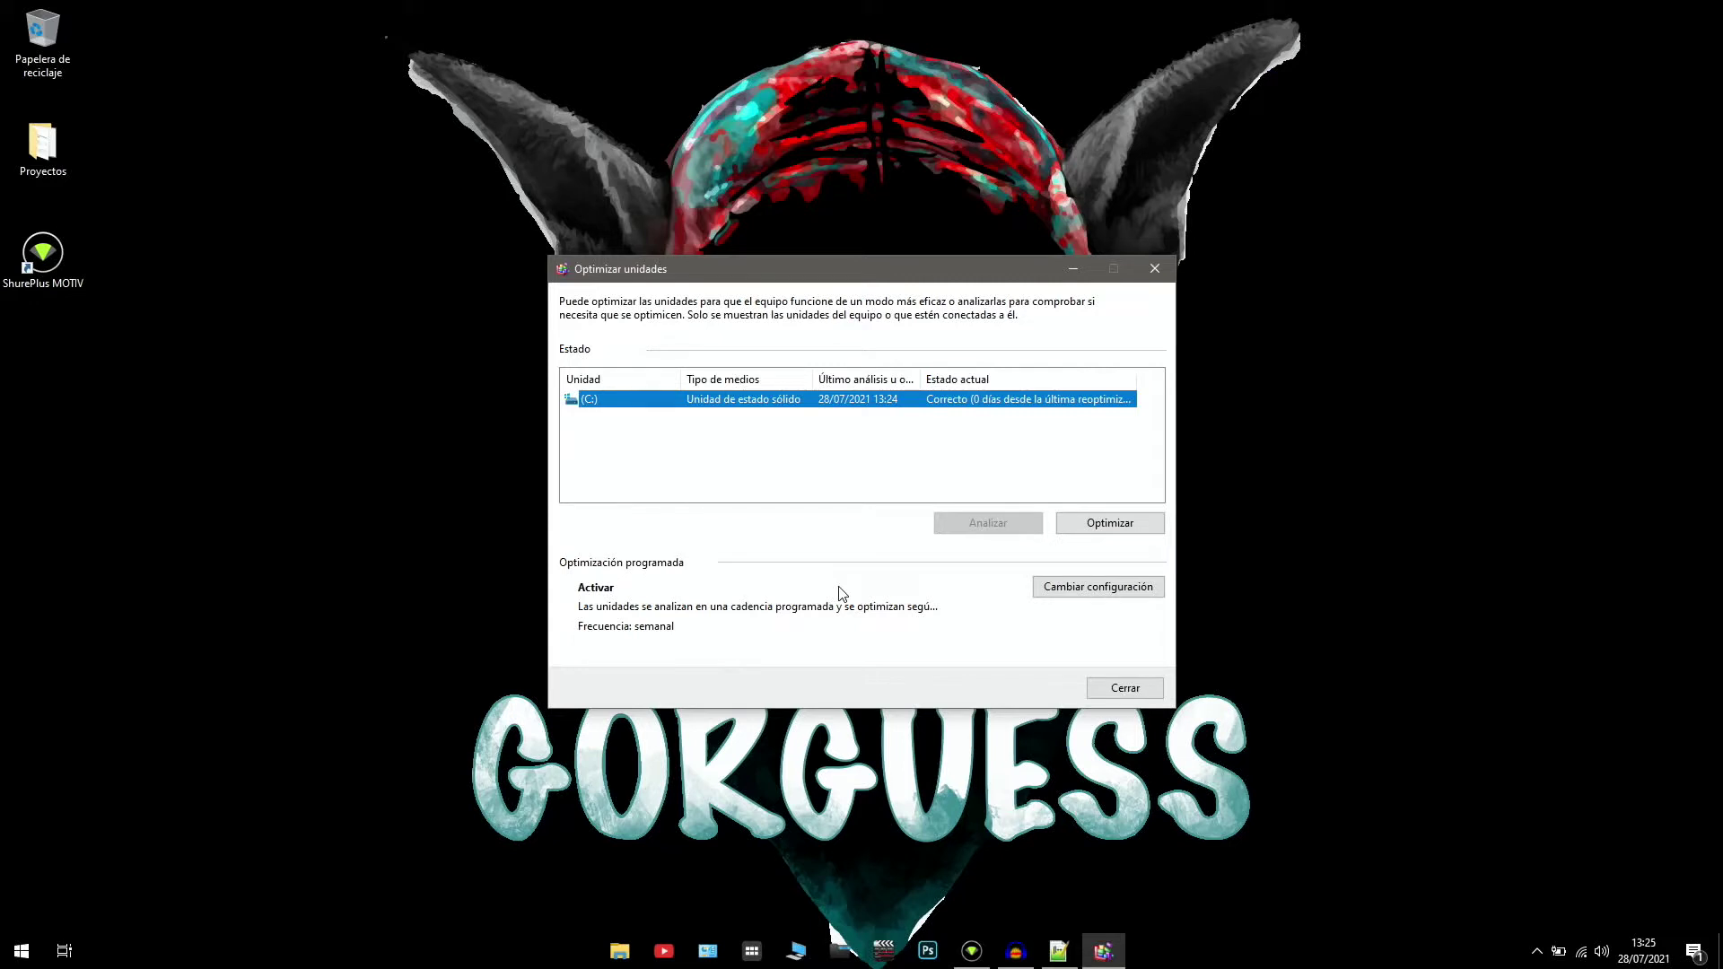
Review the scheduled optimization settings and the available Frecuencia options, and close them without changing the schedule
left_click(1105, 589)
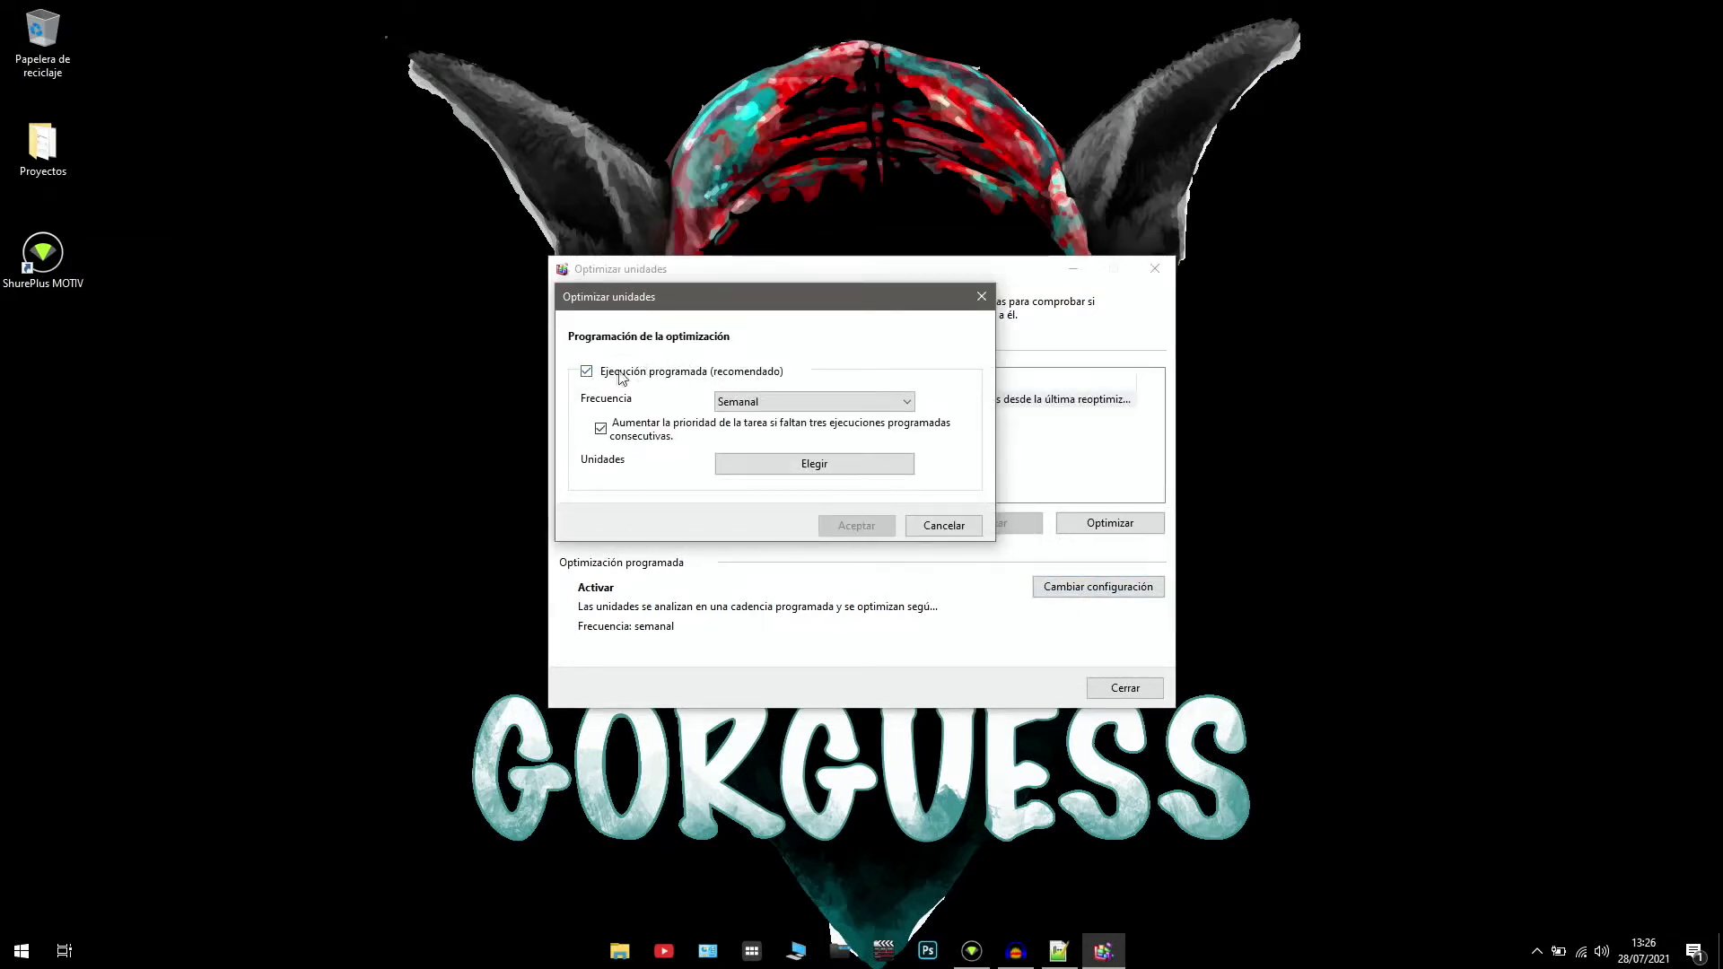
left_click(861, 401)
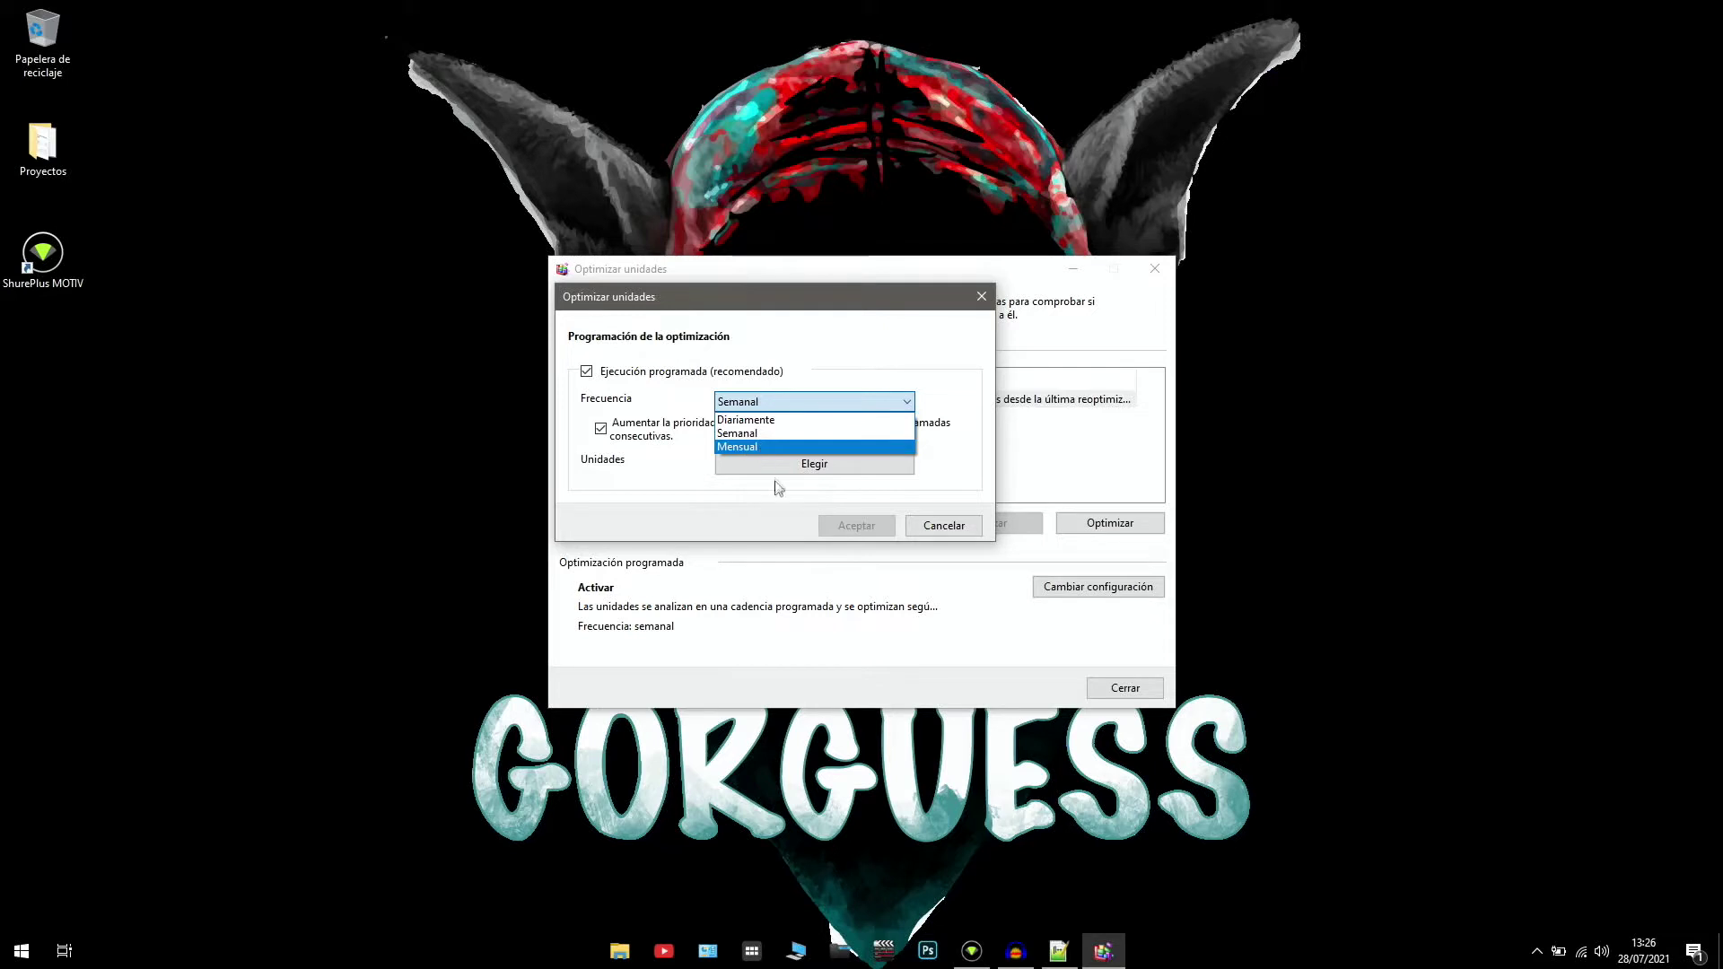
left_click(764, 512)
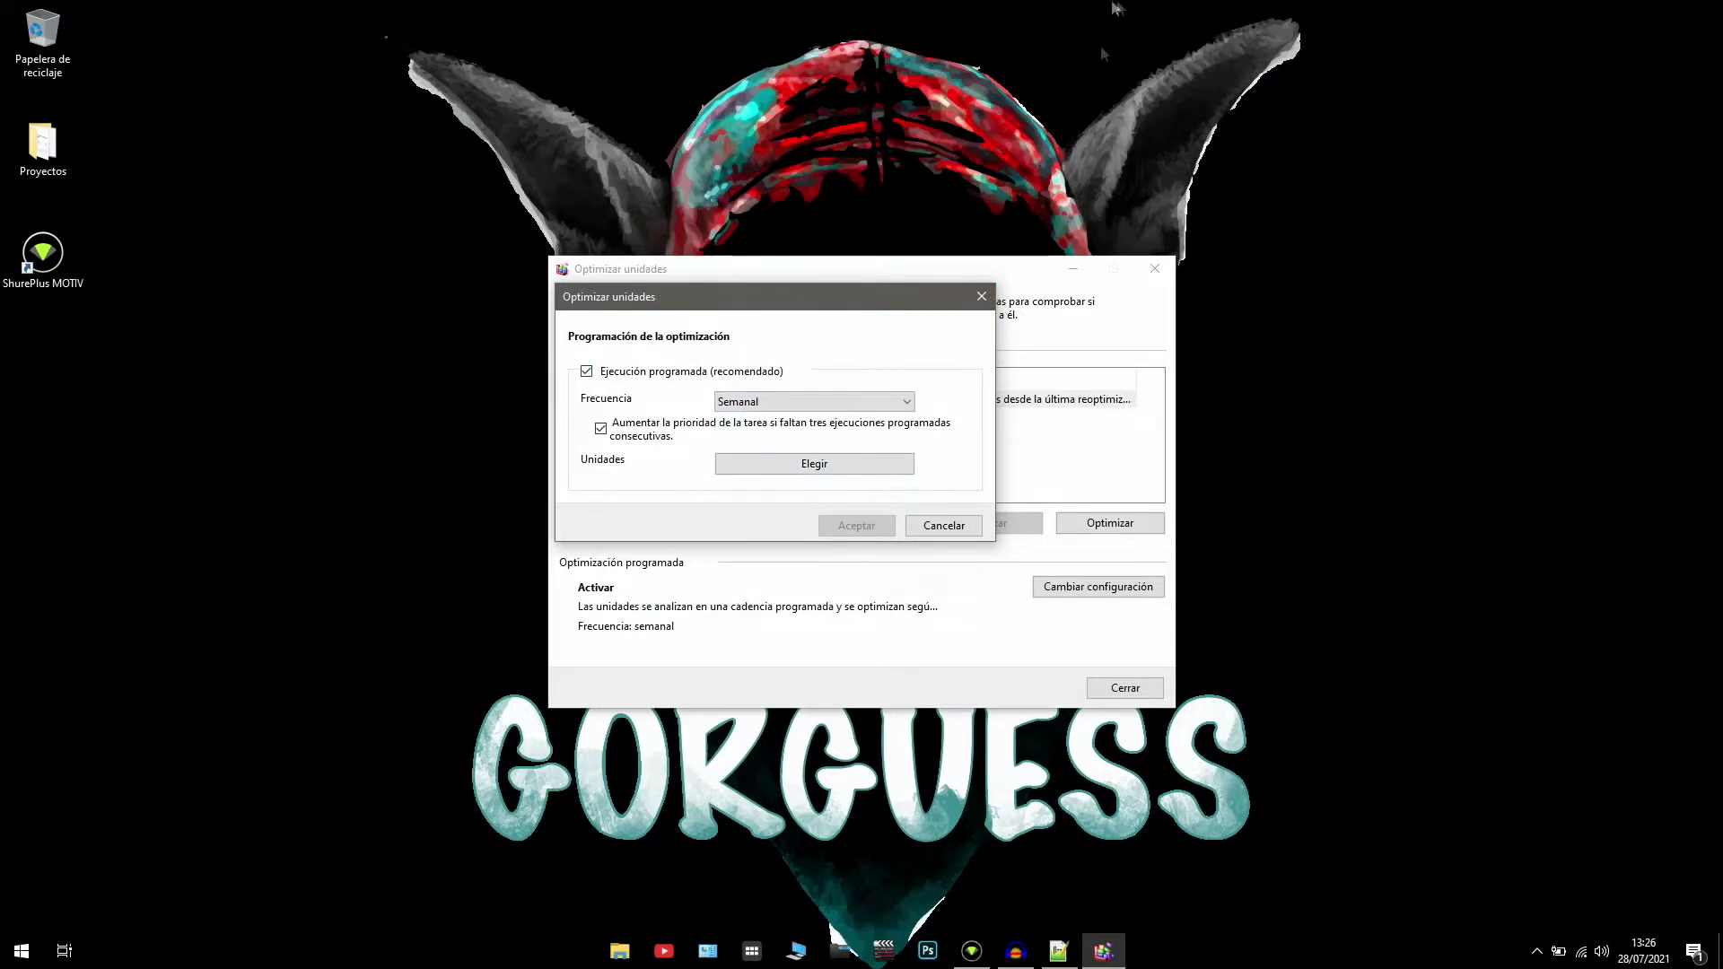
left_click(982, 296)
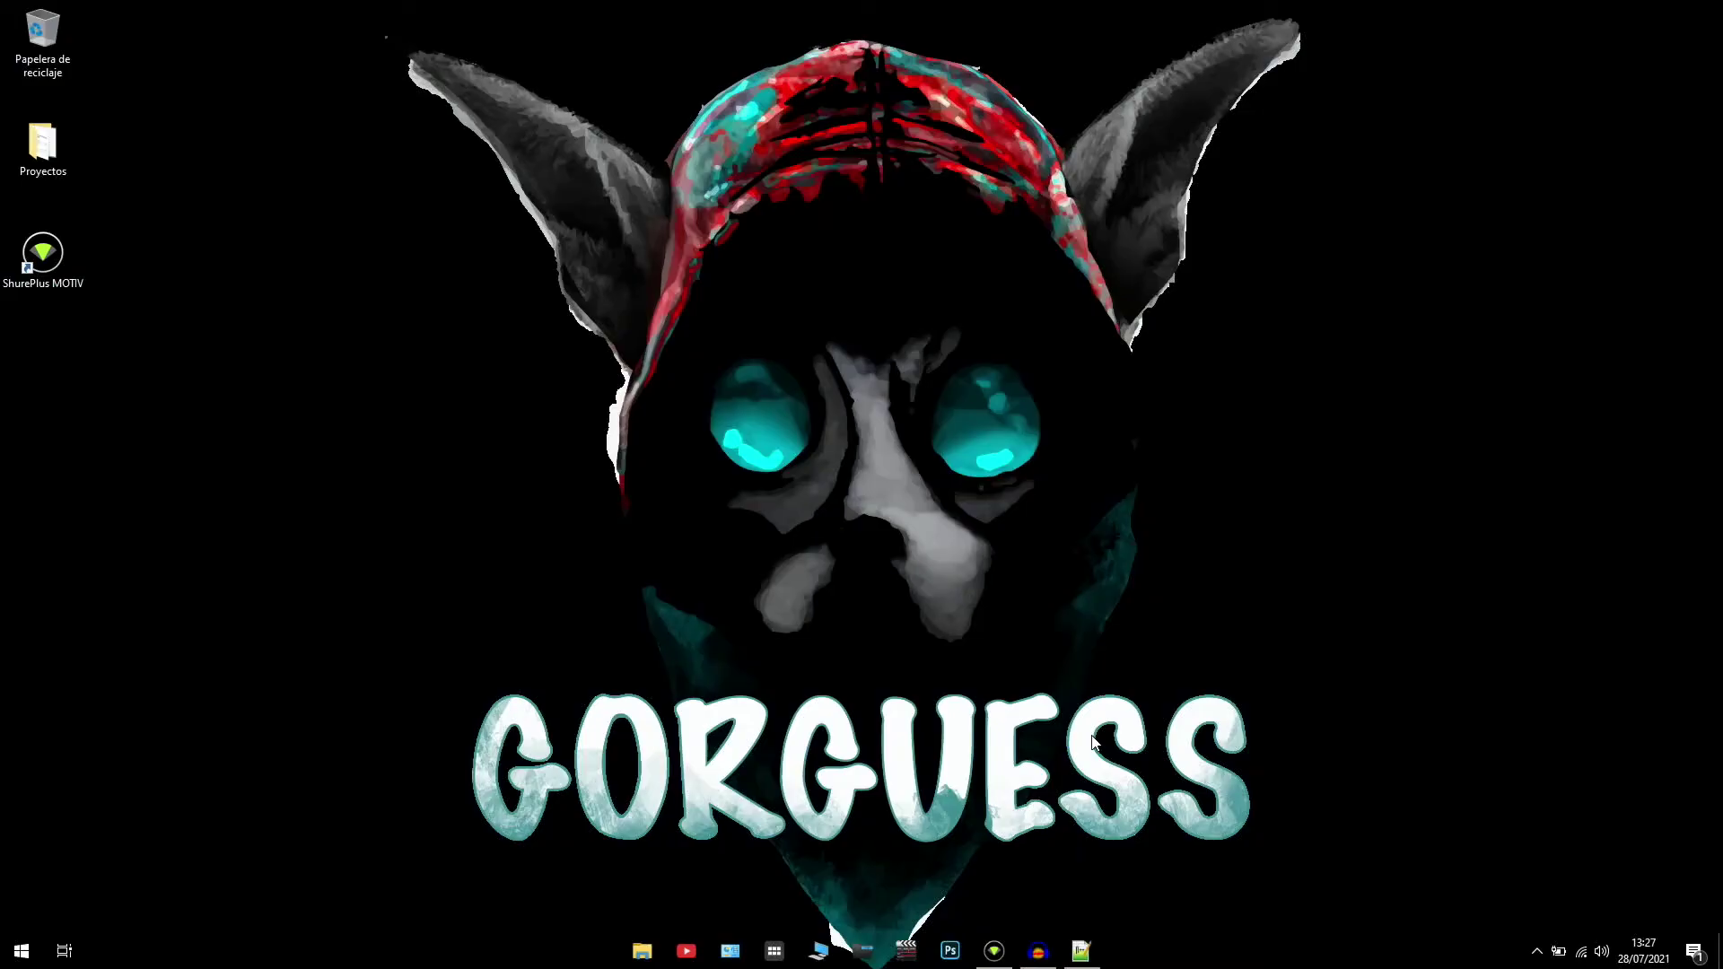
Go through Panel de control to the system's advanced configuration and open the Rendimiento settings
left_click(22, 951)
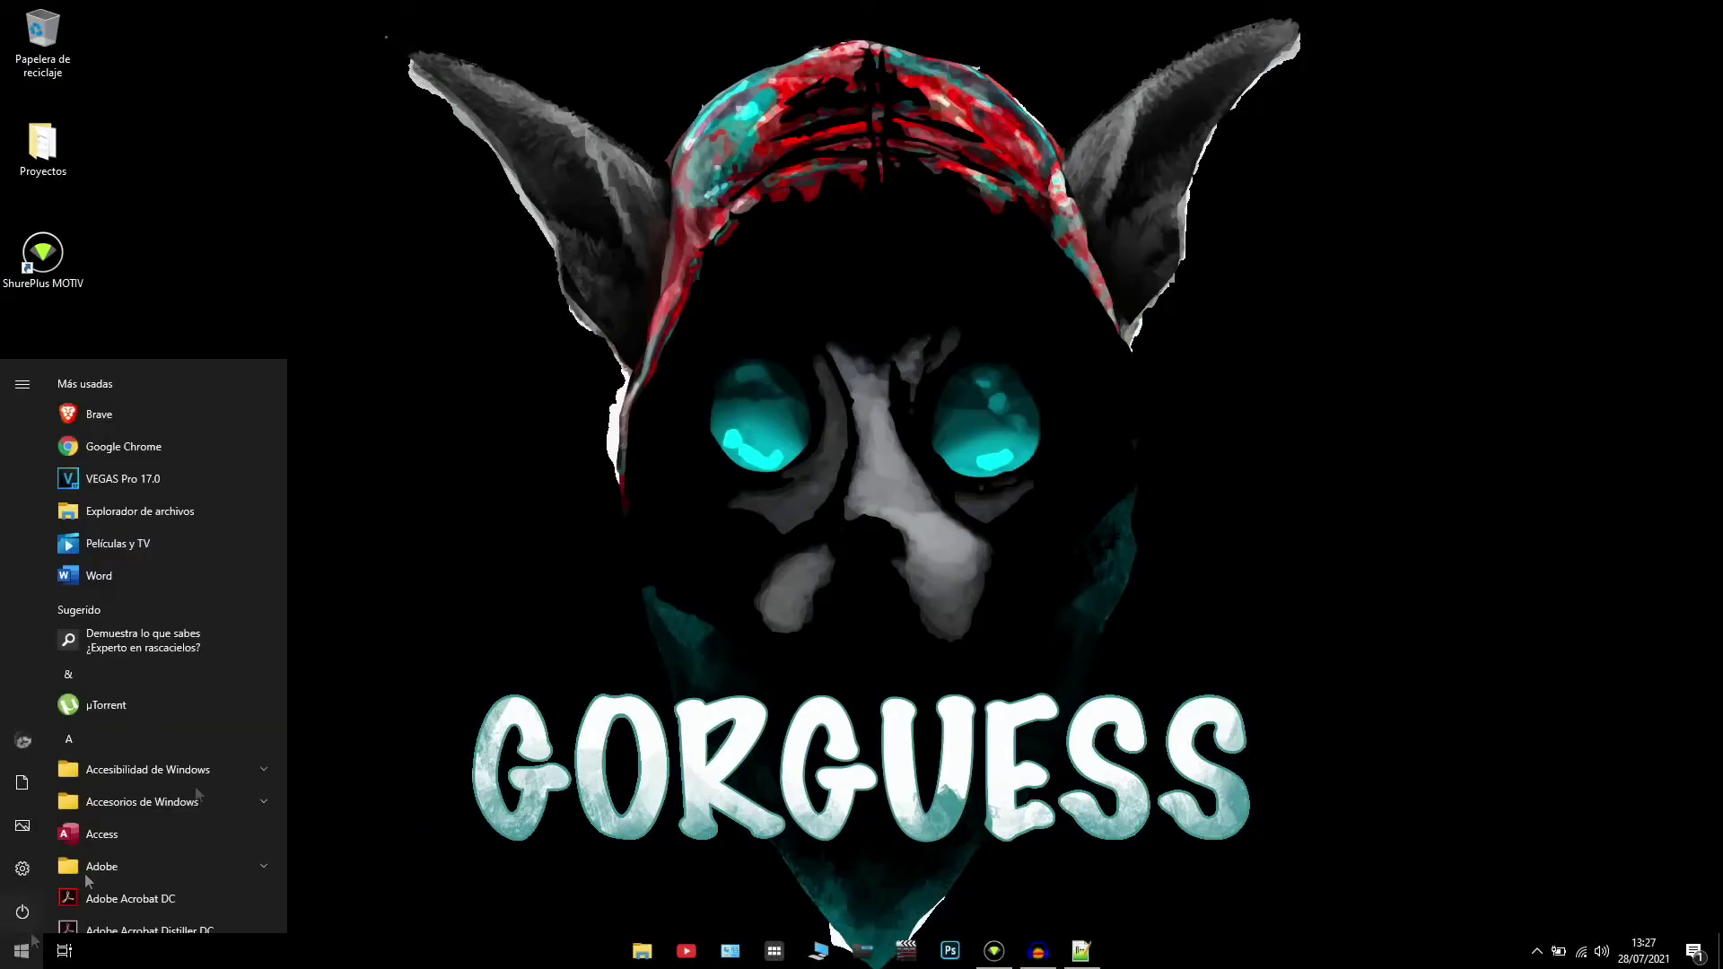
type("panel")
key("Return")
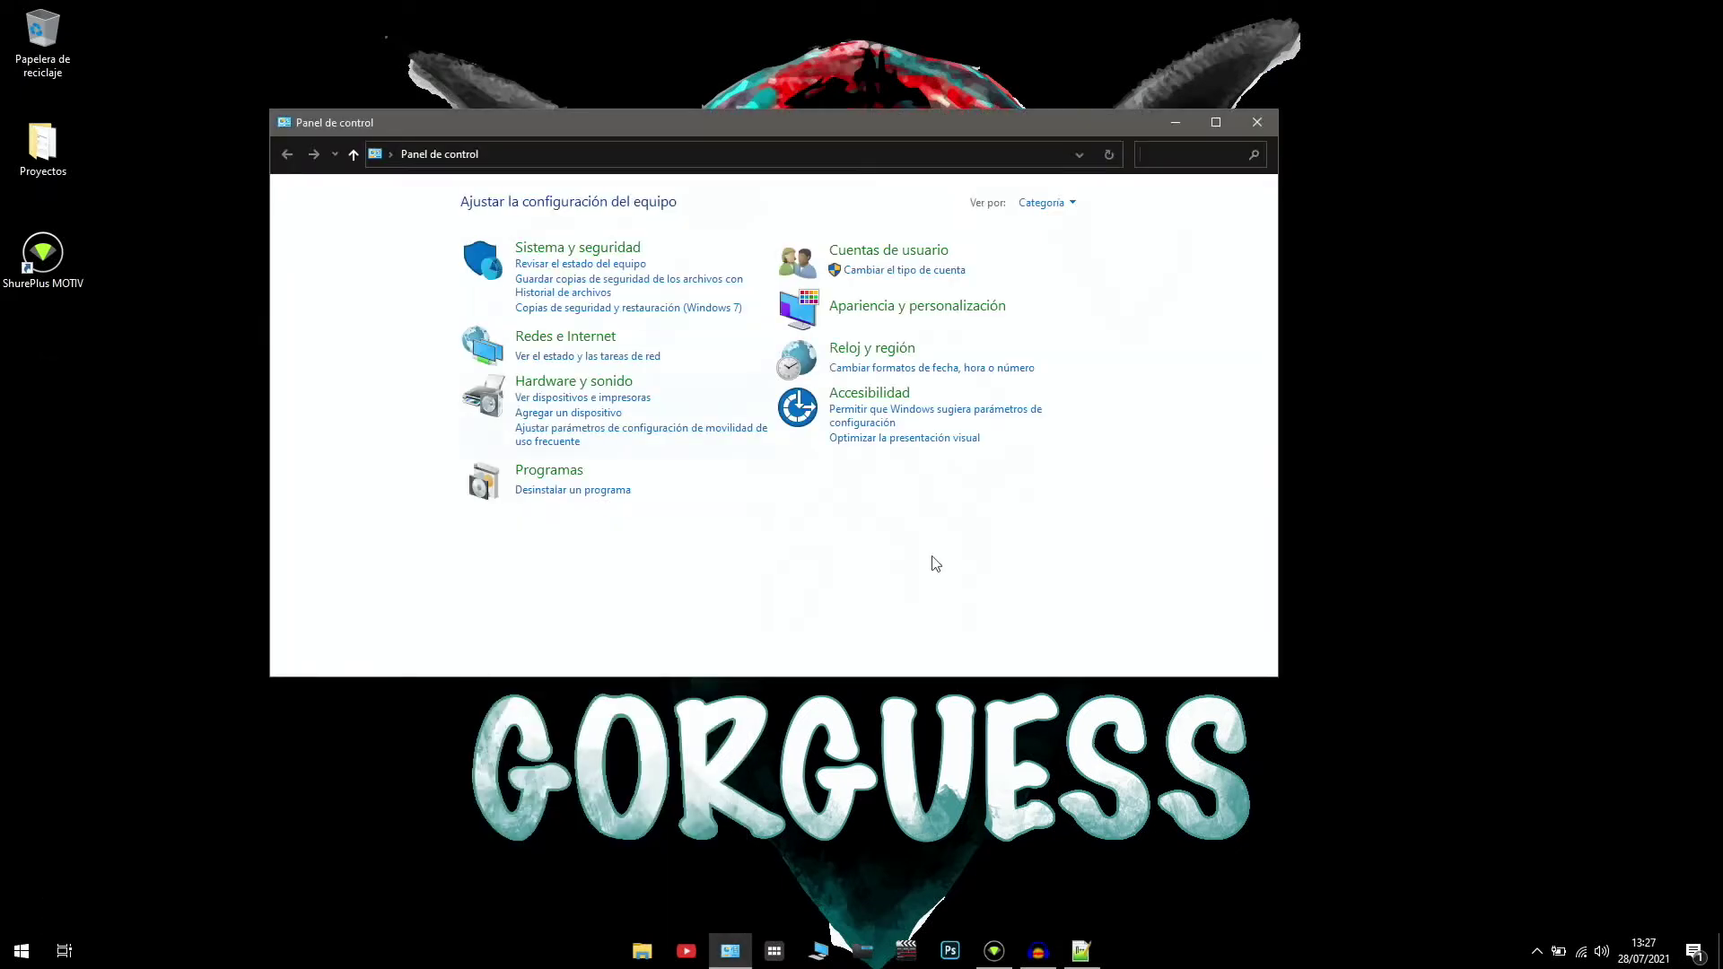
left_click(578, 248)
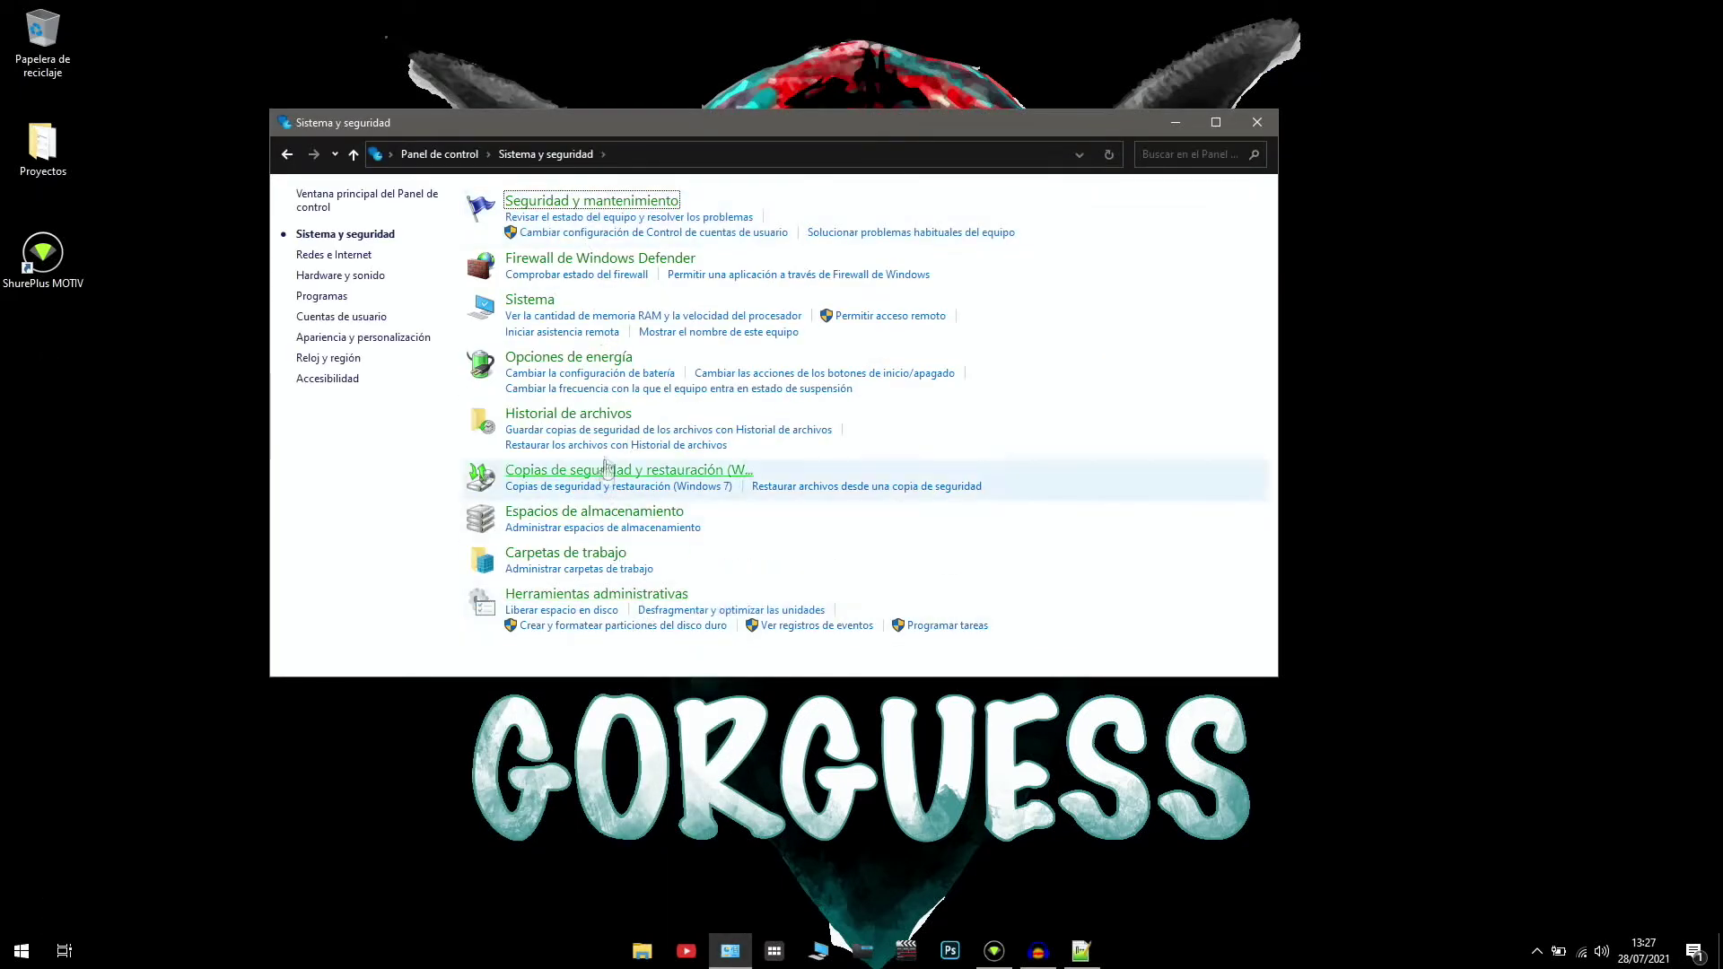
left_click(529, 301)
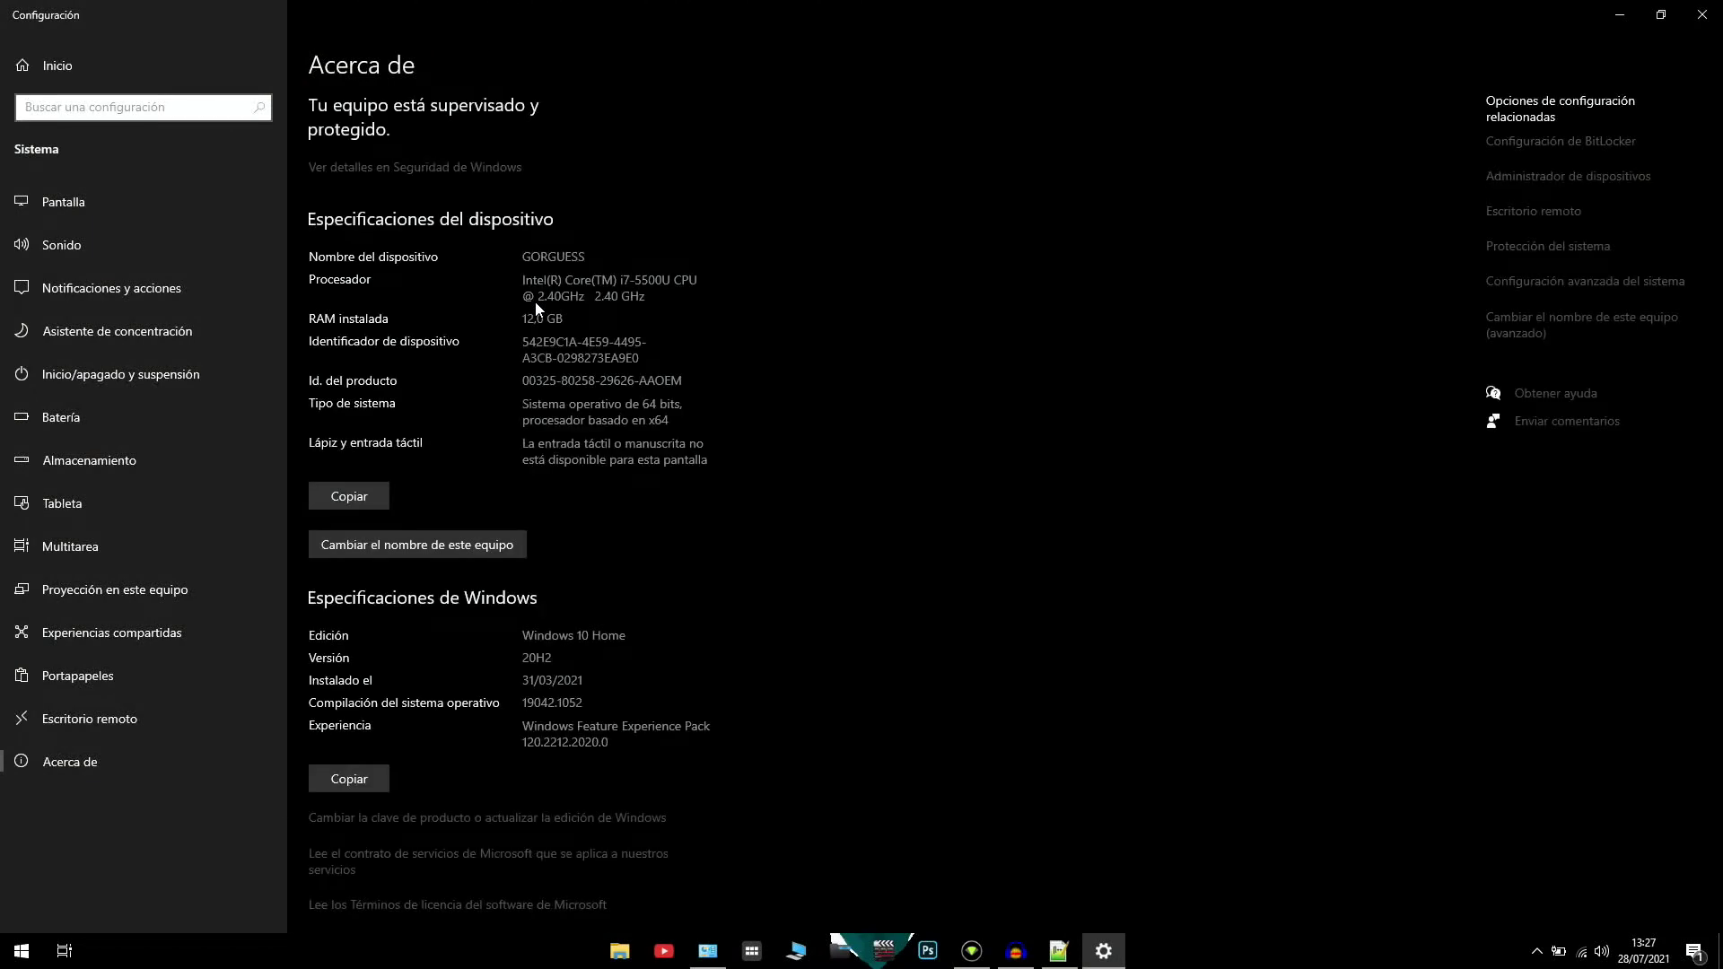
left_click(1536, 282)
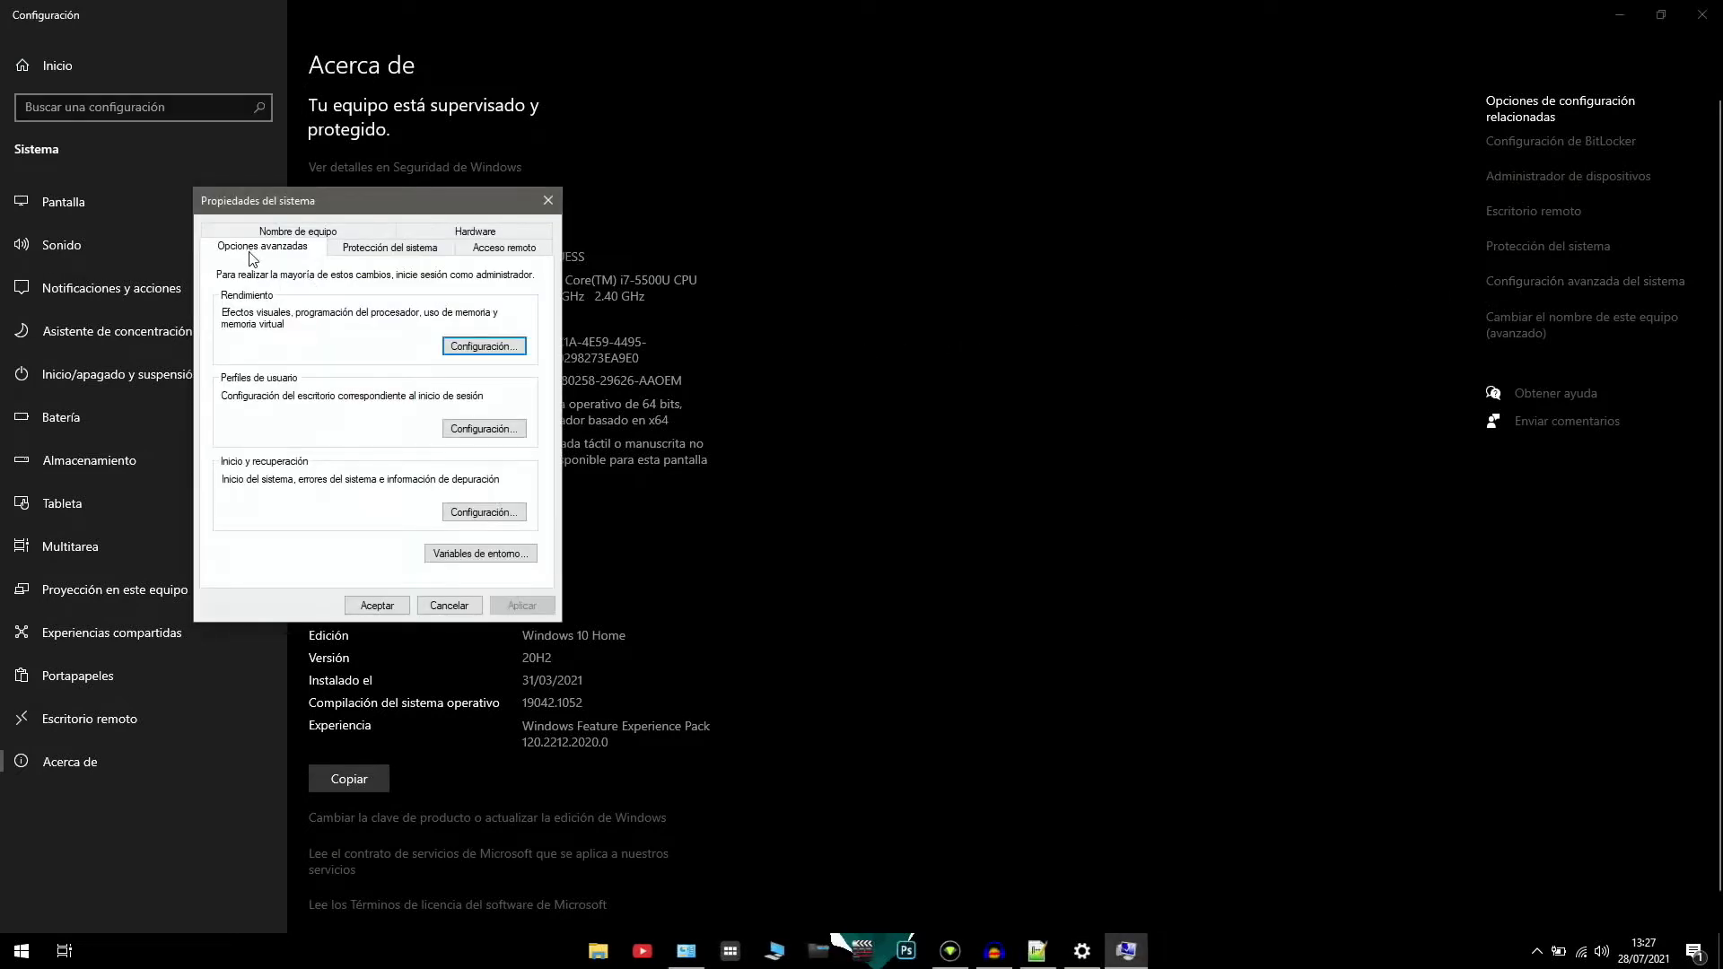
left_click(504, 348)
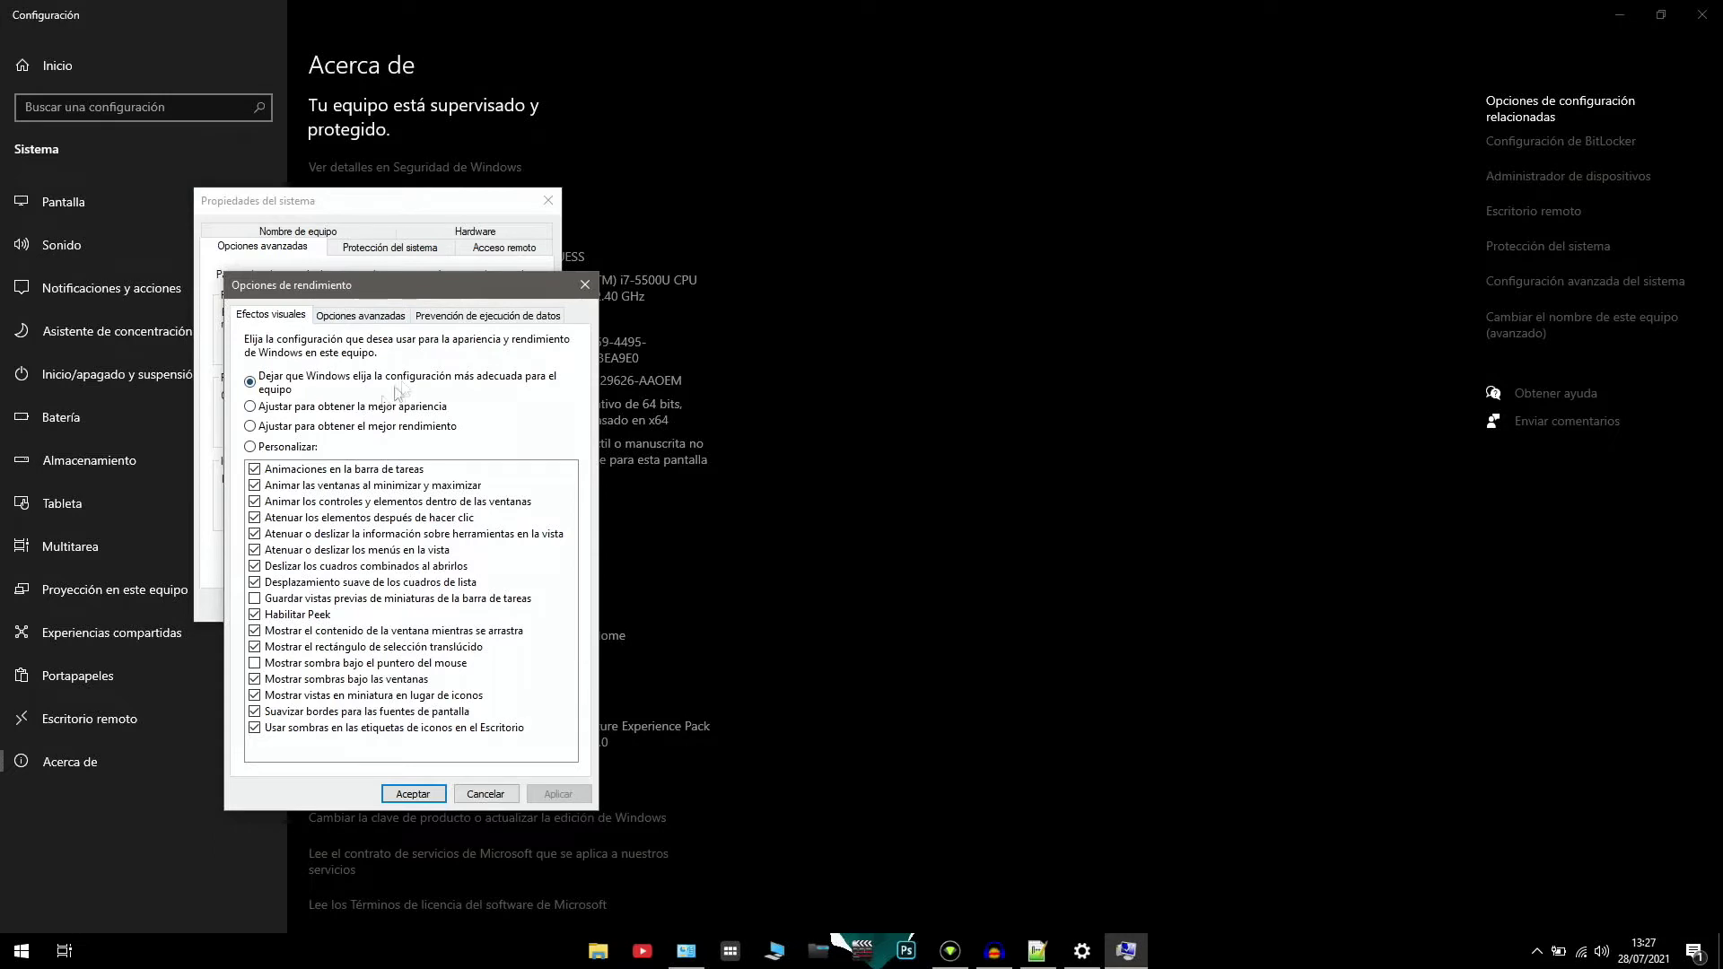
Turn off every visual effect in Opciones de rendimiento, apply the custom configuration, and close the system properties
left_click(256, 469)
left_click(255, 486)
left_click(256, 502)
left_click(256, 518)
left_click(255, 534)
left_click(255, 550)
left_click(255, 567)
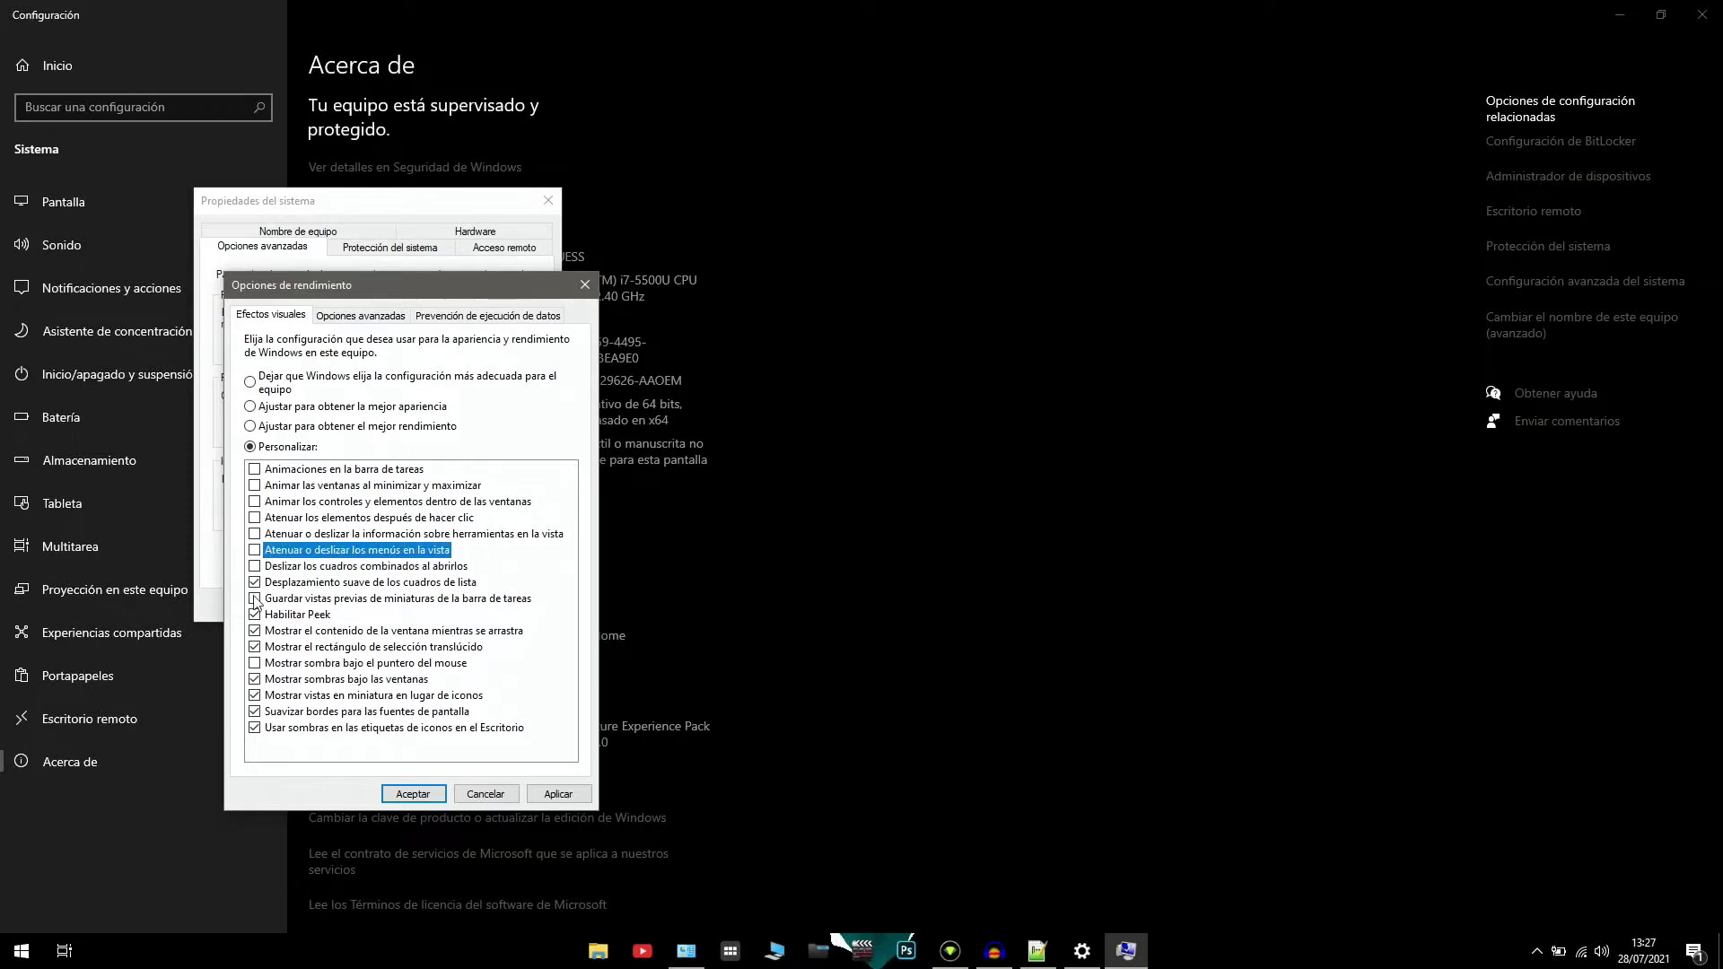
left_click(255, 582)
left_click(256, 615)
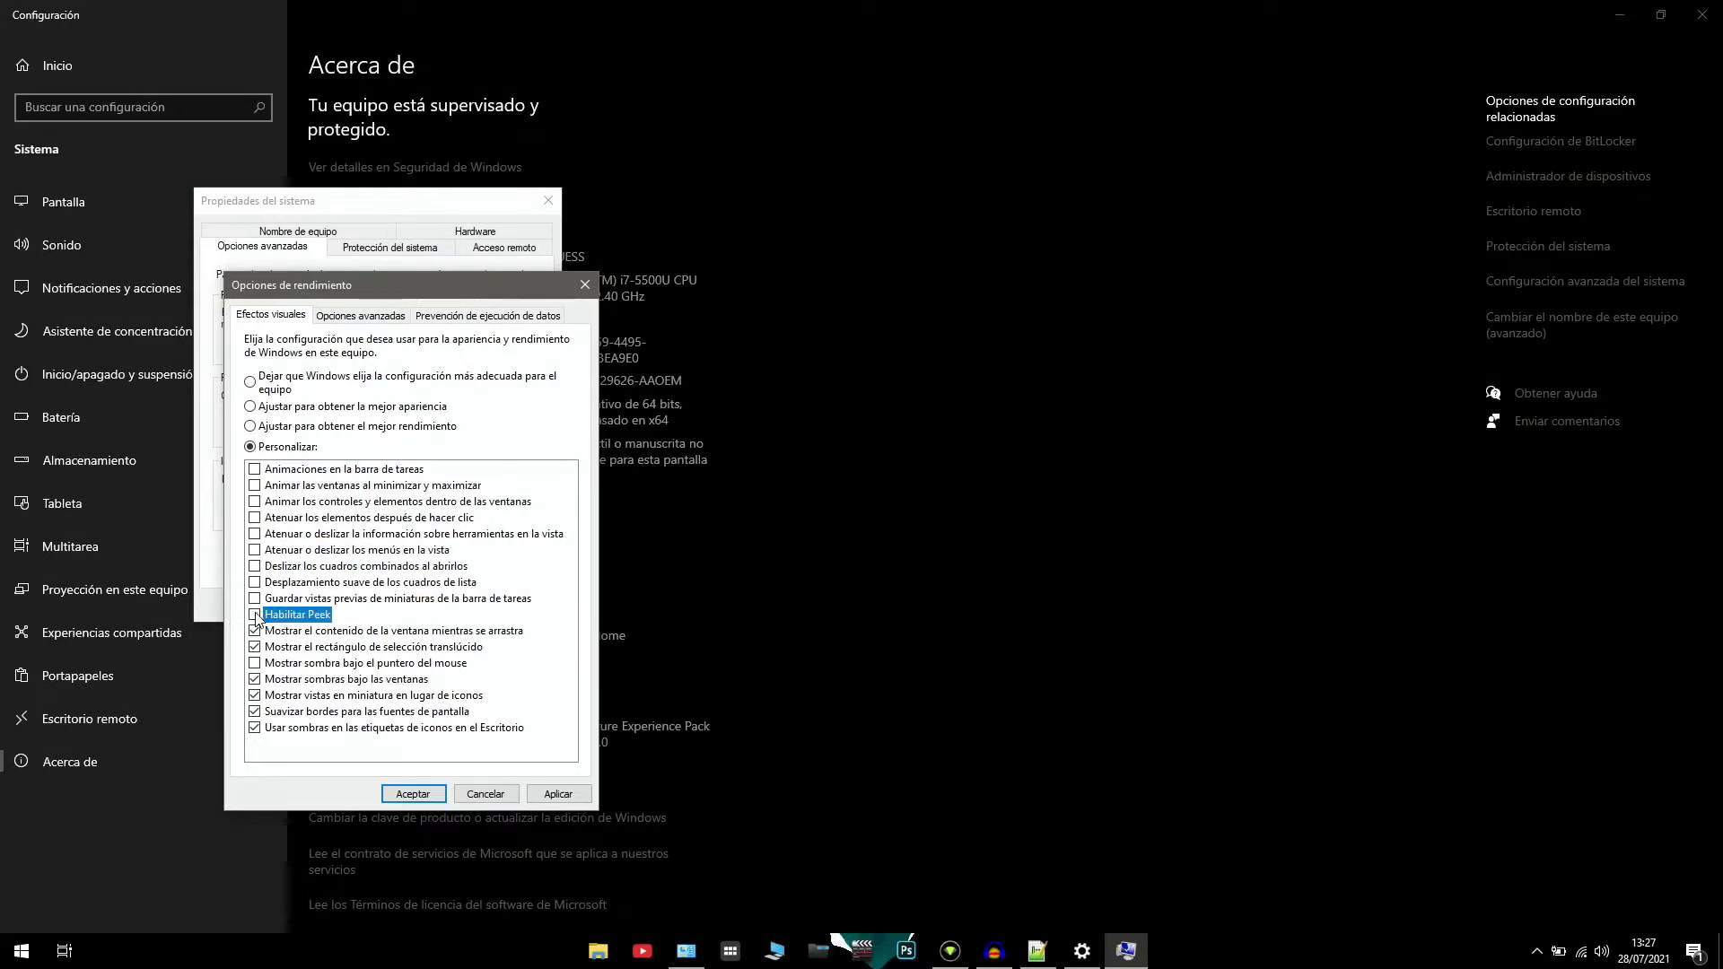
left_click(255, 631)
left_click(255, 647)
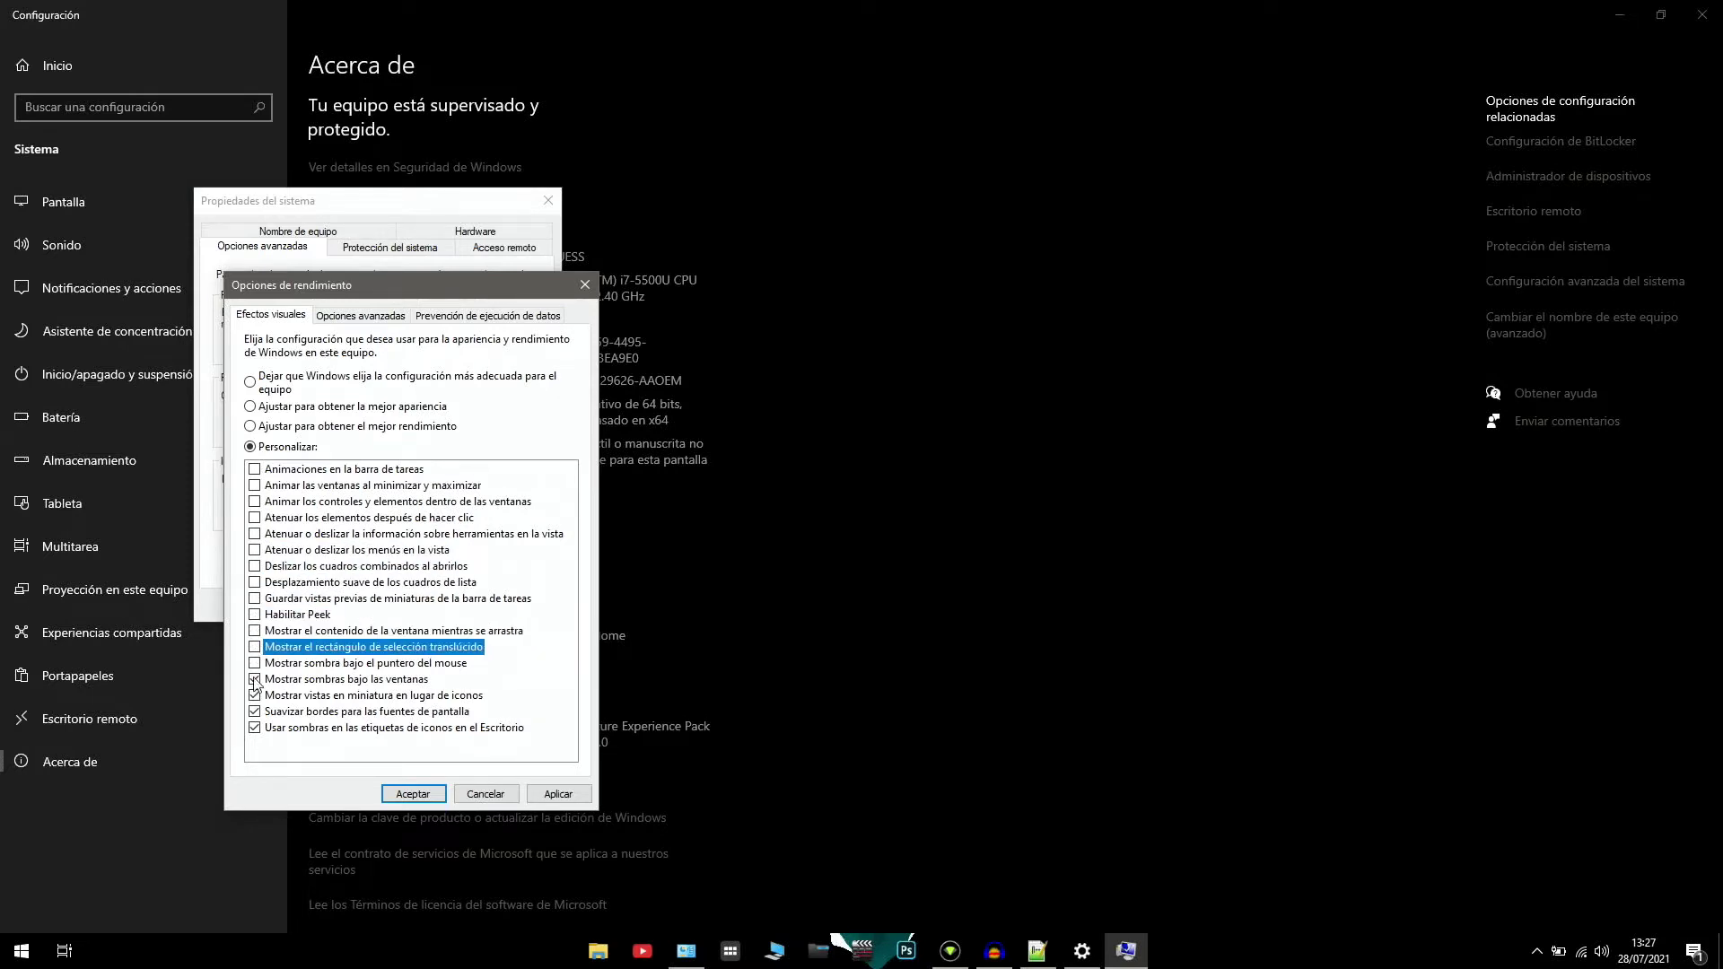
left_click(255, 679)
left_click(255, 696)
left_click(255, 712)
left_click(255, 728)
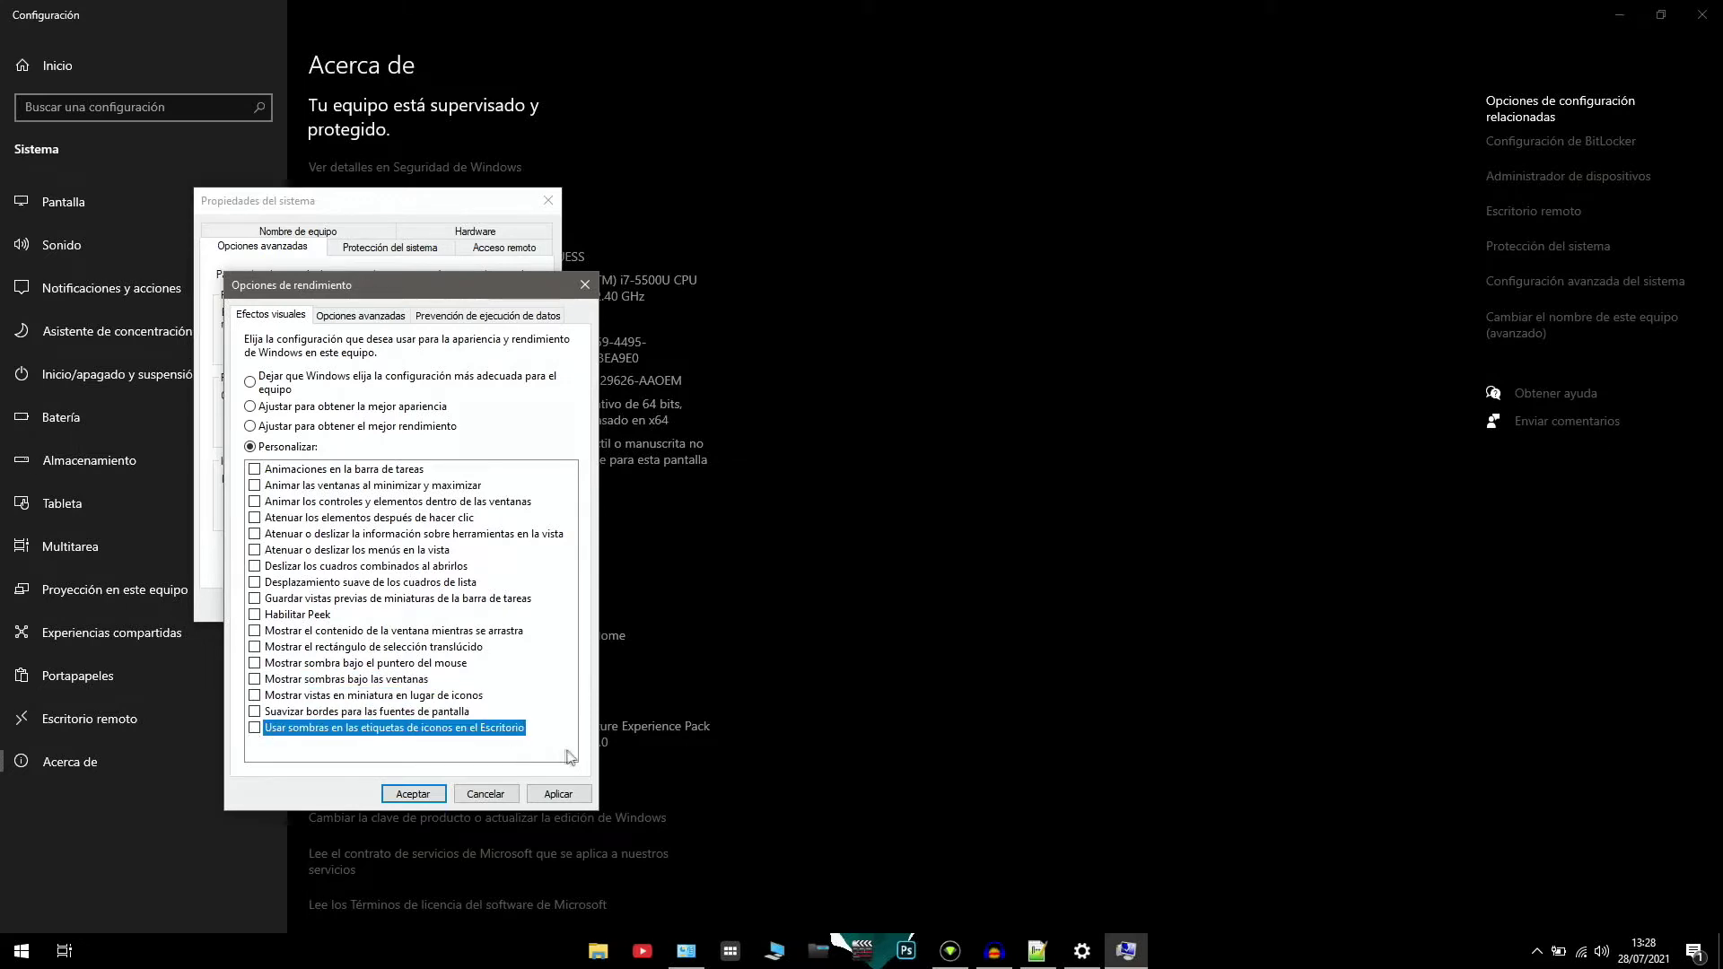
left_click(558, 794)
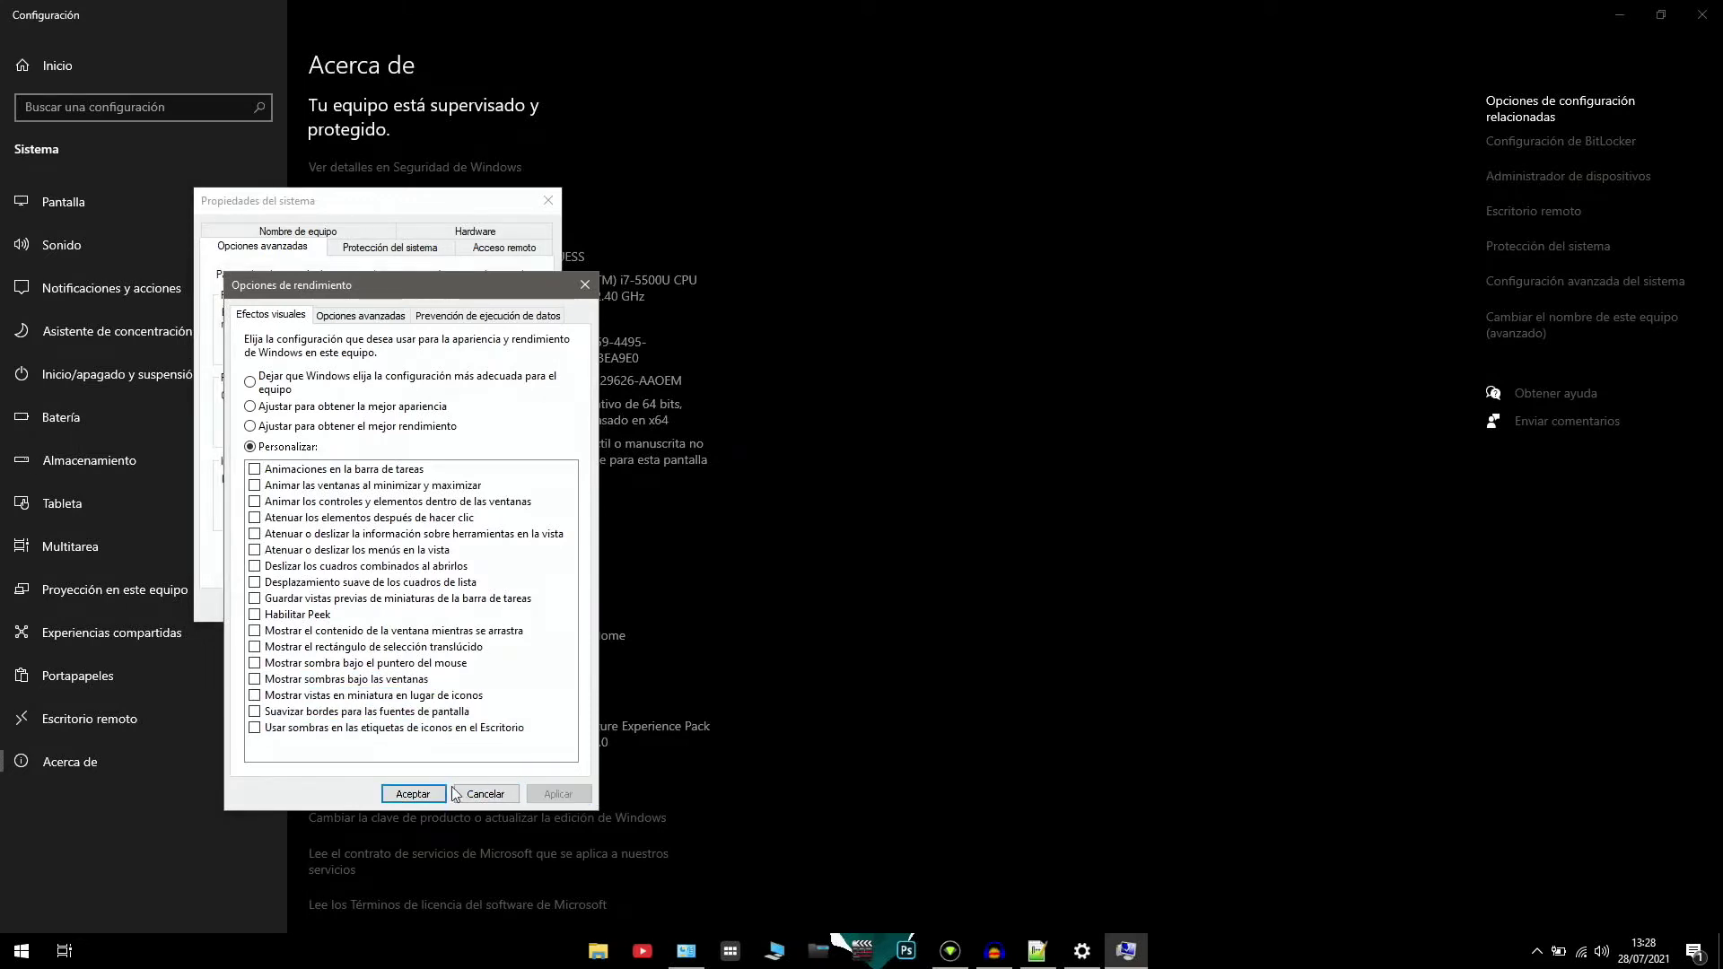
key("Return")
left_click(548, 201)
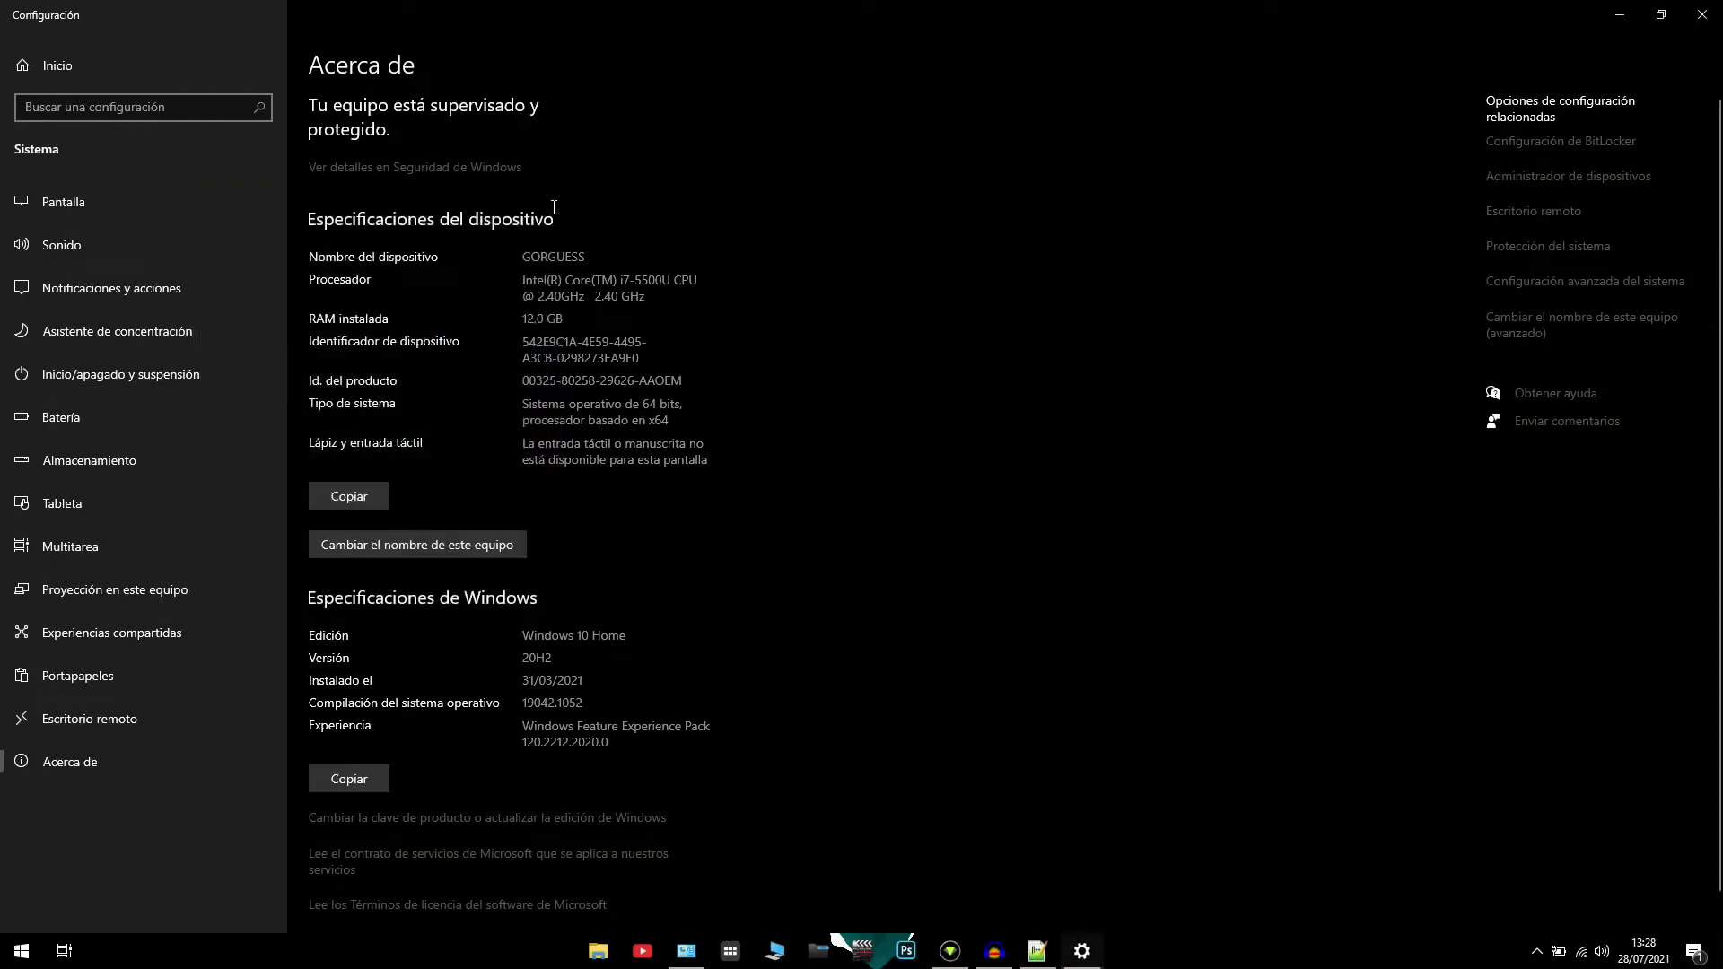
Check how windows behave without animations by minimizing and restoring Configuración, and close it
left_click(1620, 15)
left_click(1176, 122)
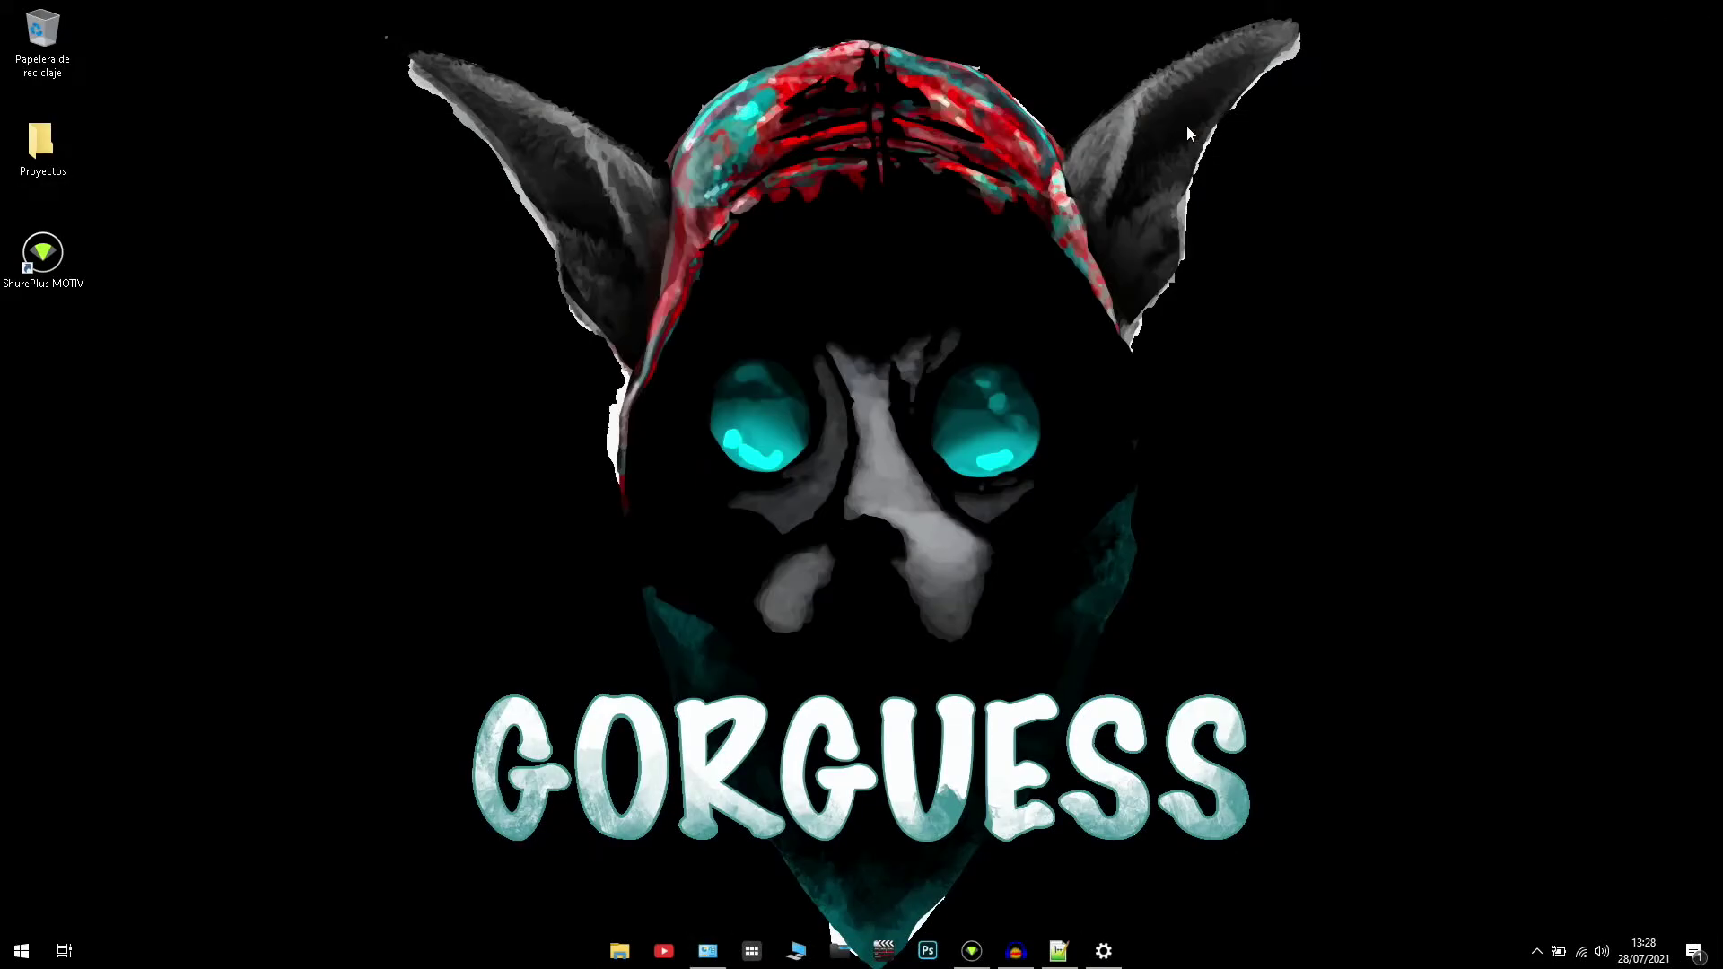
left_click(1104, 951)
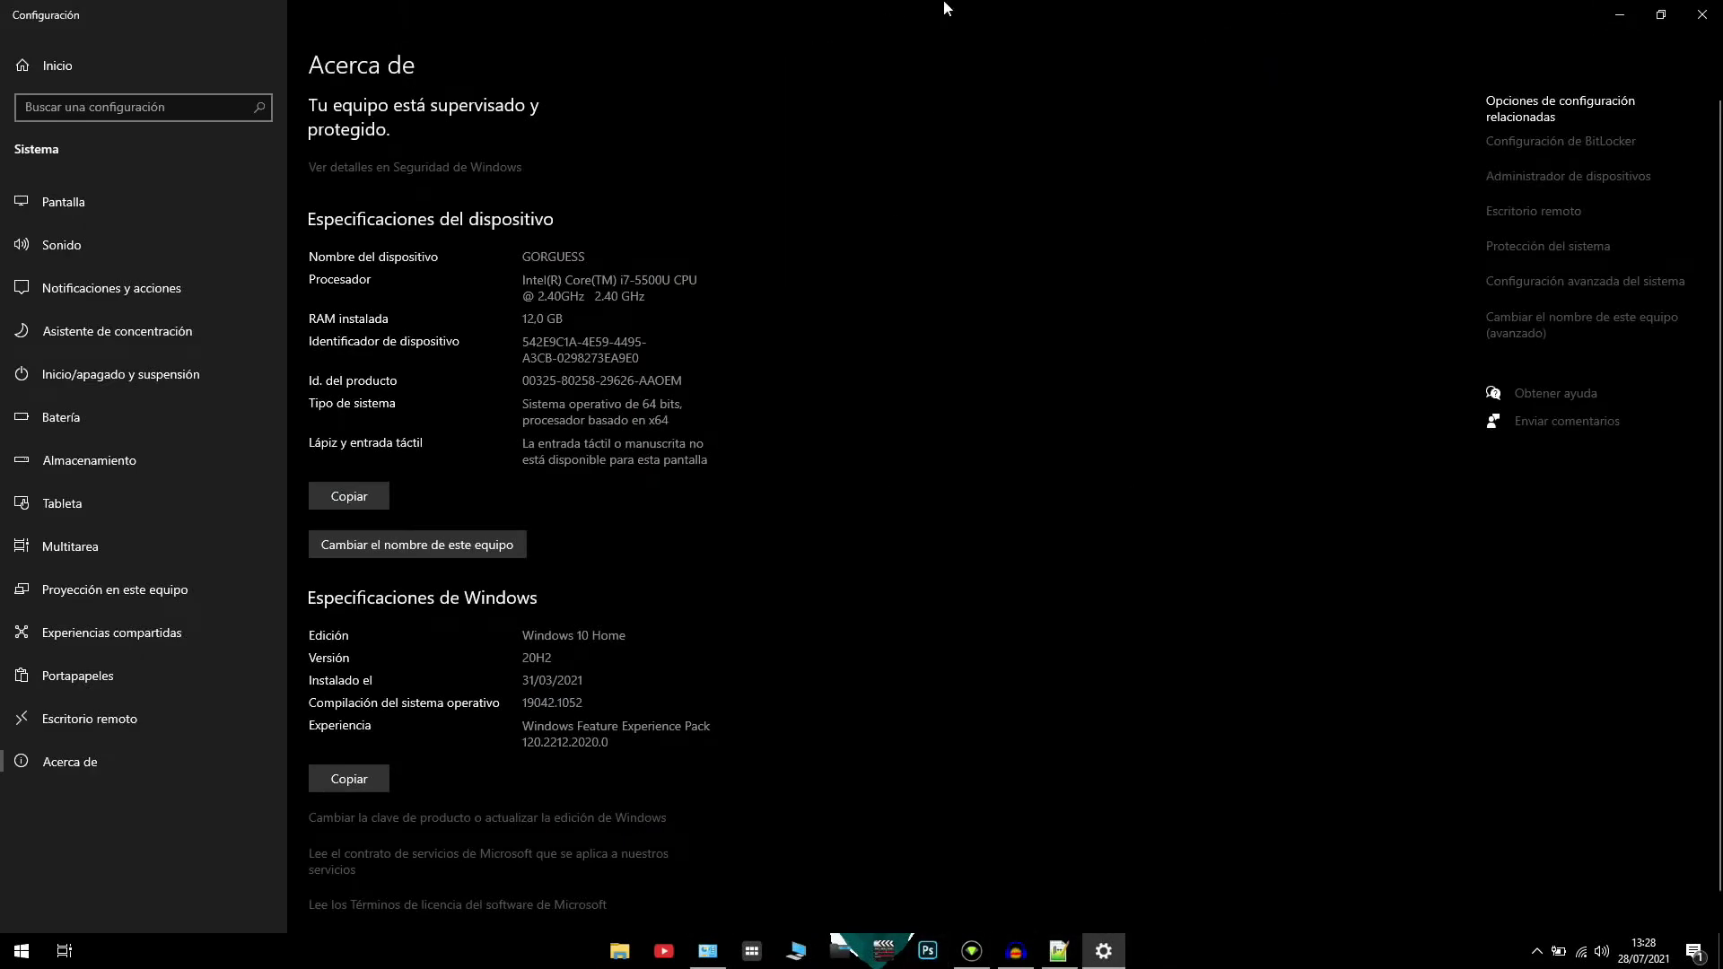
left_click(1602, 11)
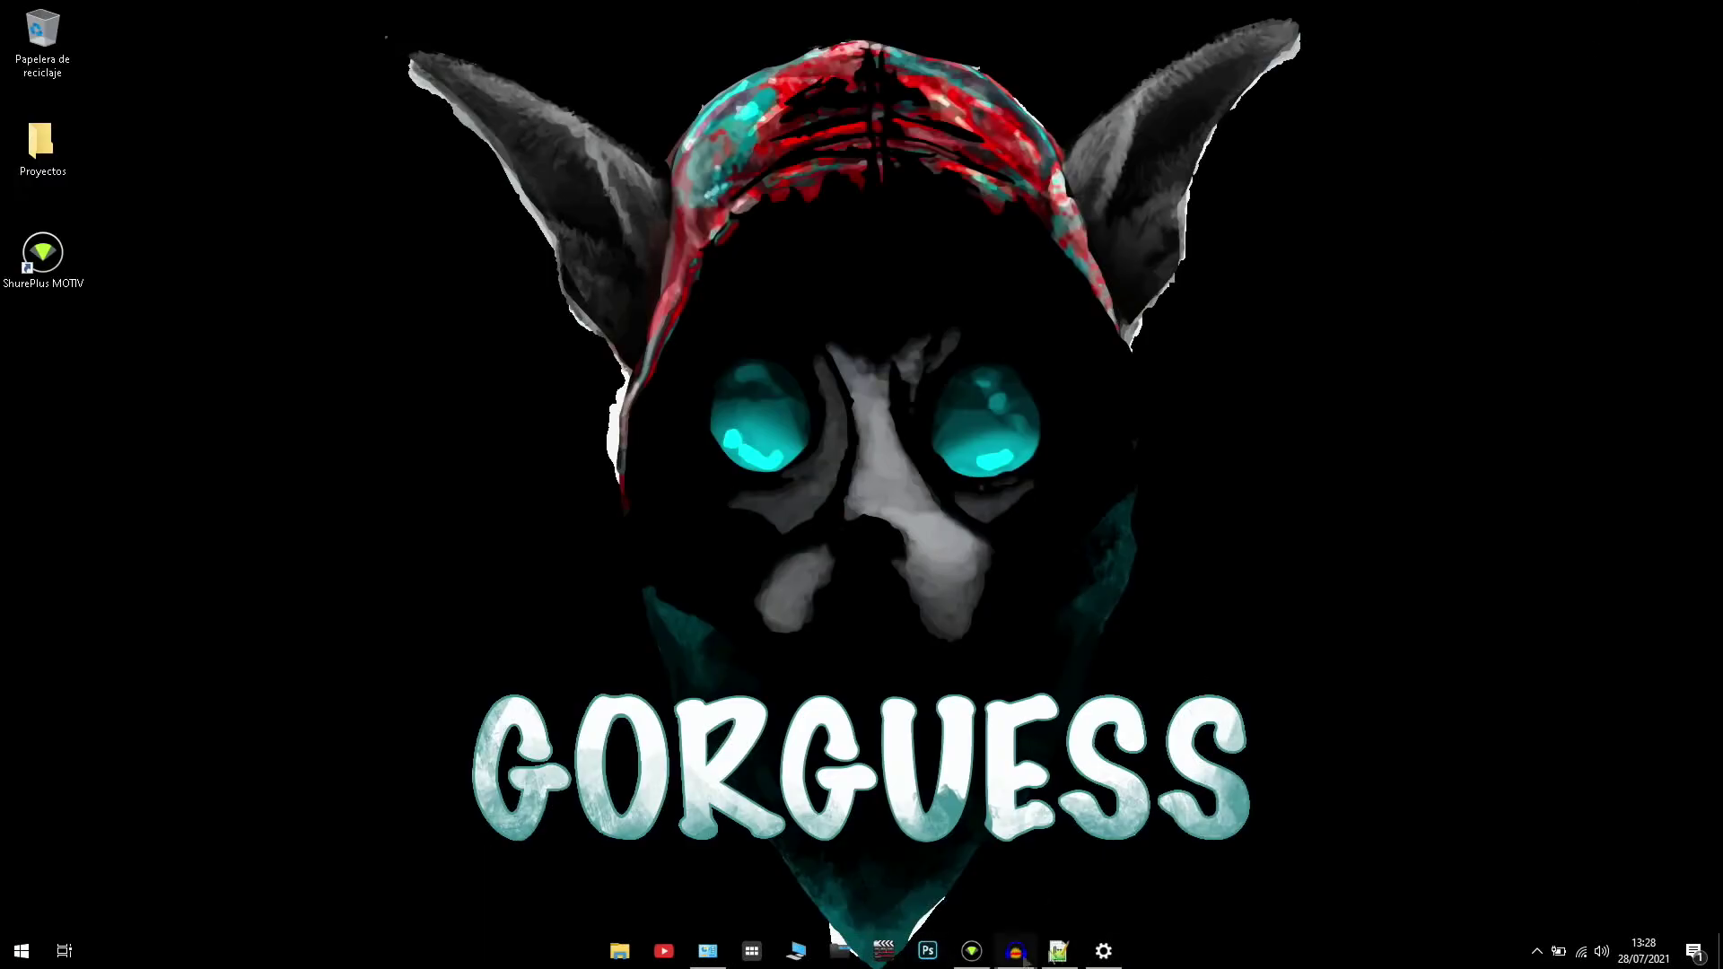
left_click(1104, 951)
left_click_drag(1041, 17, 1044, 131)
key("alt+F4")
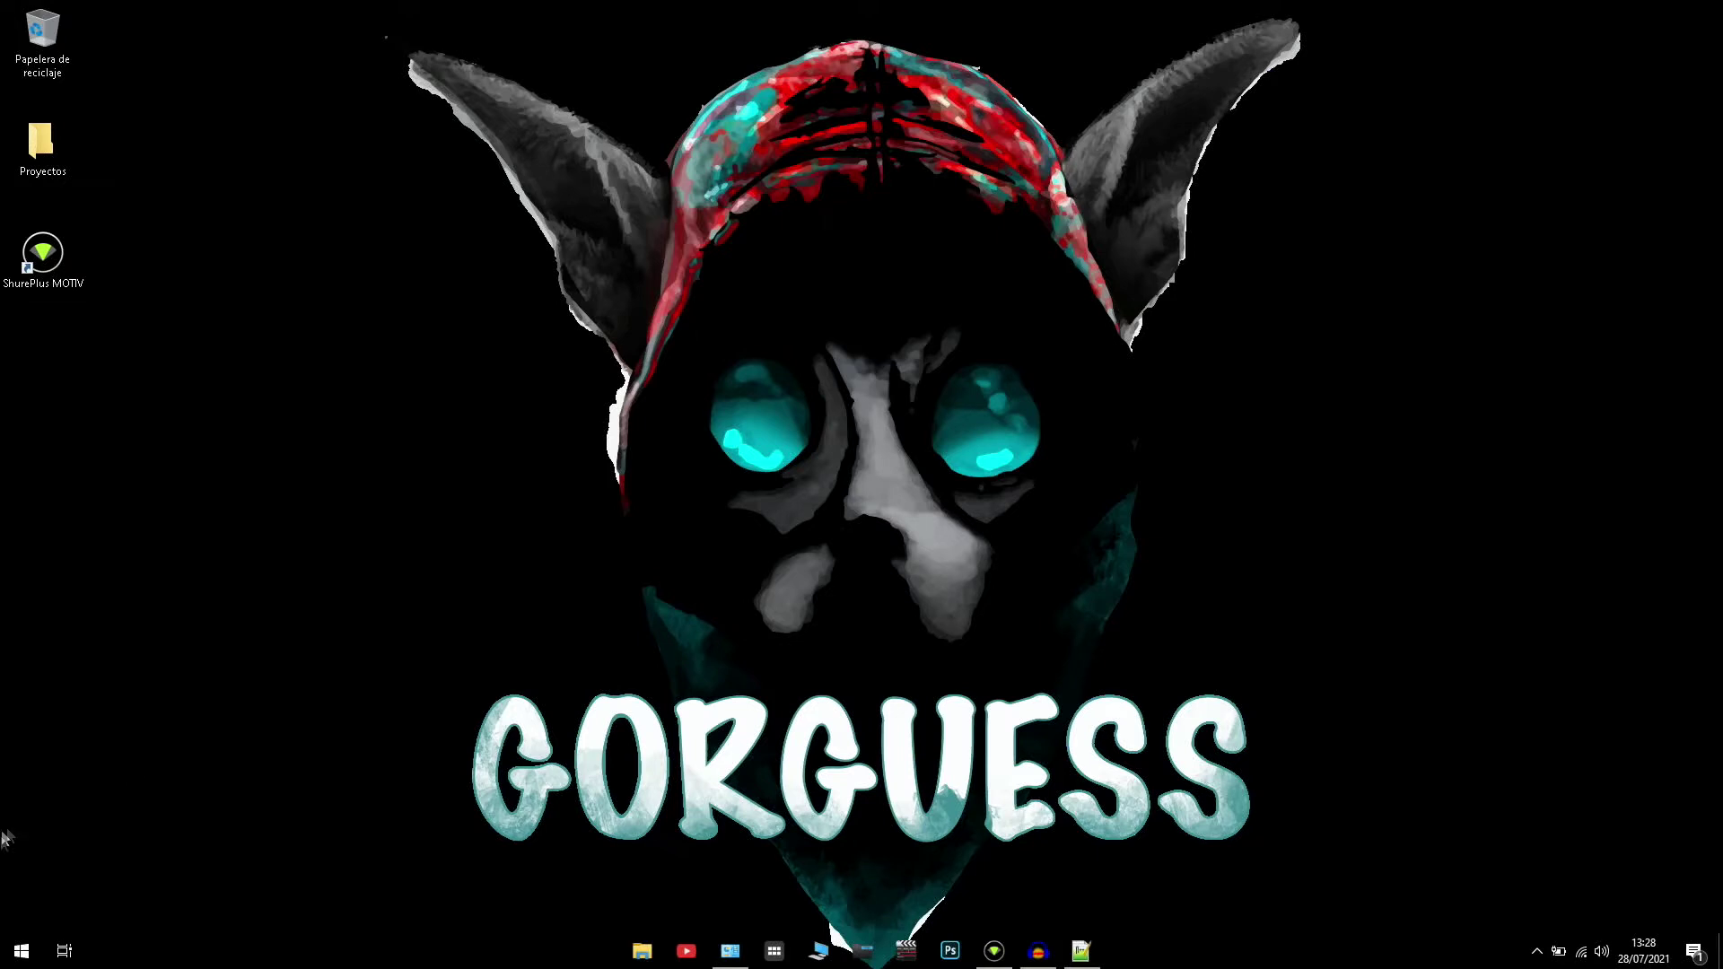
Search Windows for "configu", open Configuración, and go to the Colores page of Personalización
left_click(26, 956)
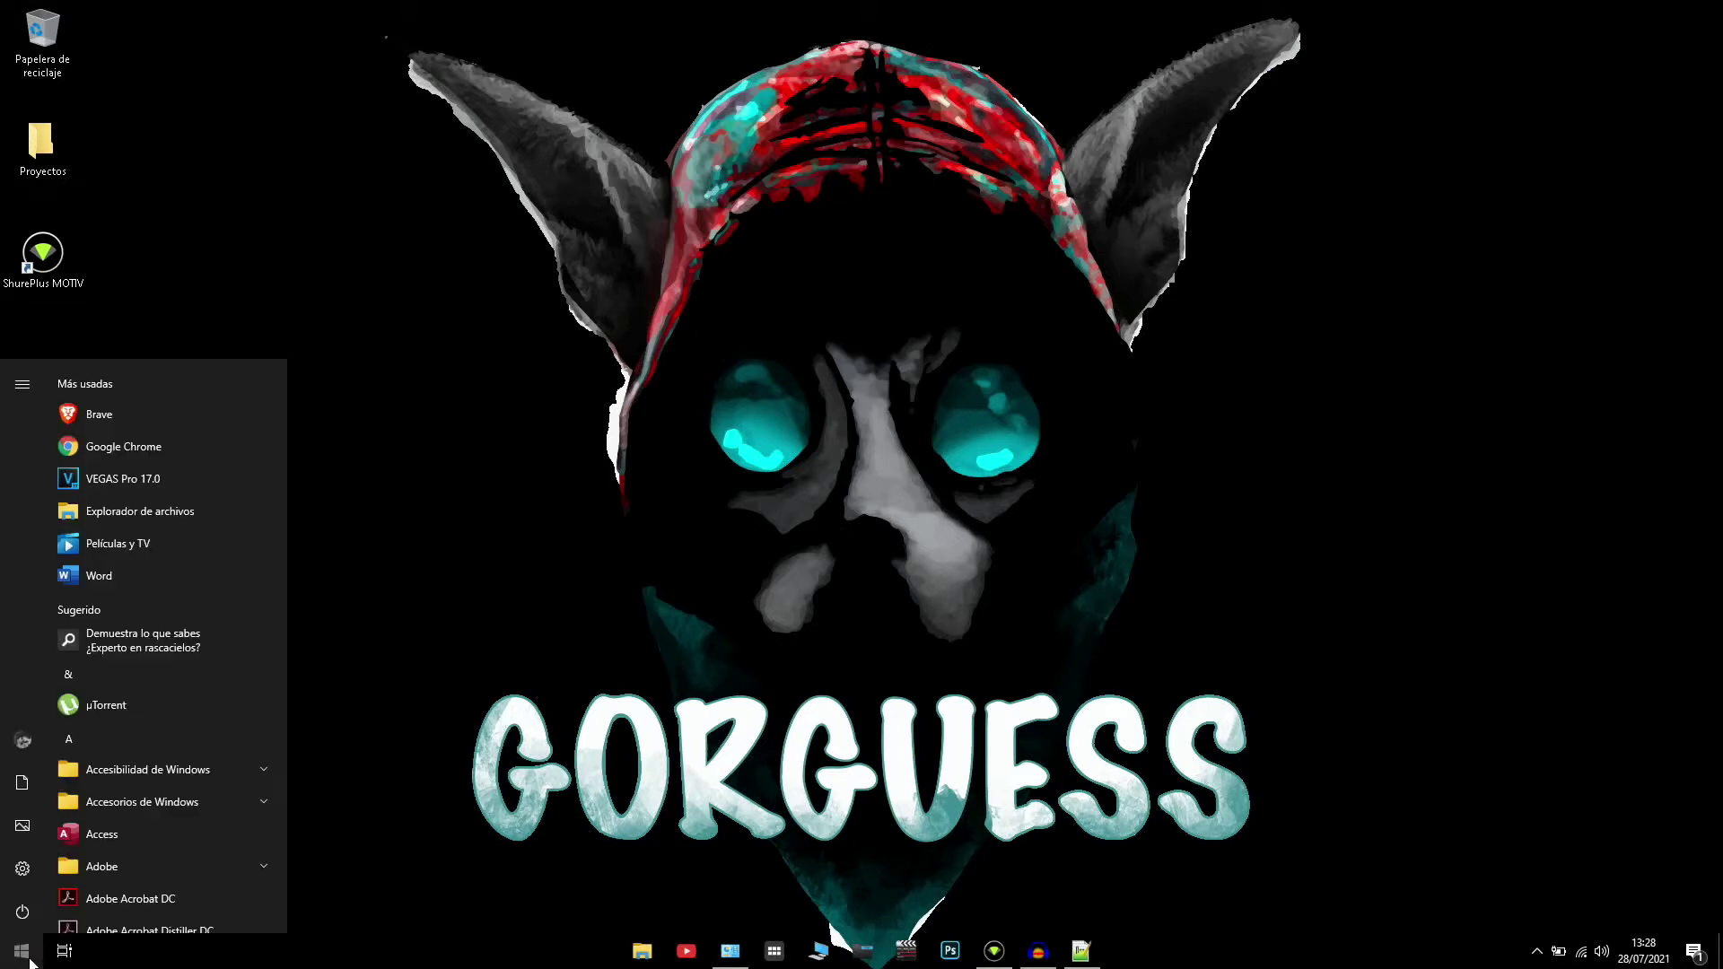
type("configu")
key("Return")
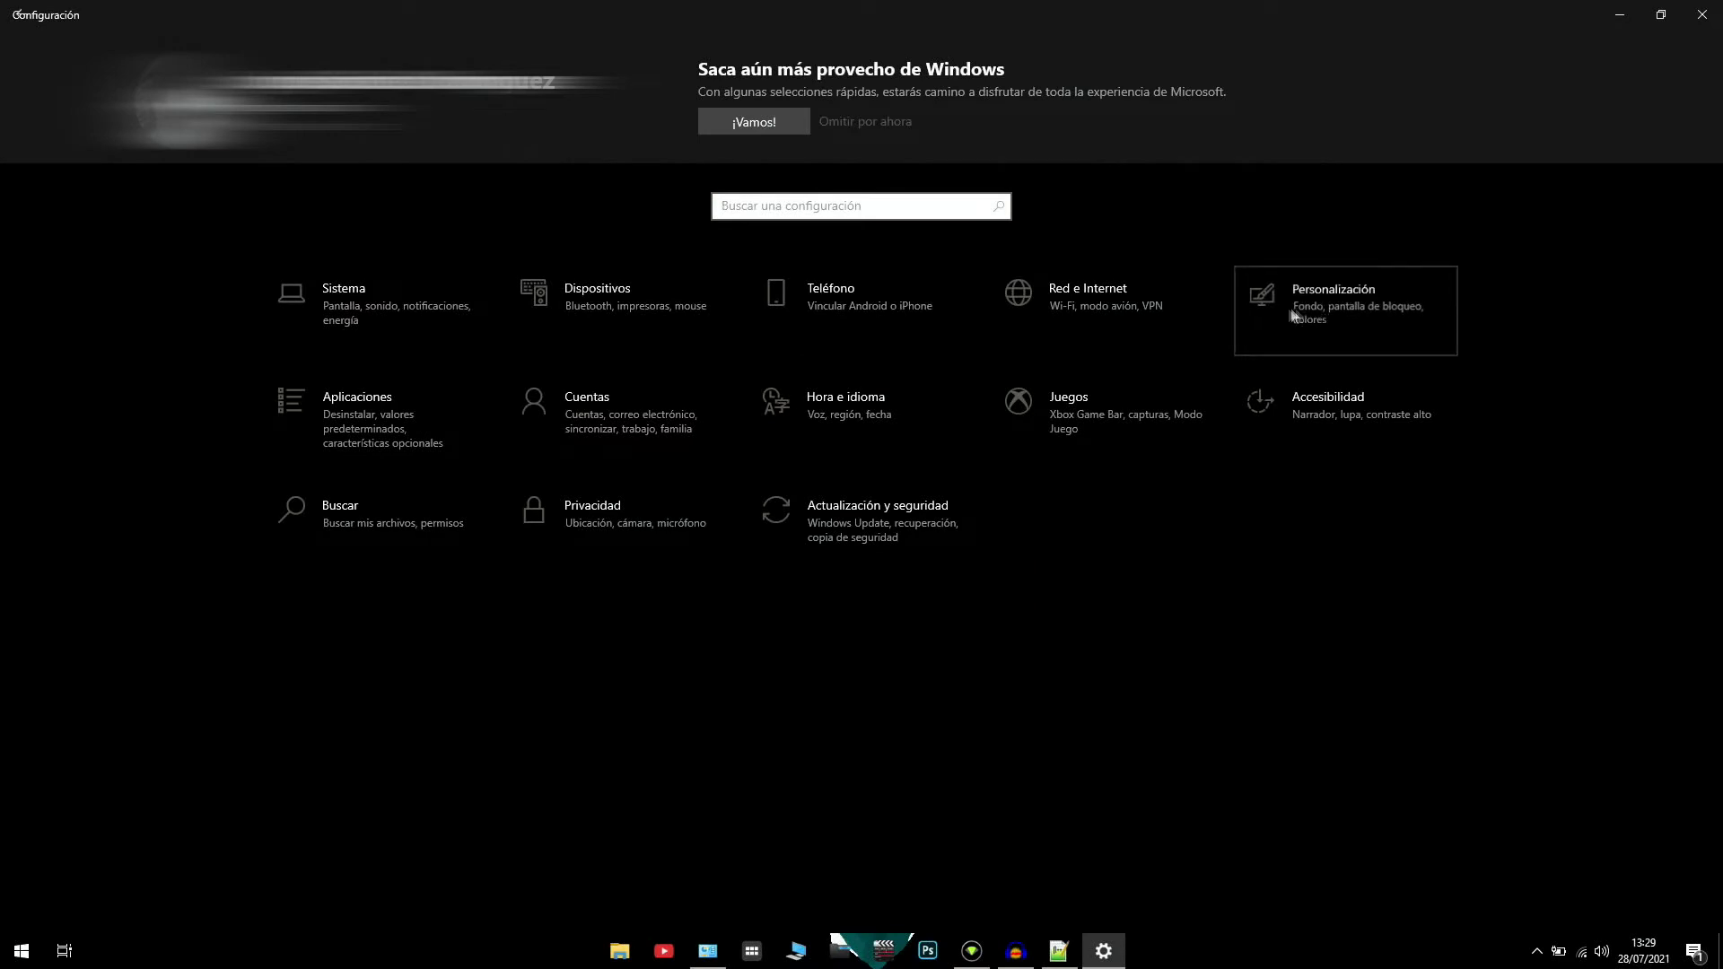
left_click(1321, 303)
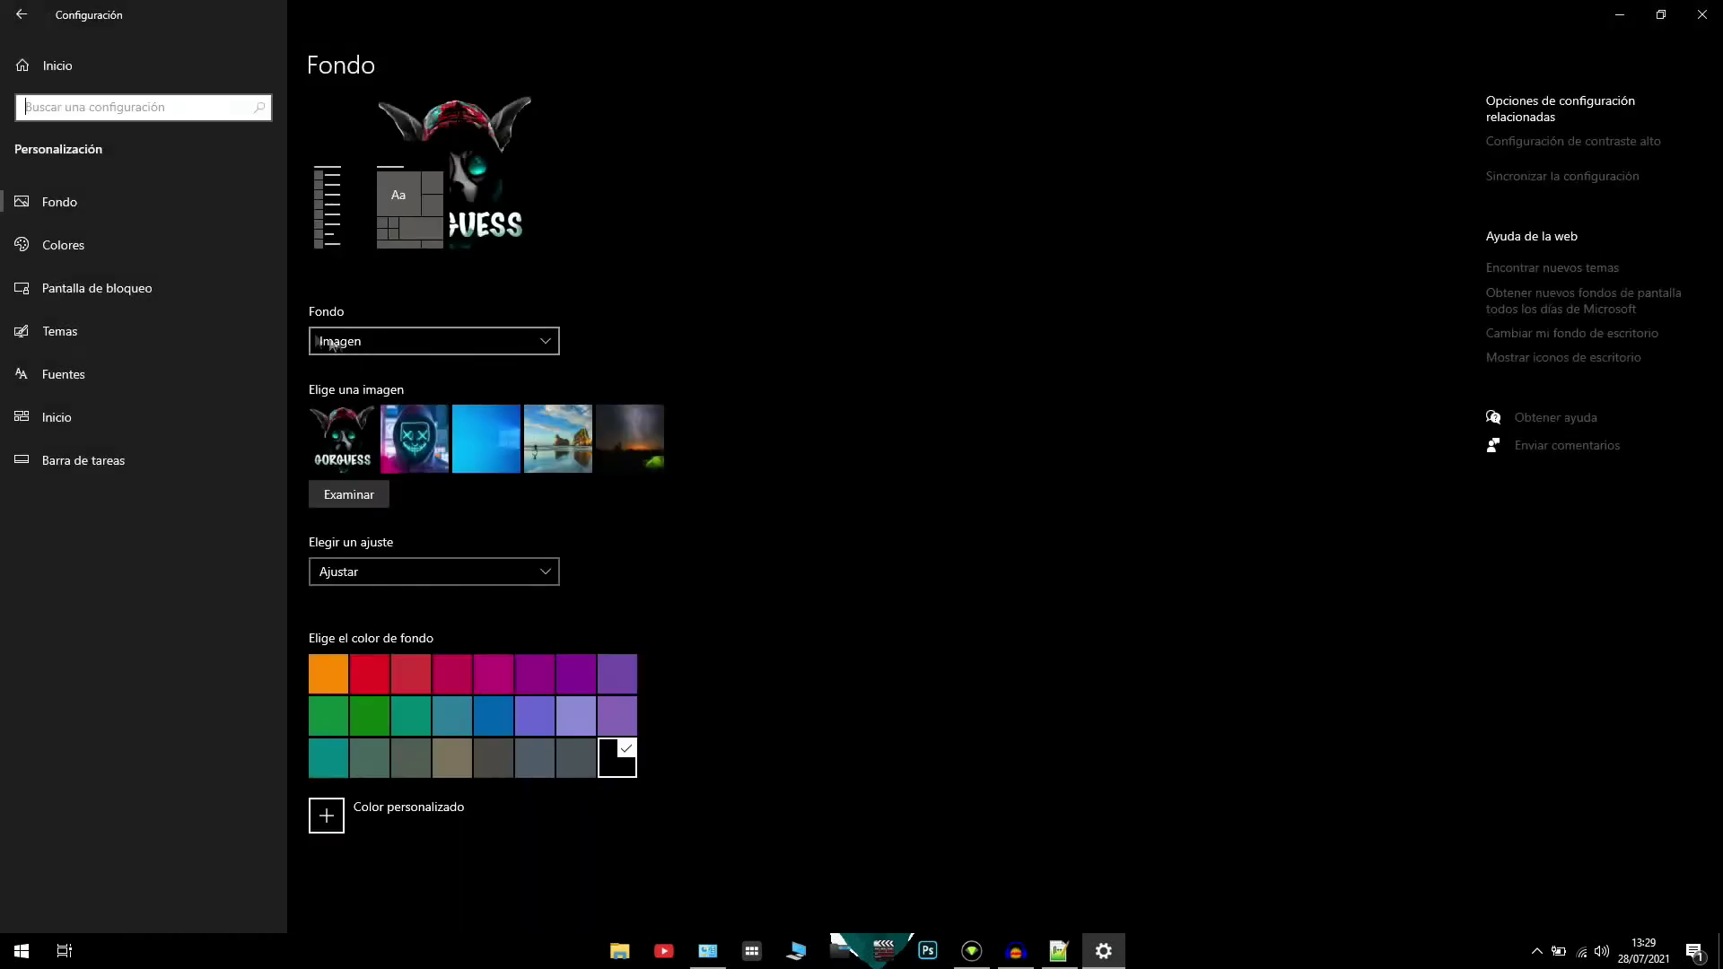
left_click(138, 246)
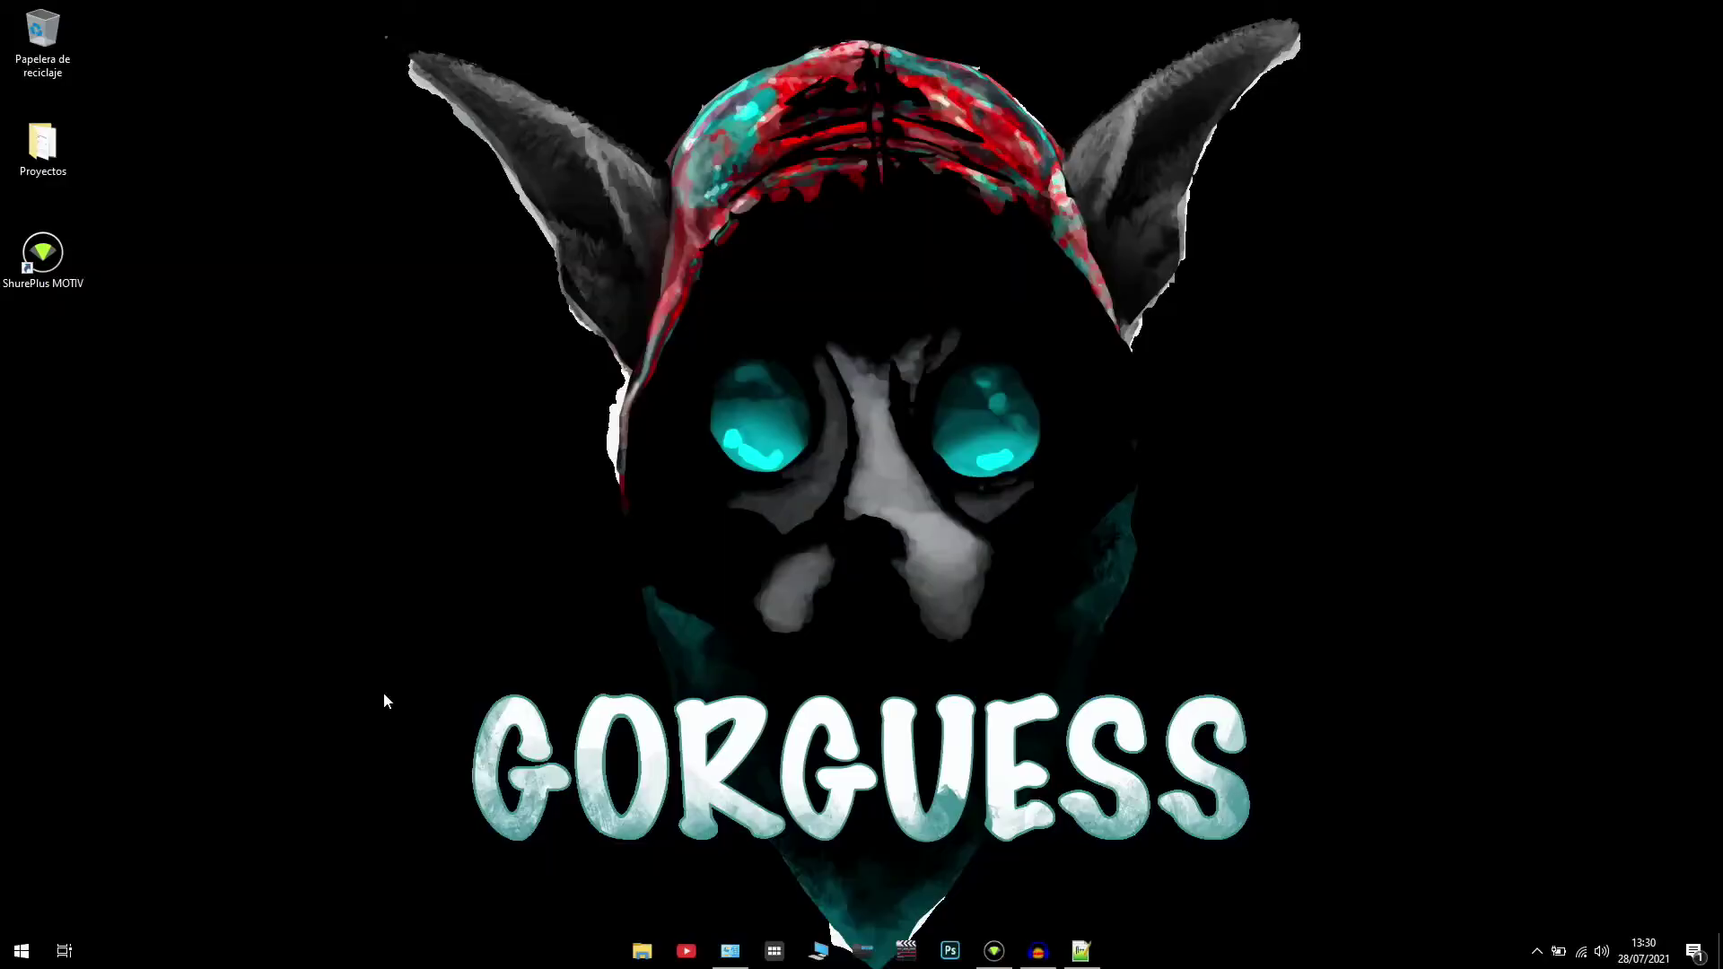
Look at the available power plans in Opciones de energía, under Hardware y sonido in Panel de control, and close the window
left_click(20, 948)
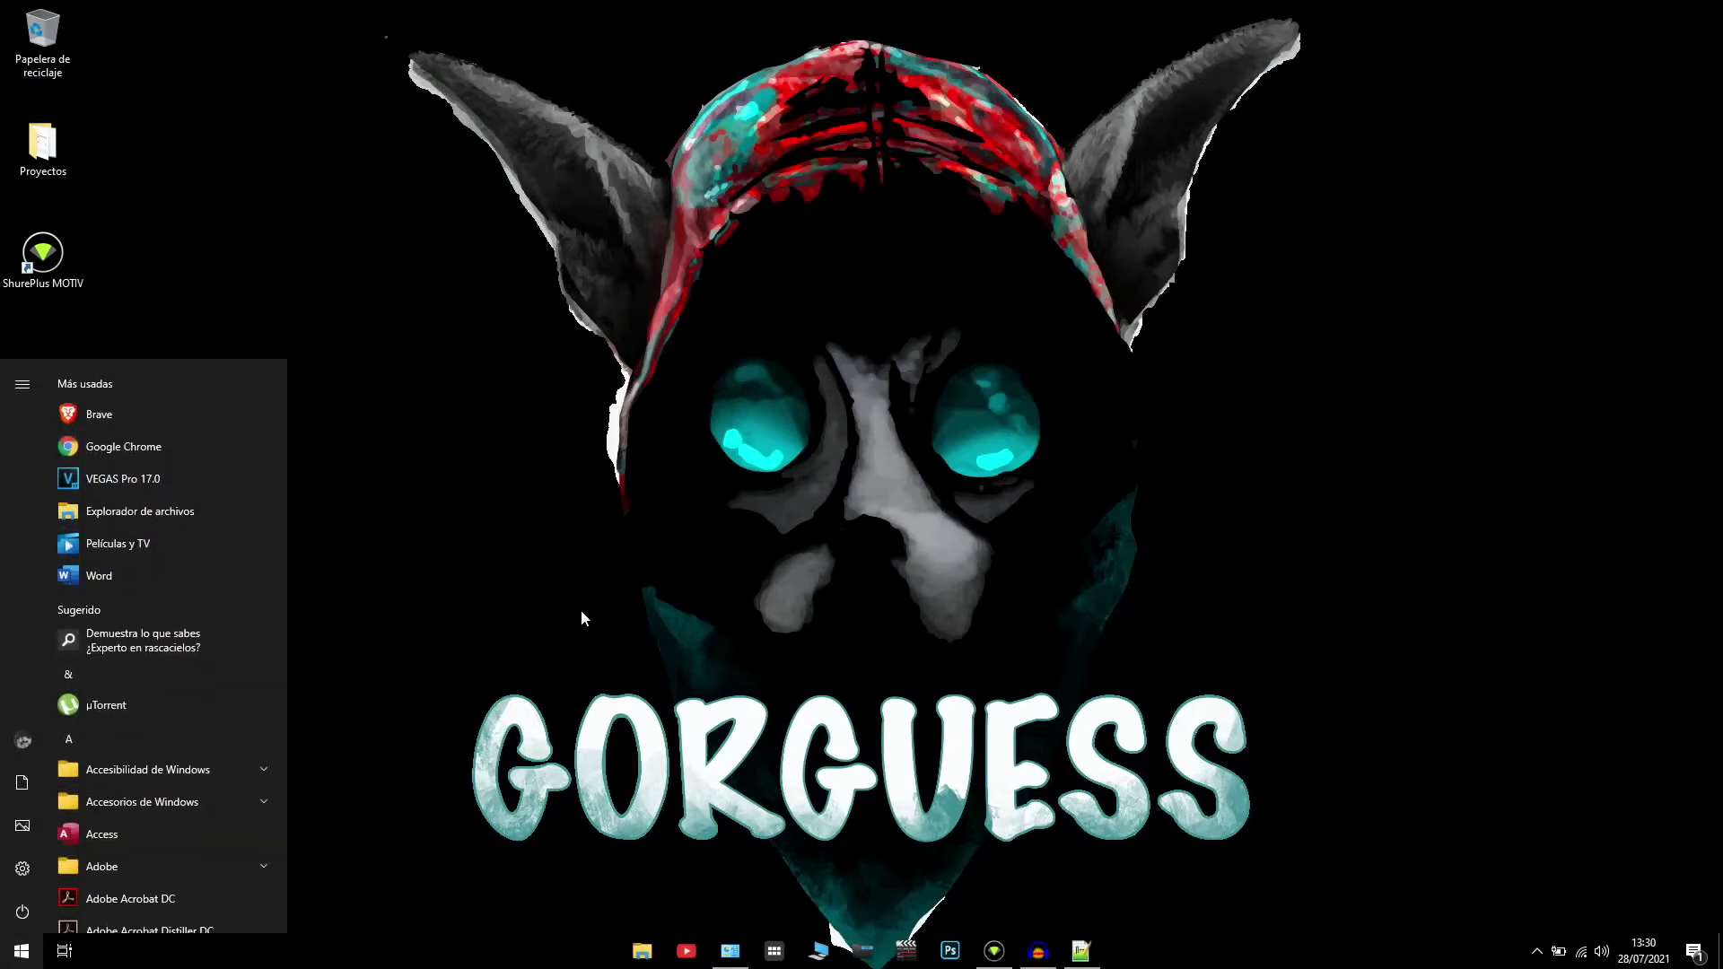
type("panel de")
key("Return")
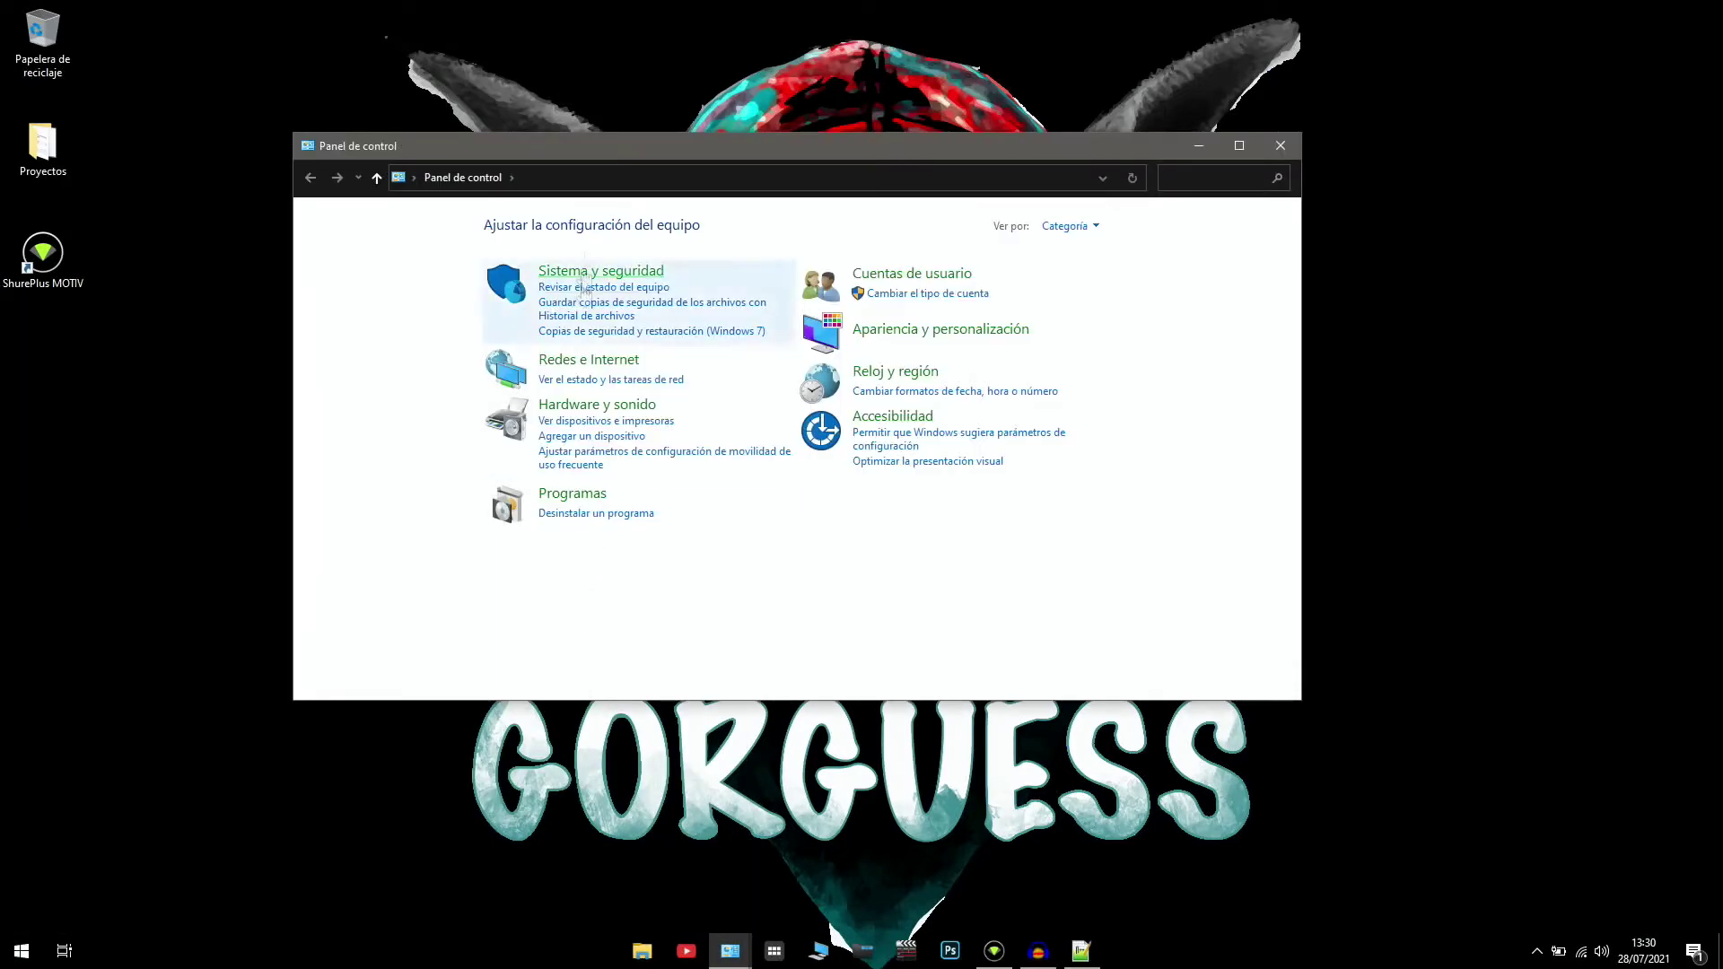
left_click(616, 407)
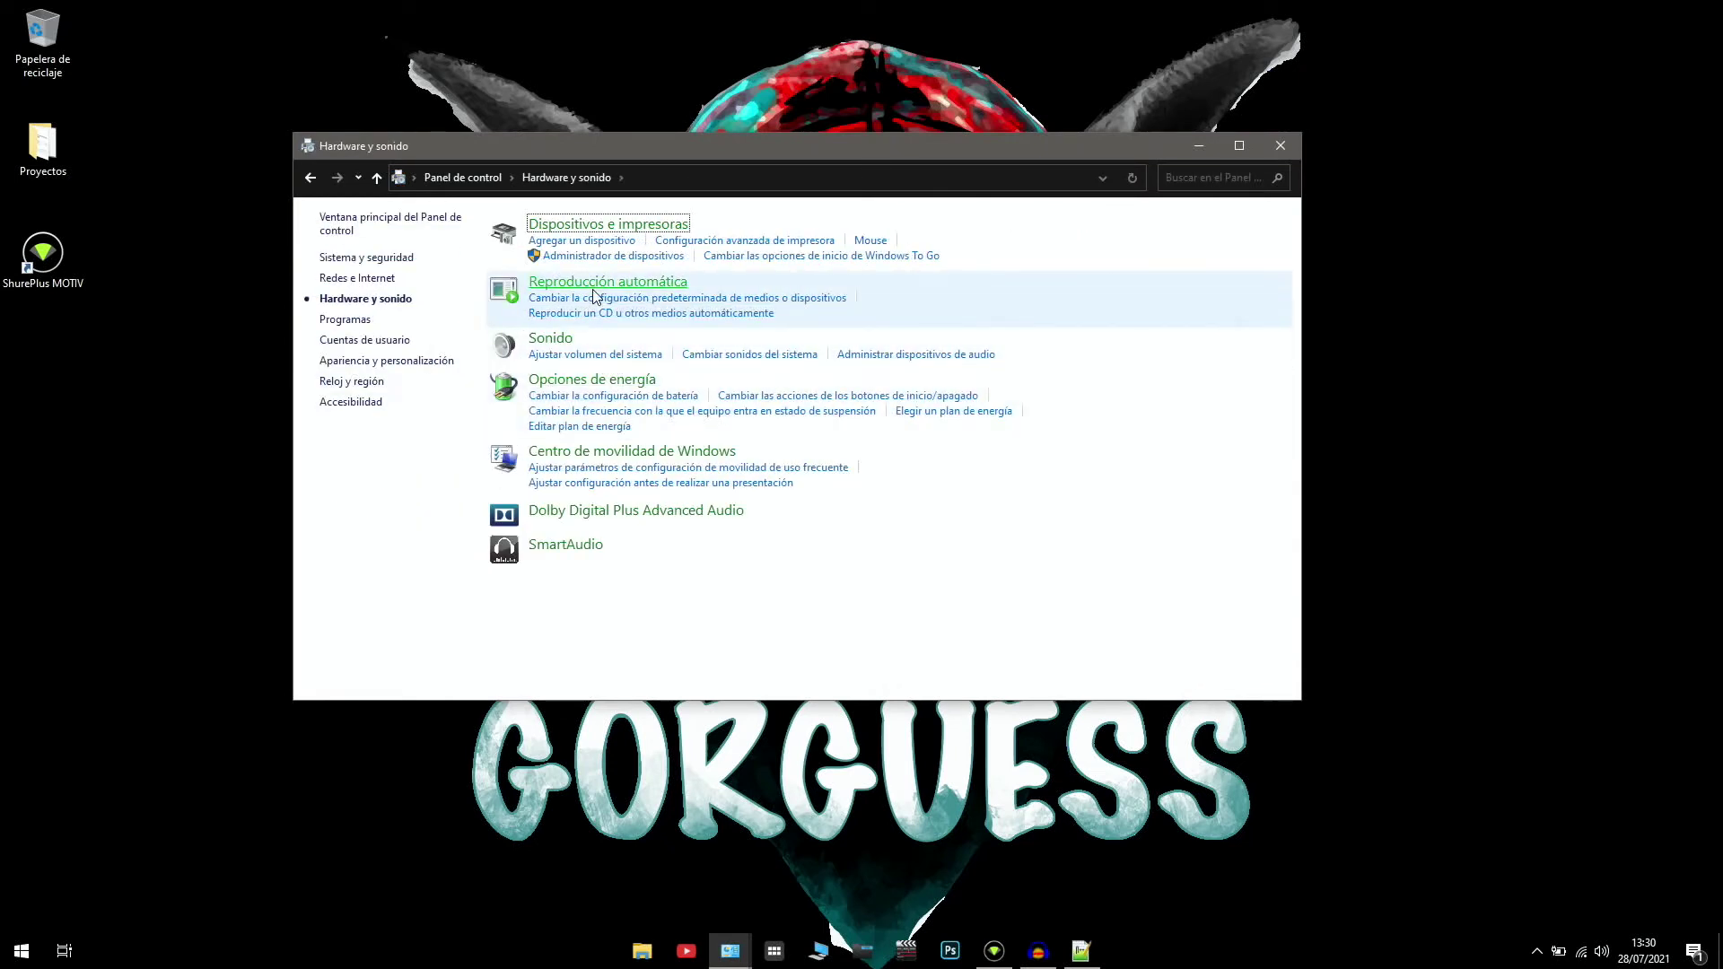
left_click(597, 385)
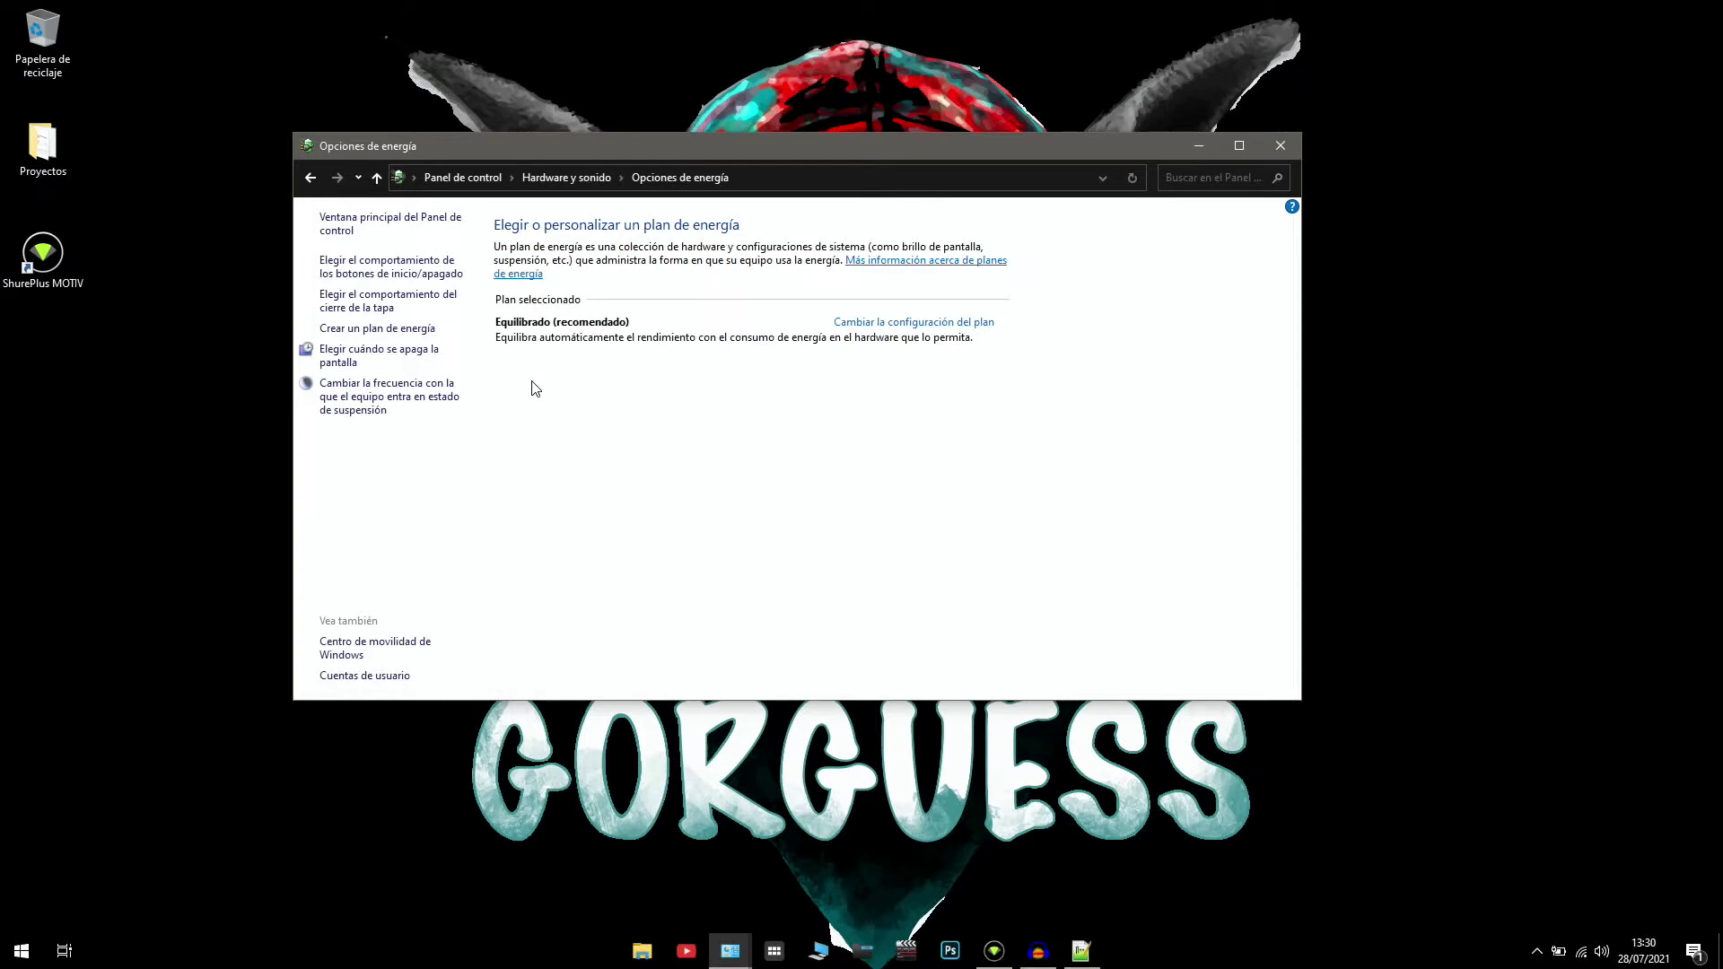
key("alt+F4")
Search Windows for "cmd" and open Símbolo del sistema with administrator rights, ready for commands
left_click(17, 953)
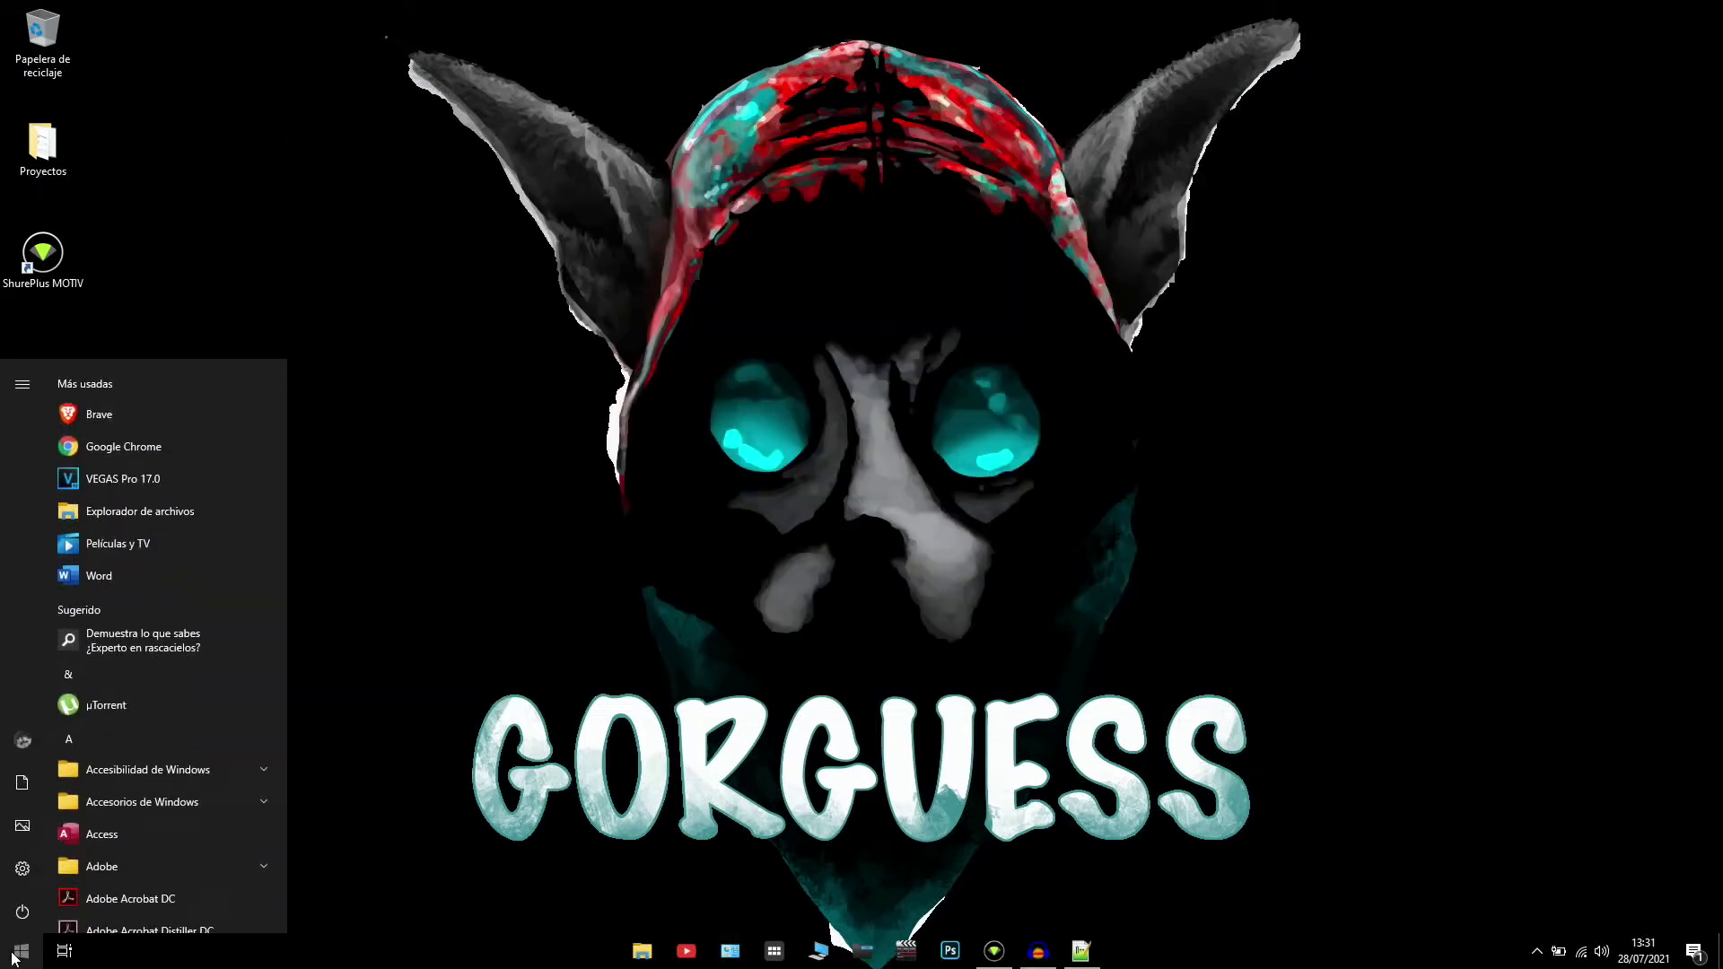
type("cmd")
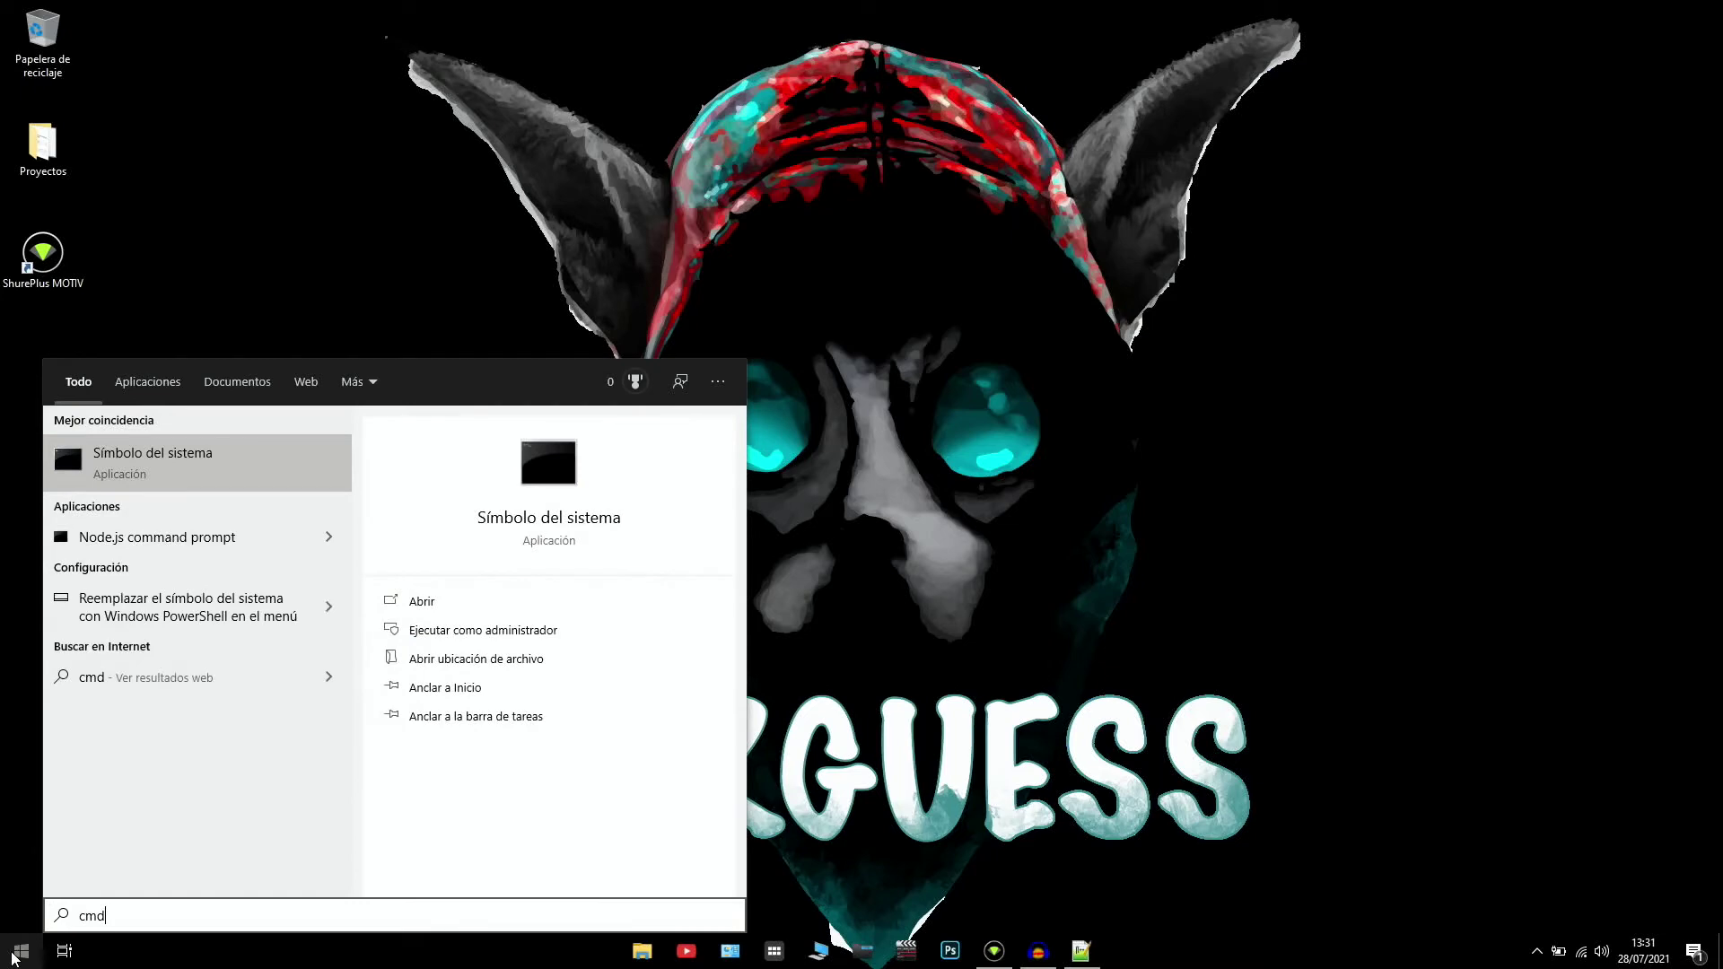
right_click(143, 462)
left_click(225, 485)
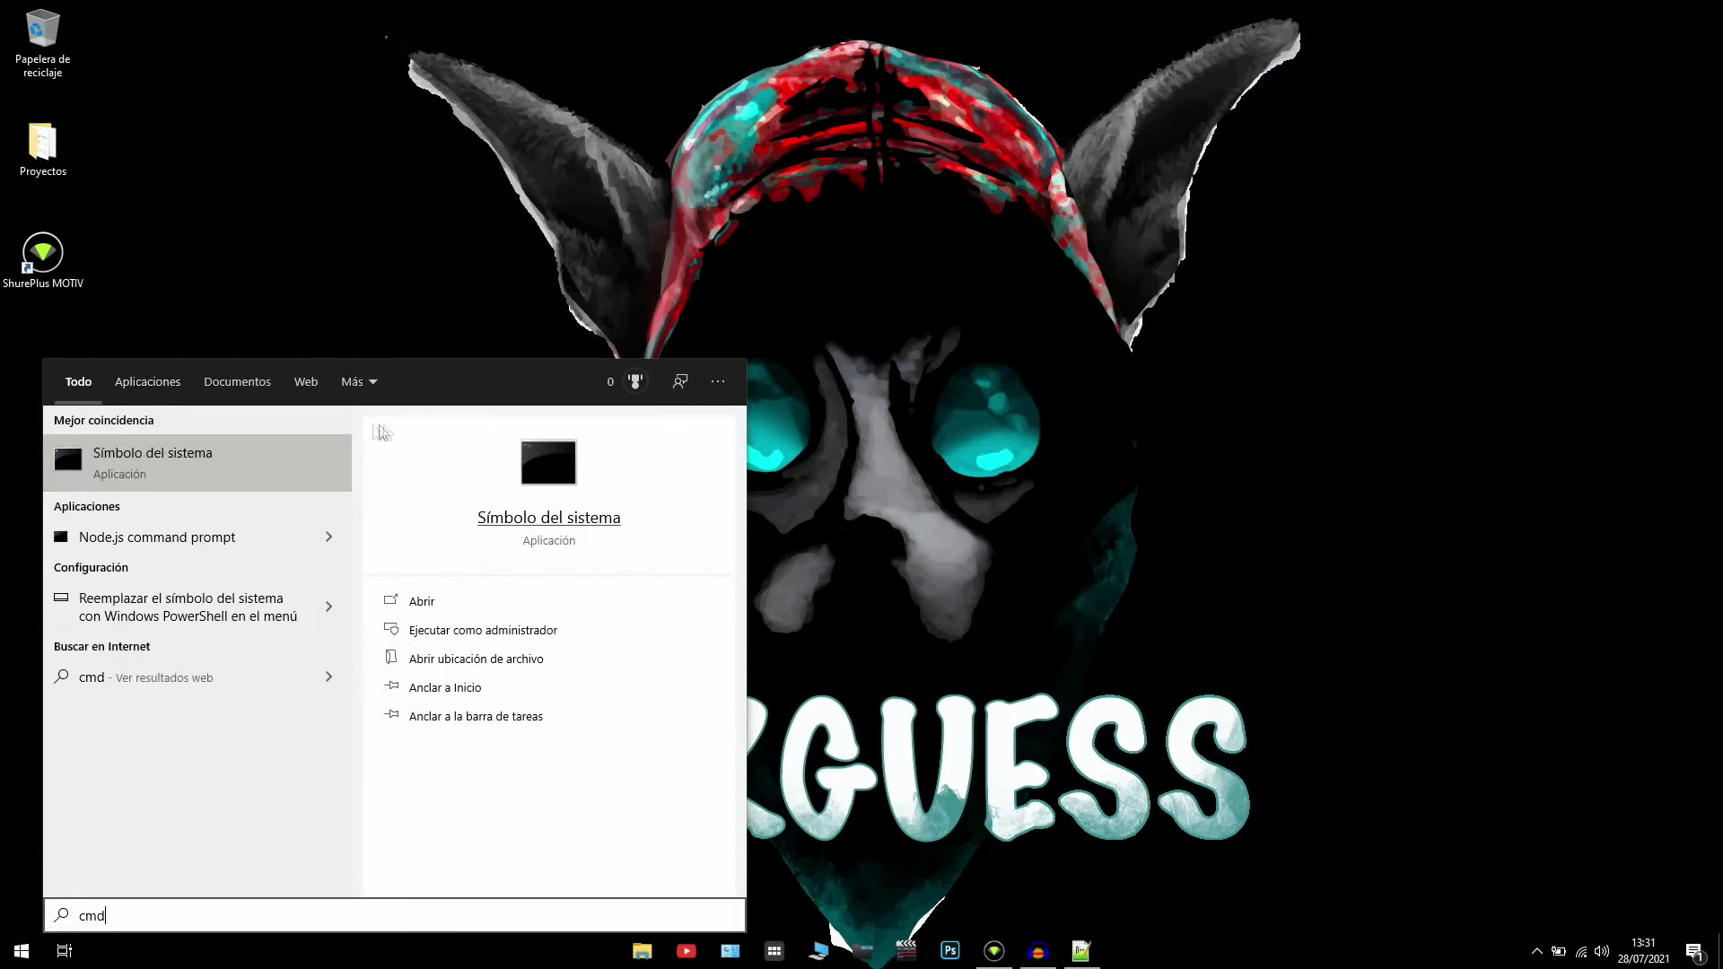
left_click(769, 585)
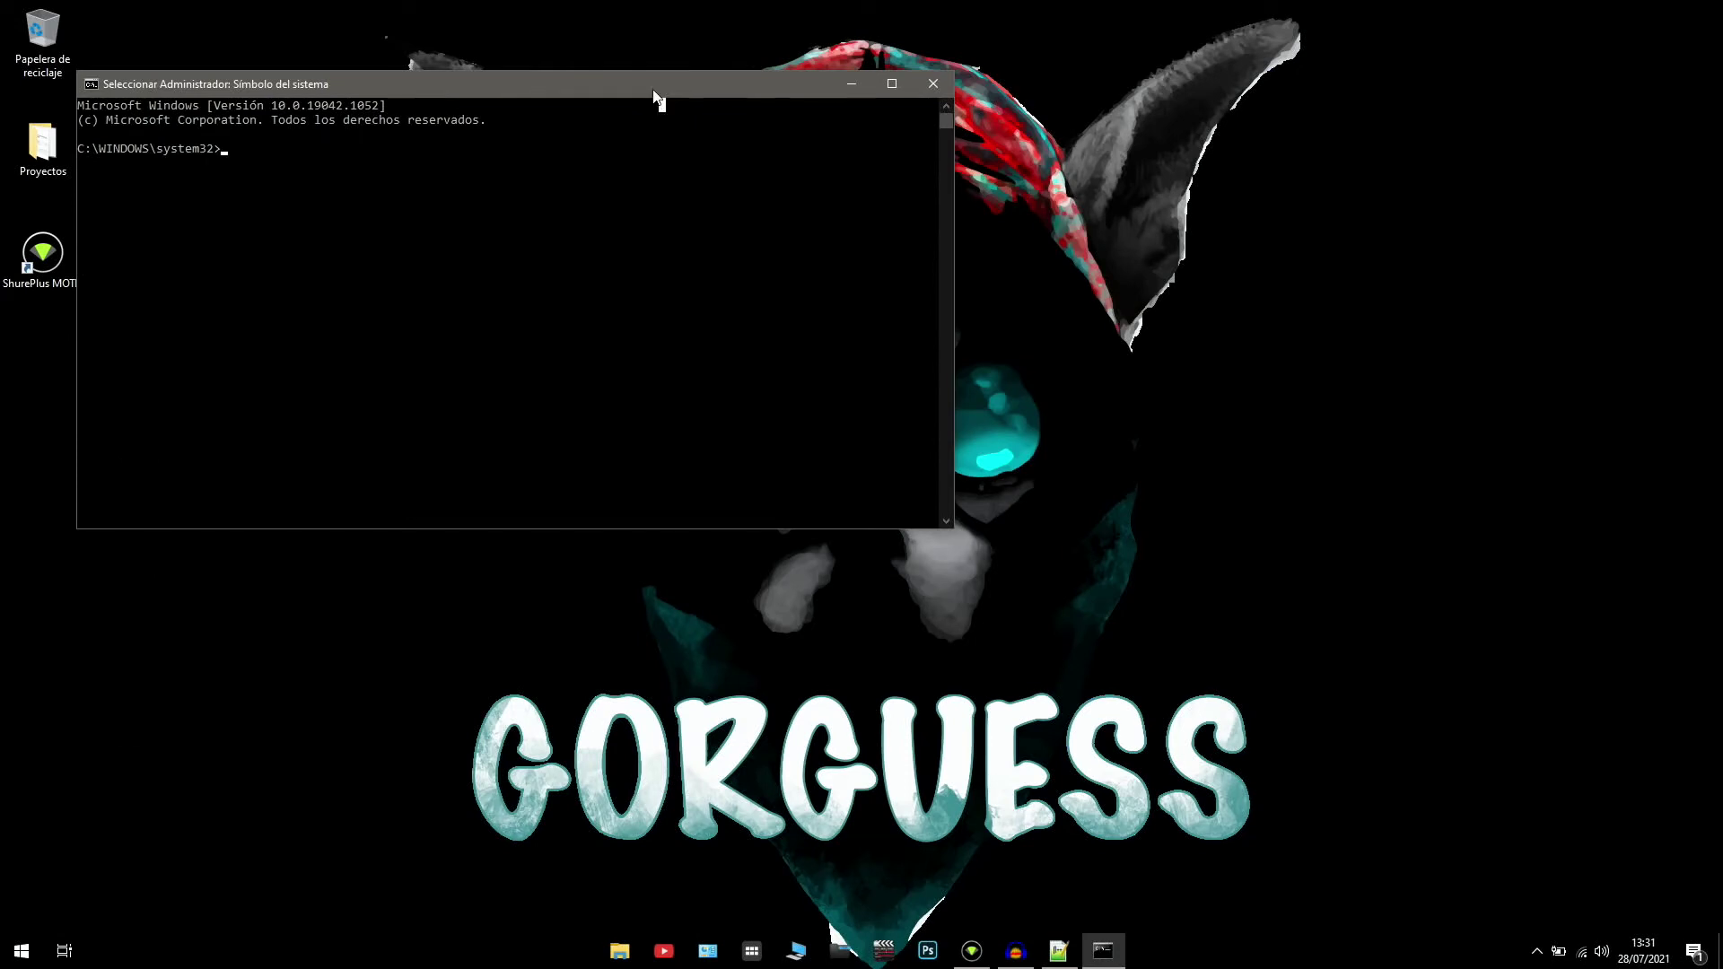
left_click_drag(653, 90, 800, 132)
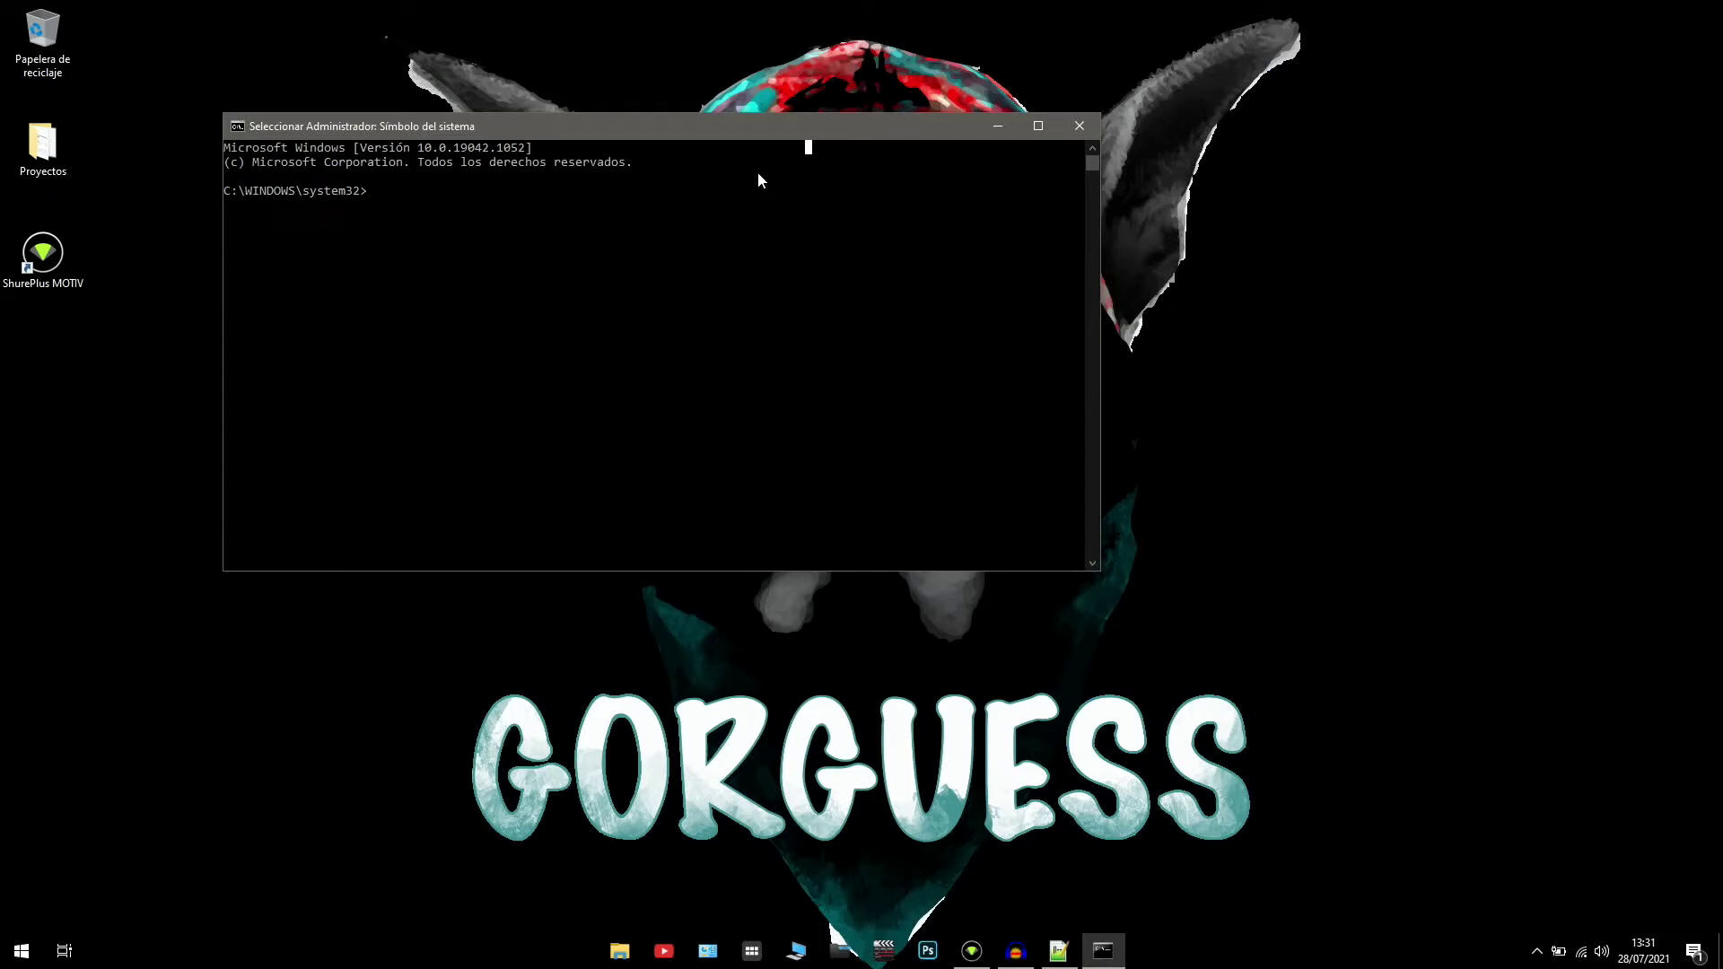
key("Escape")
key("ctrl+v")
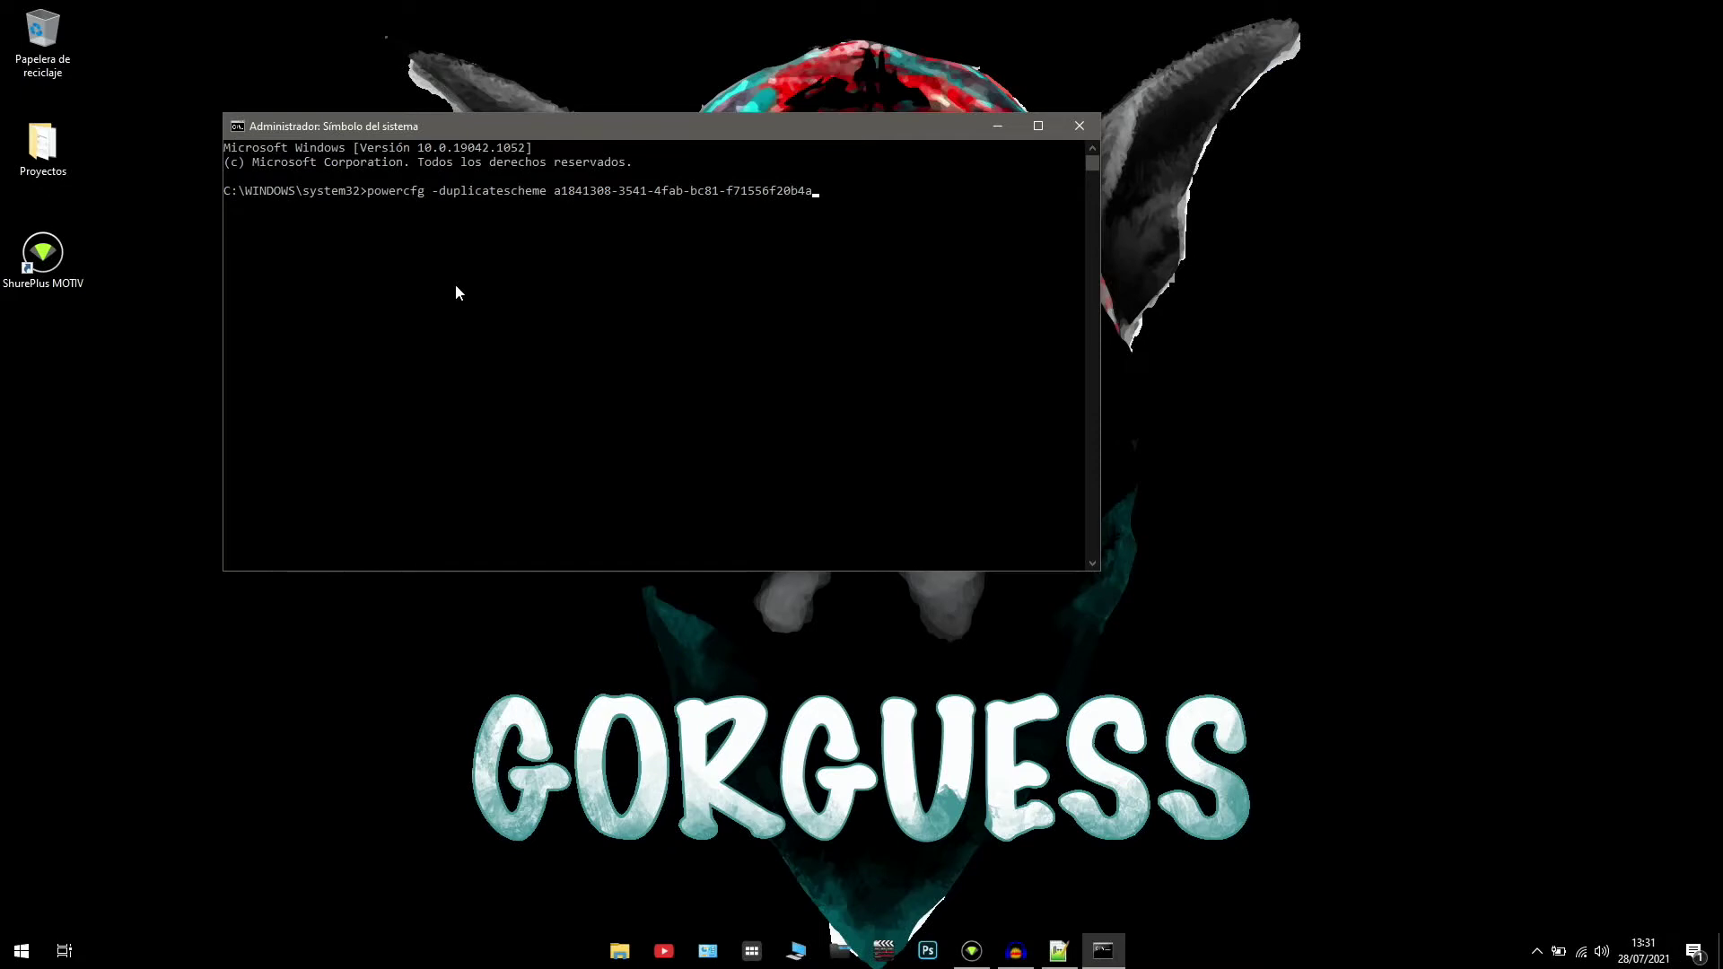
key("Return")
type("powercfg -duplicatescheme 381b4222-f694-41f0-9685-ff5bb260df2e")
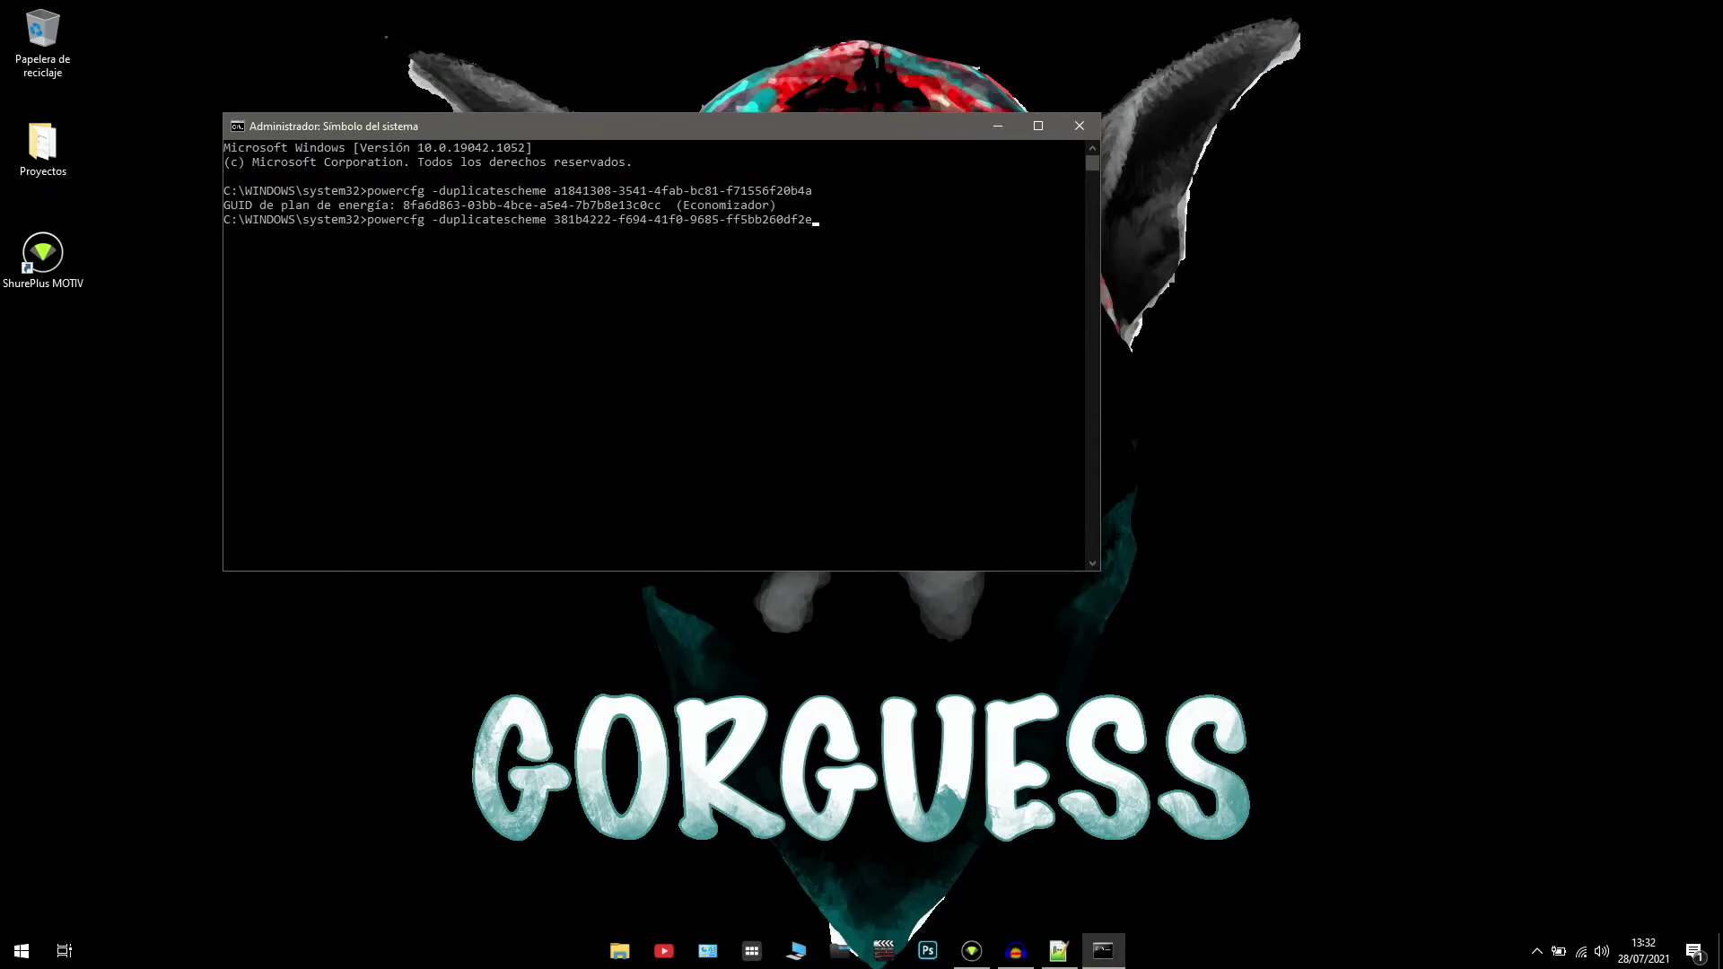
key("Return")
Run powercfg -duplicatescheme for 8c5e7fda-e8bf-4a96-9a85-a6e23a8c635c and e9a42b02-d5df-448d-aa00-03f14749eb61, and close the command window
type("powercfg -duplicatescheme 8c5e7fda-e8bf-4a96-9a85-a6e23a8c635c")
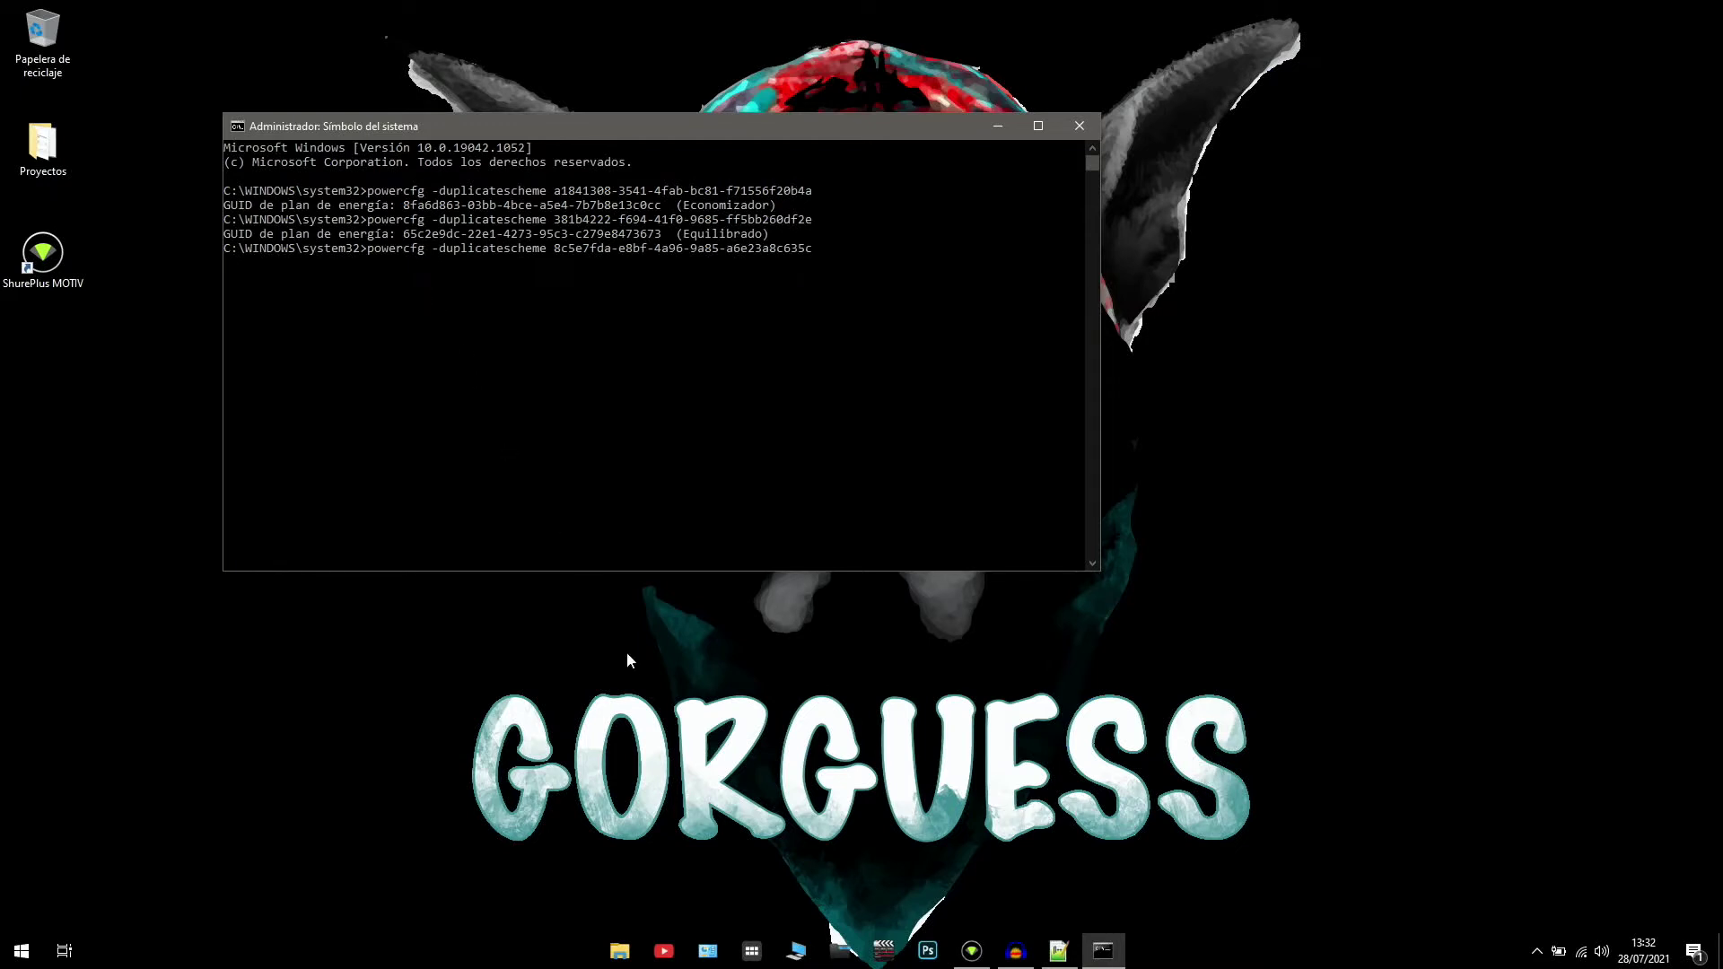
key("Return")
type("powercfg -duplicatescheme e9a42b02-d5df-448d-aa00-03f14749eb61")
key("Return")
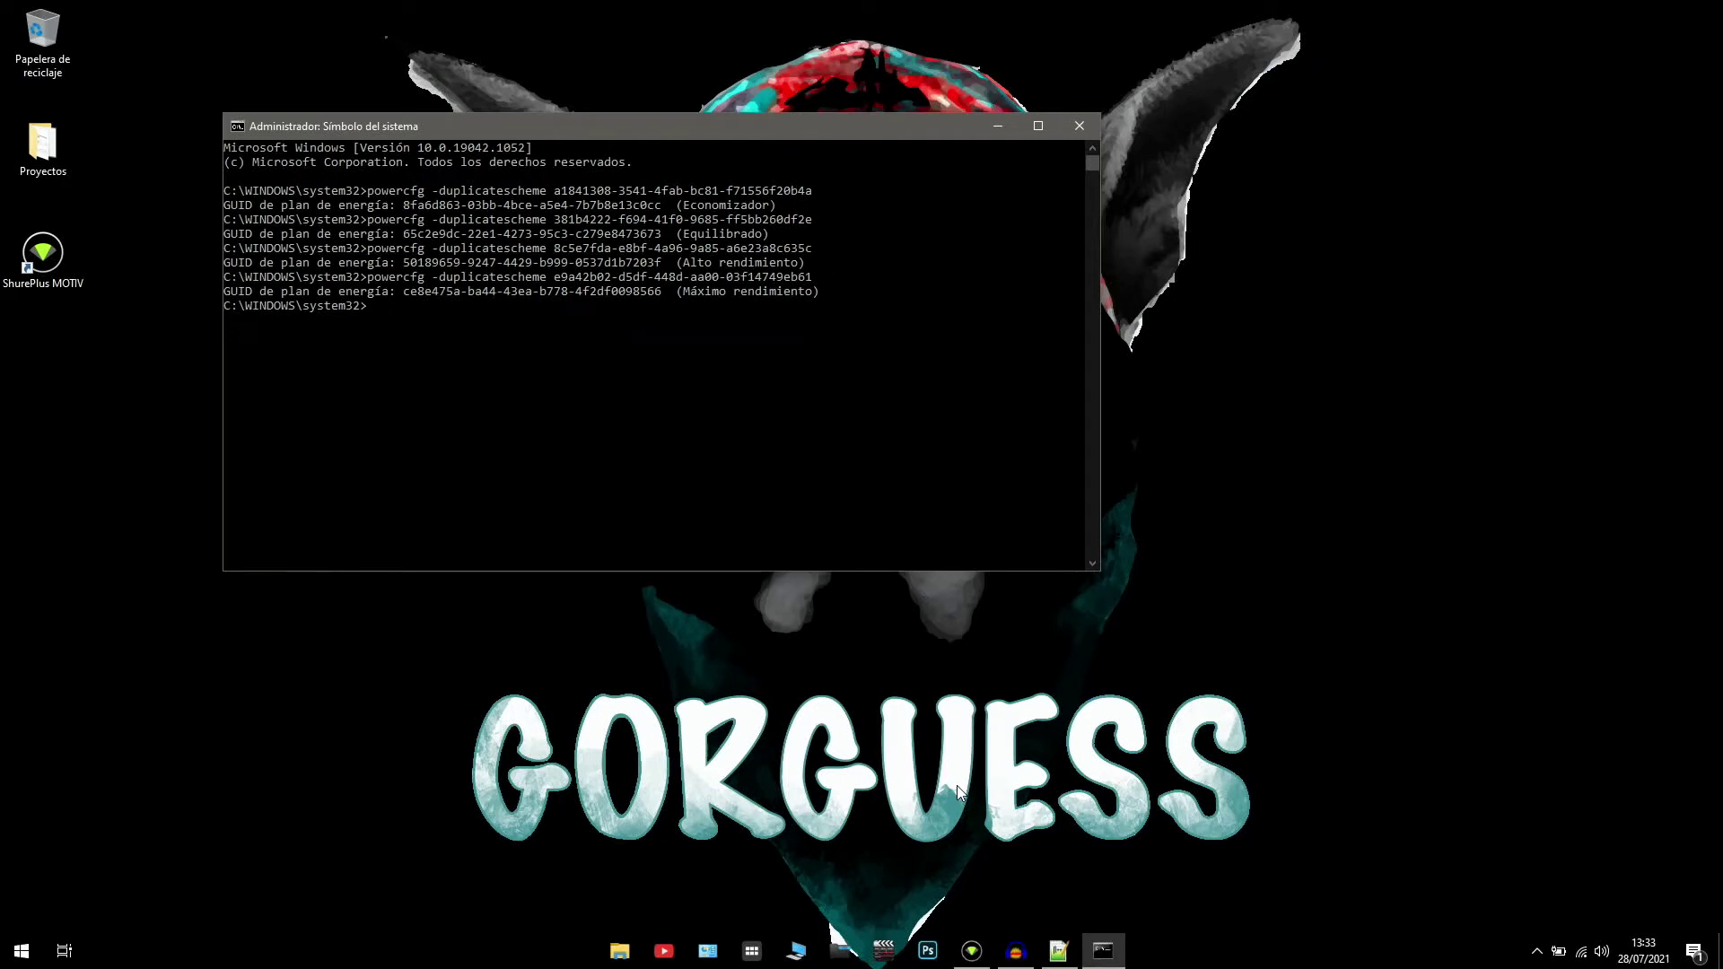
left_click(1079, 126)
Reopen Opciones de energía through Hardware y sonido in Panel de control and show the additional power plans
left_click(18, 951)
type("panel")
key("Return")
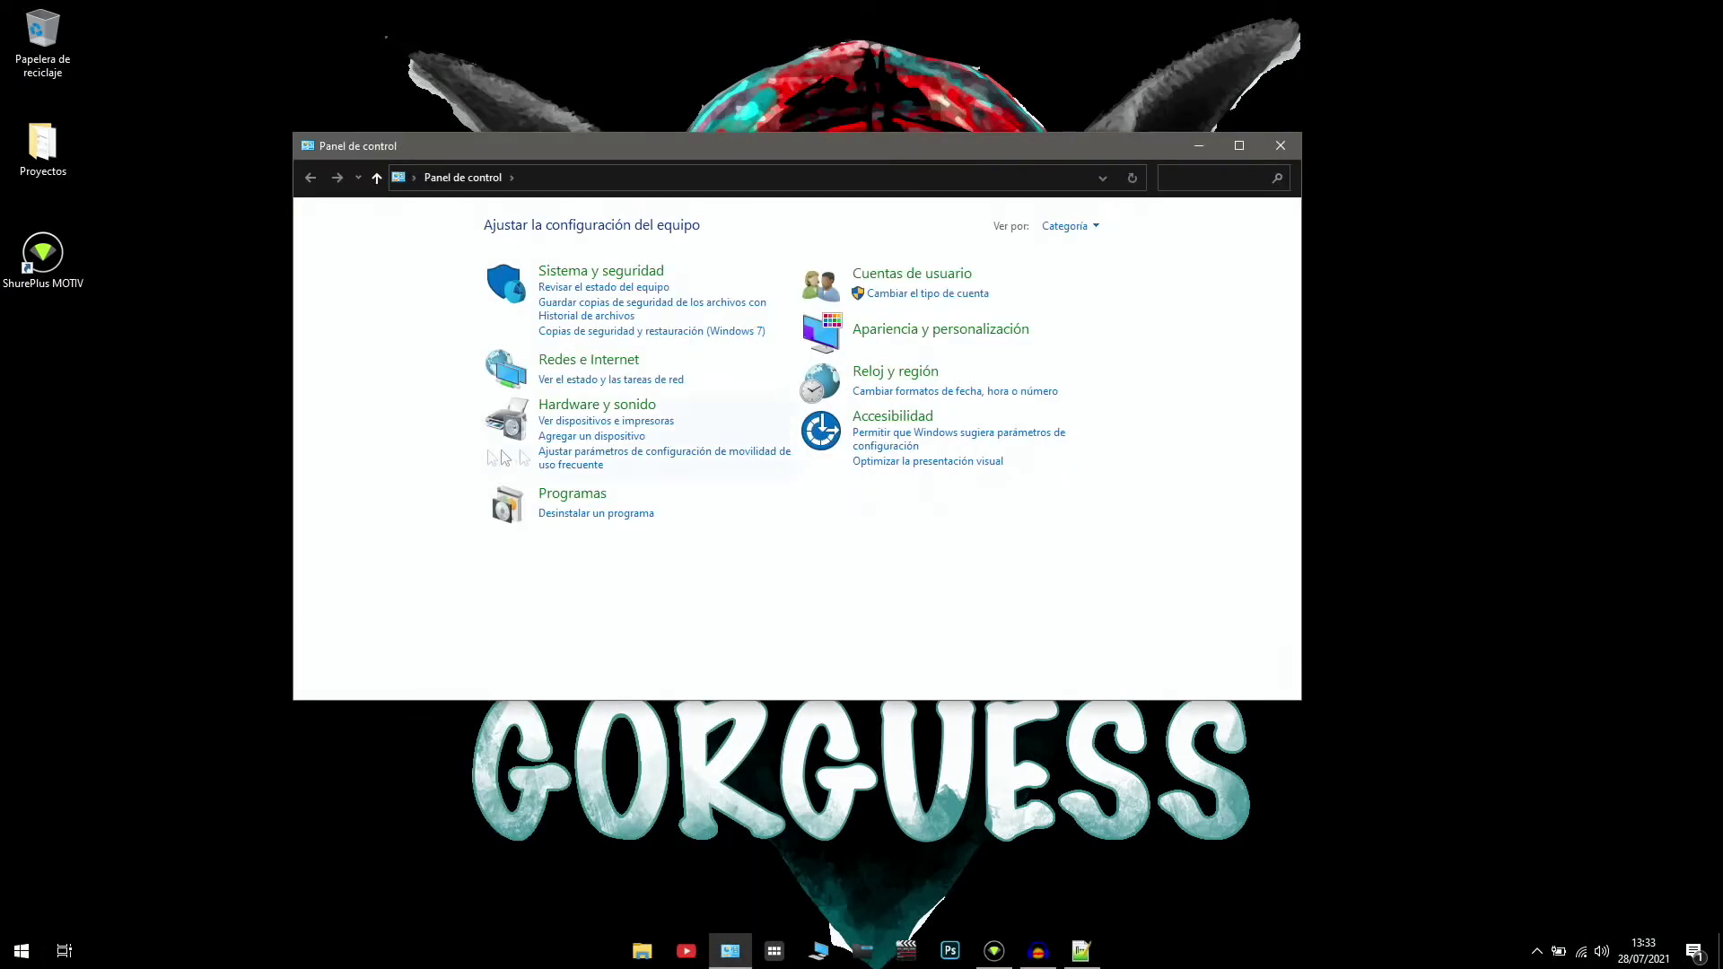
left_click(653, 404)
left_click(586, 393)
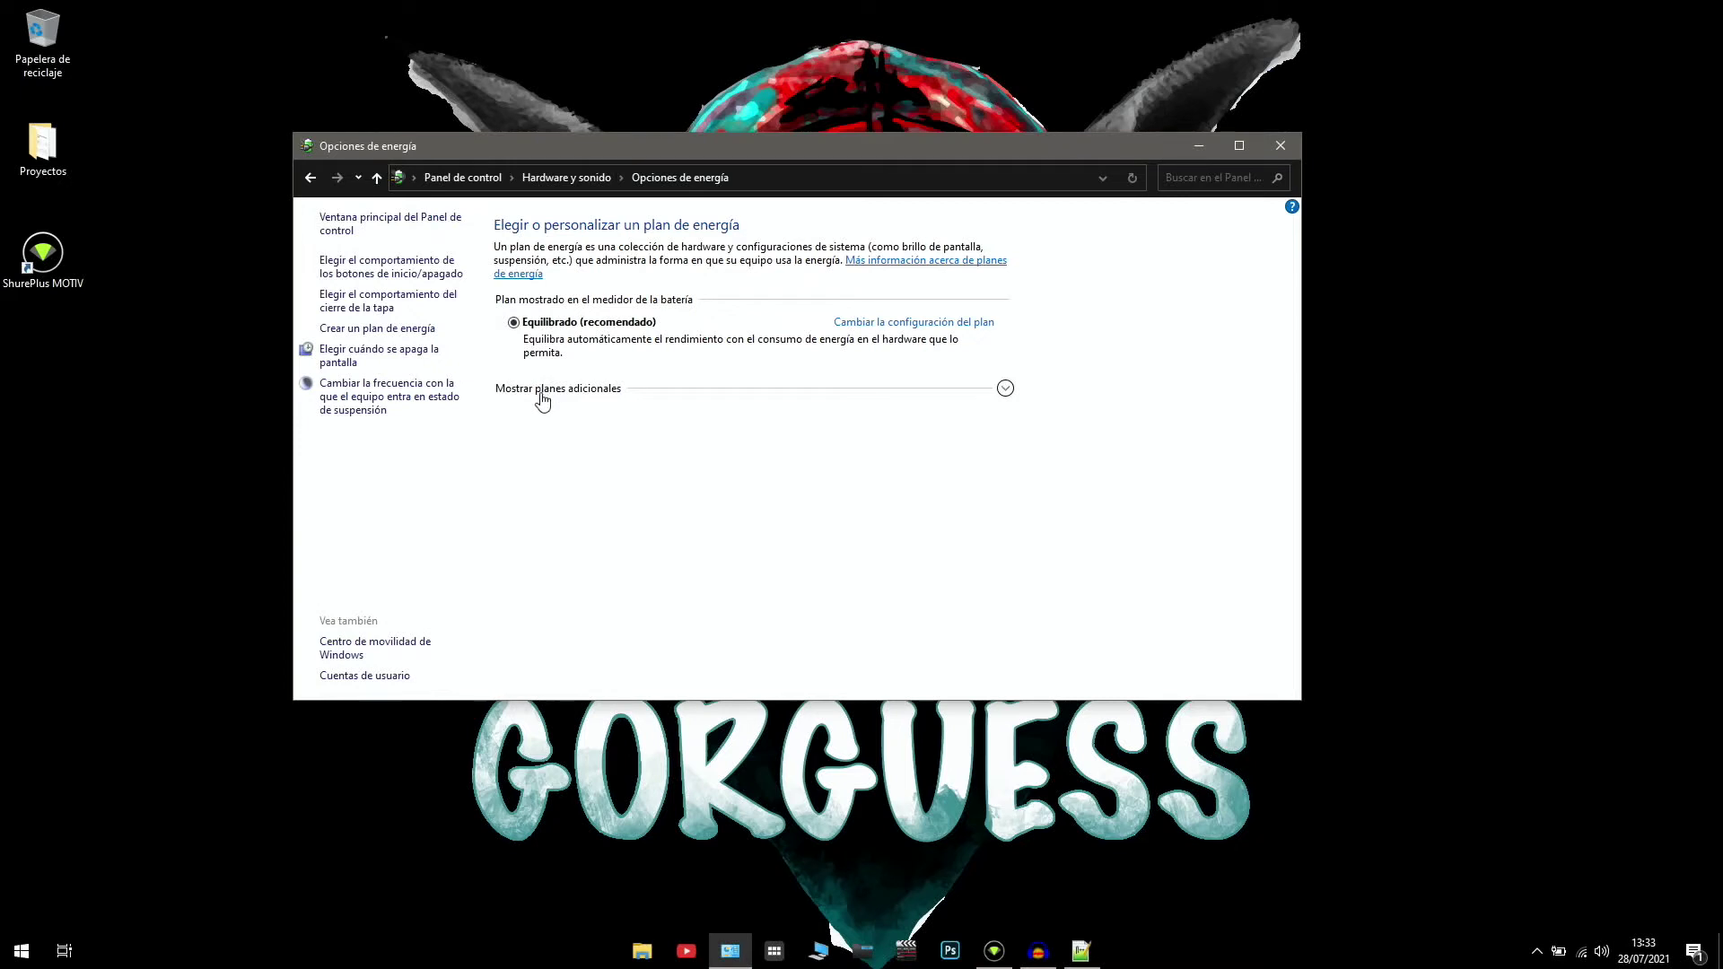
left_click(597, 393)
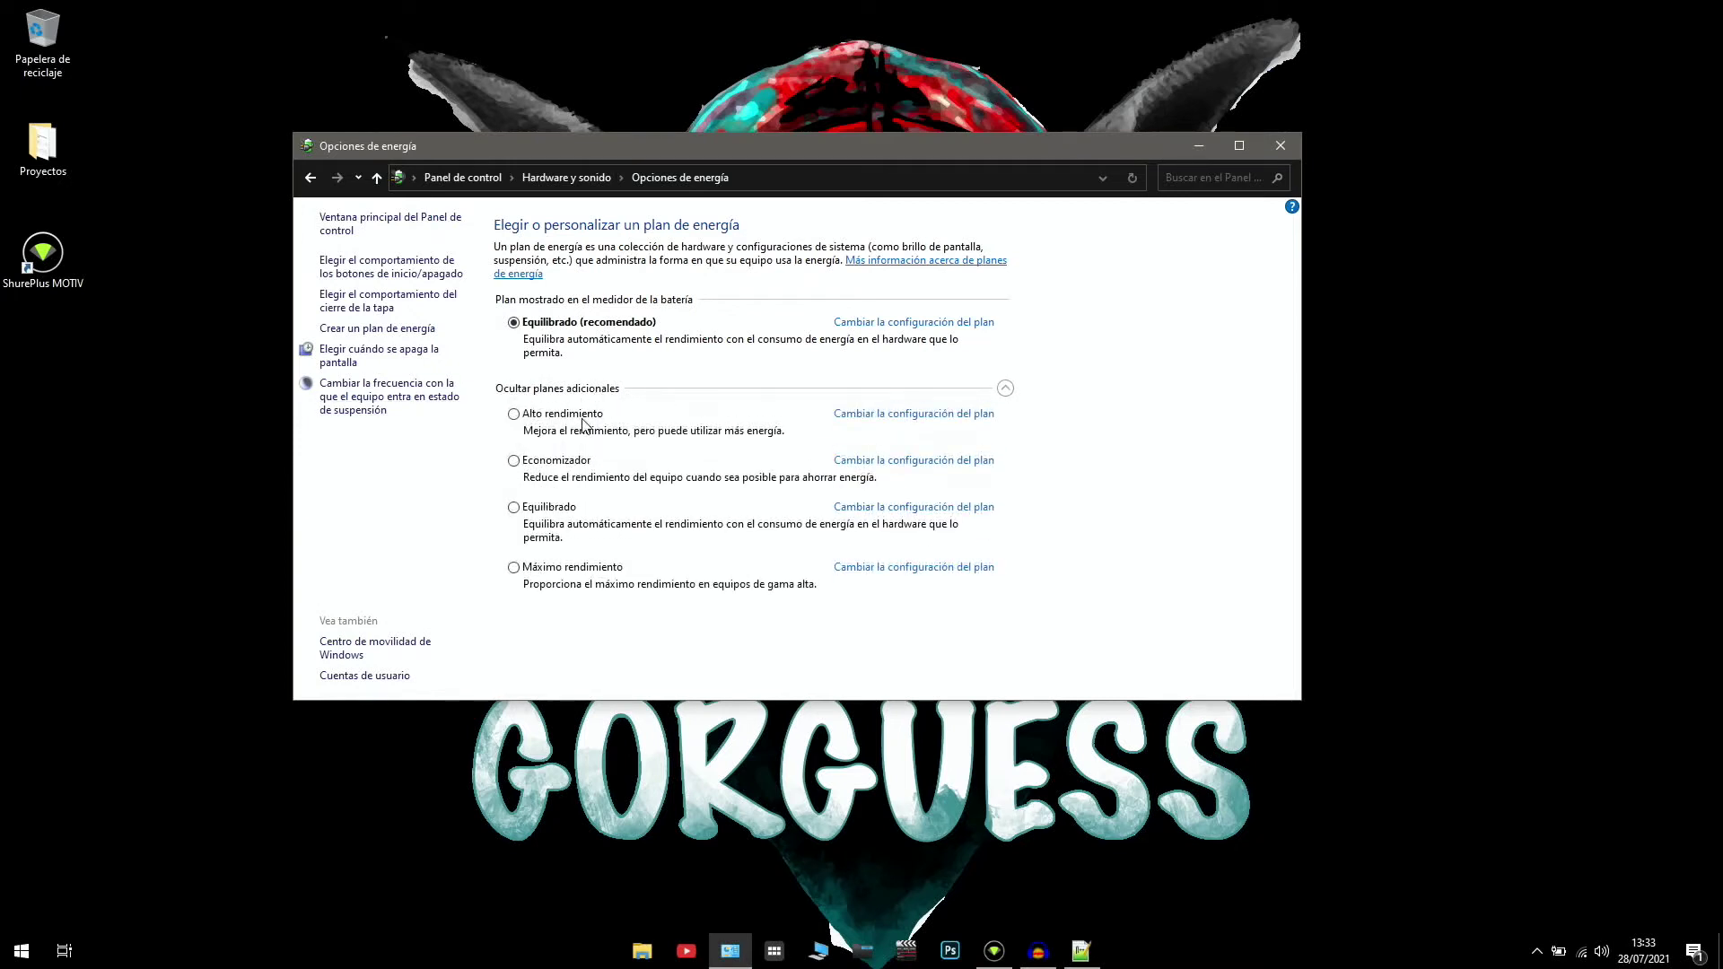
Try the Economizador power plan as an alternative and set Máximo rendimiento as the active plan
left_click(572, 583)
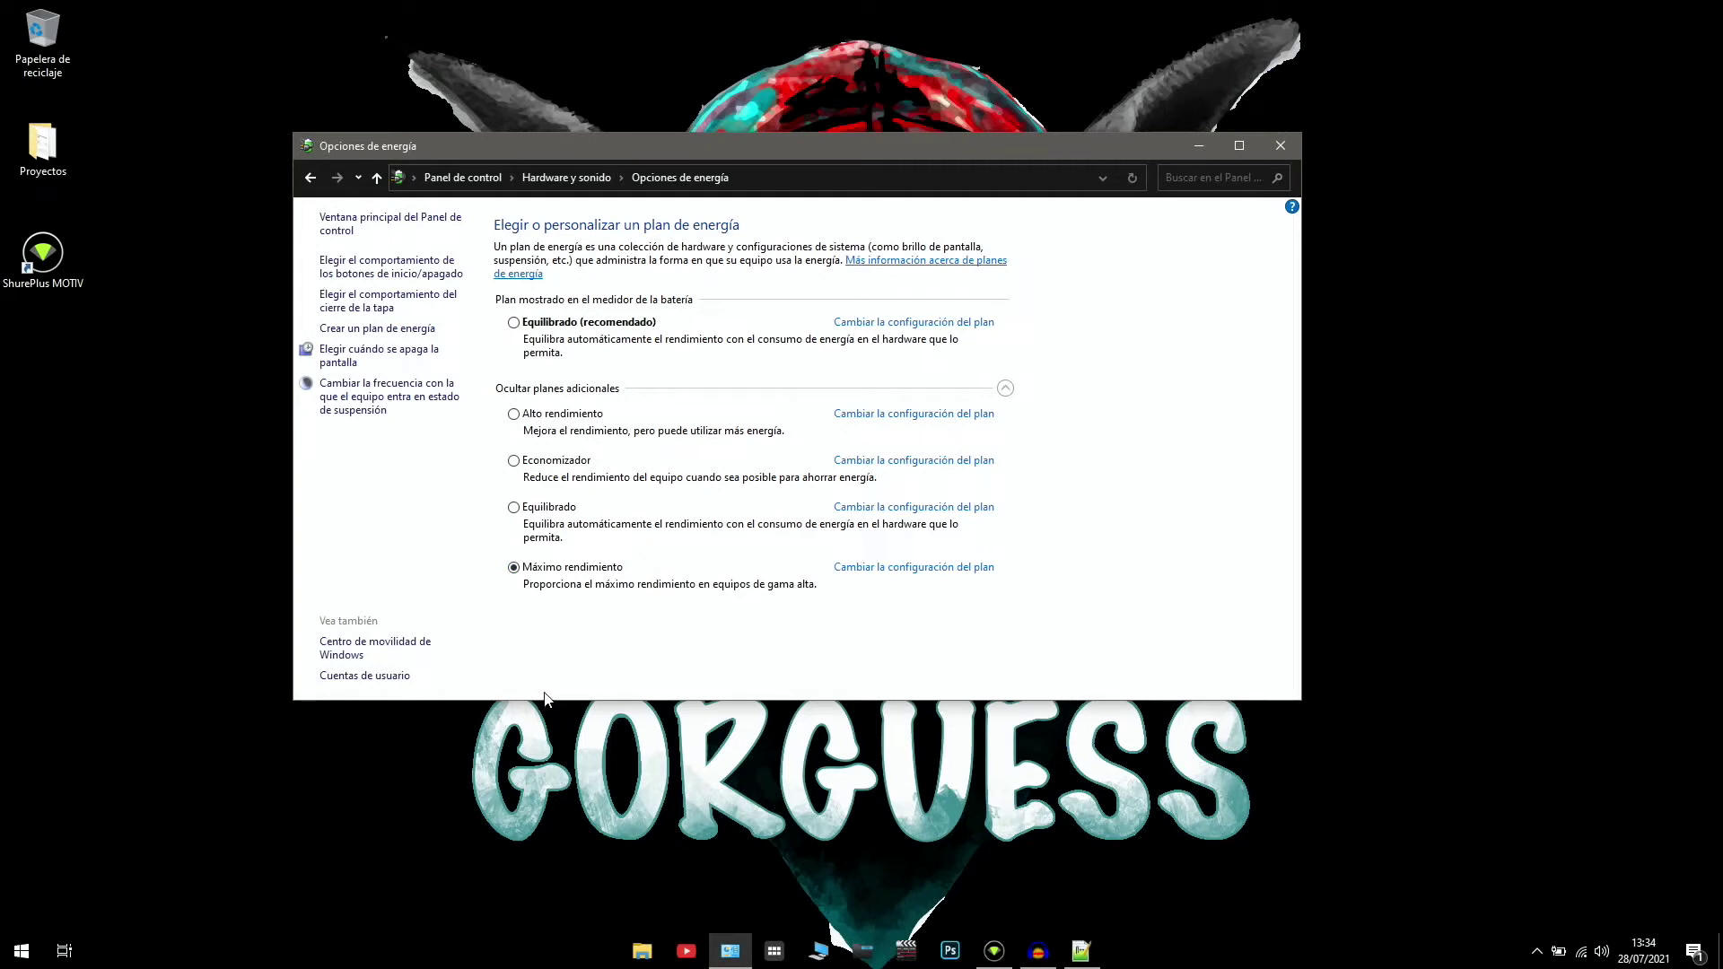
left_click(556, 421)
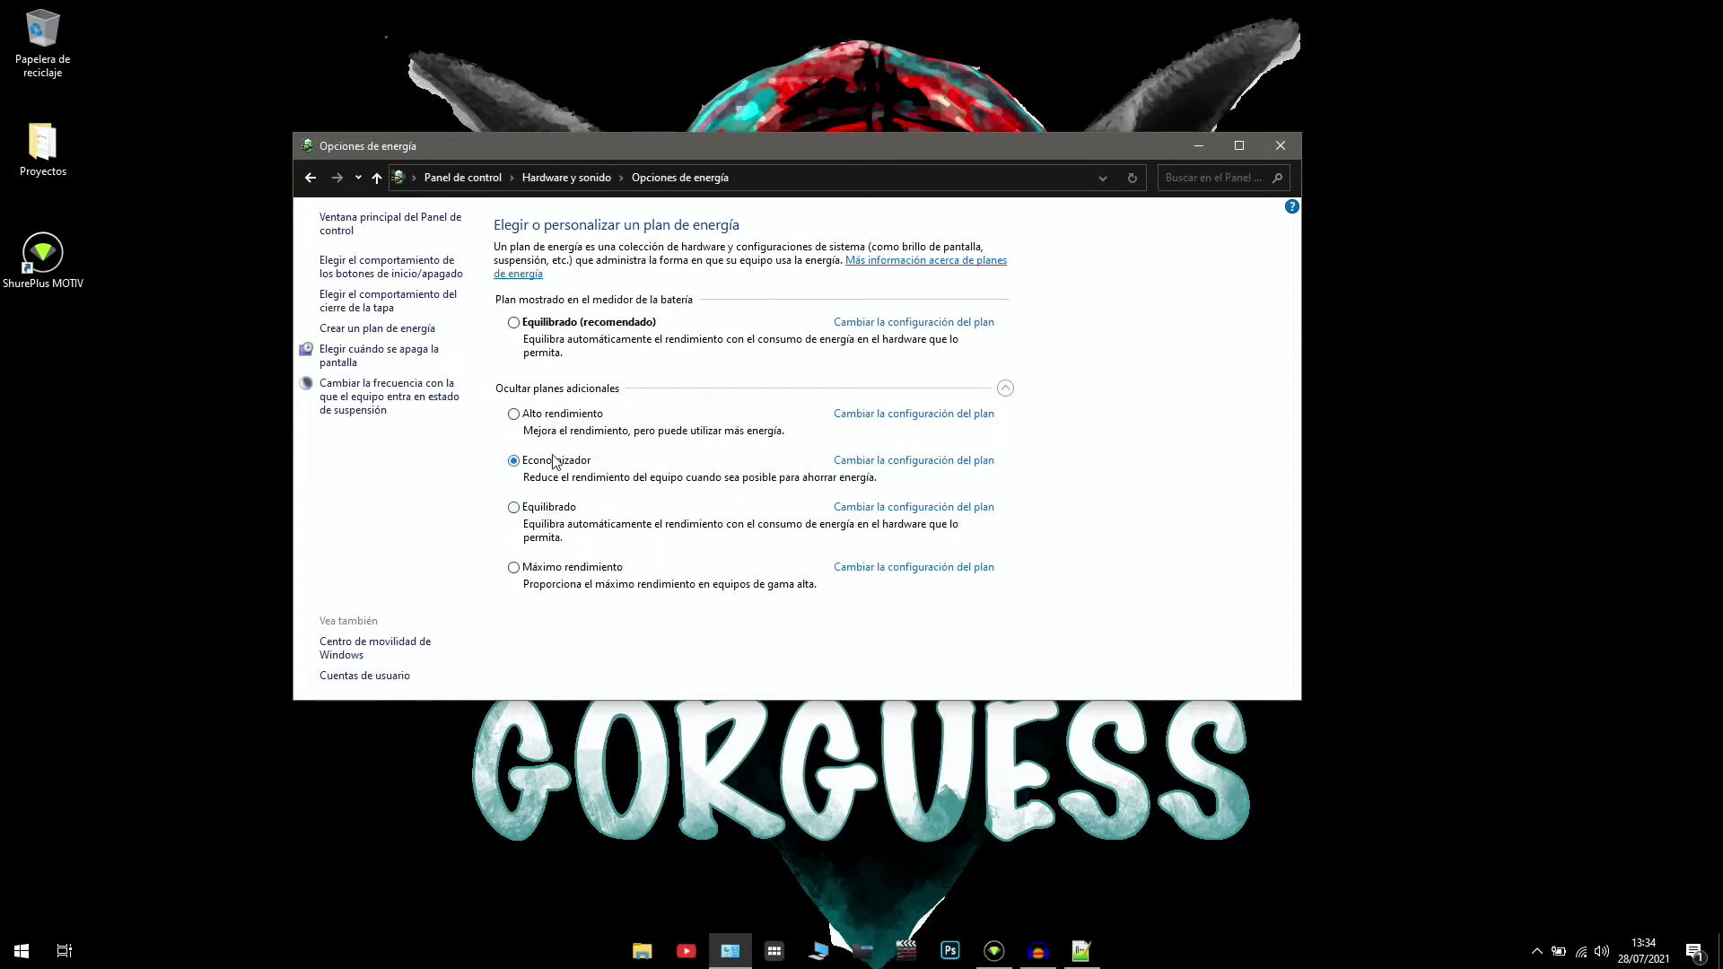
left_click(552, 571)
Open the Máximo rendimiento plan's configuration and look through its advanced power settings
left_click(896, 569)
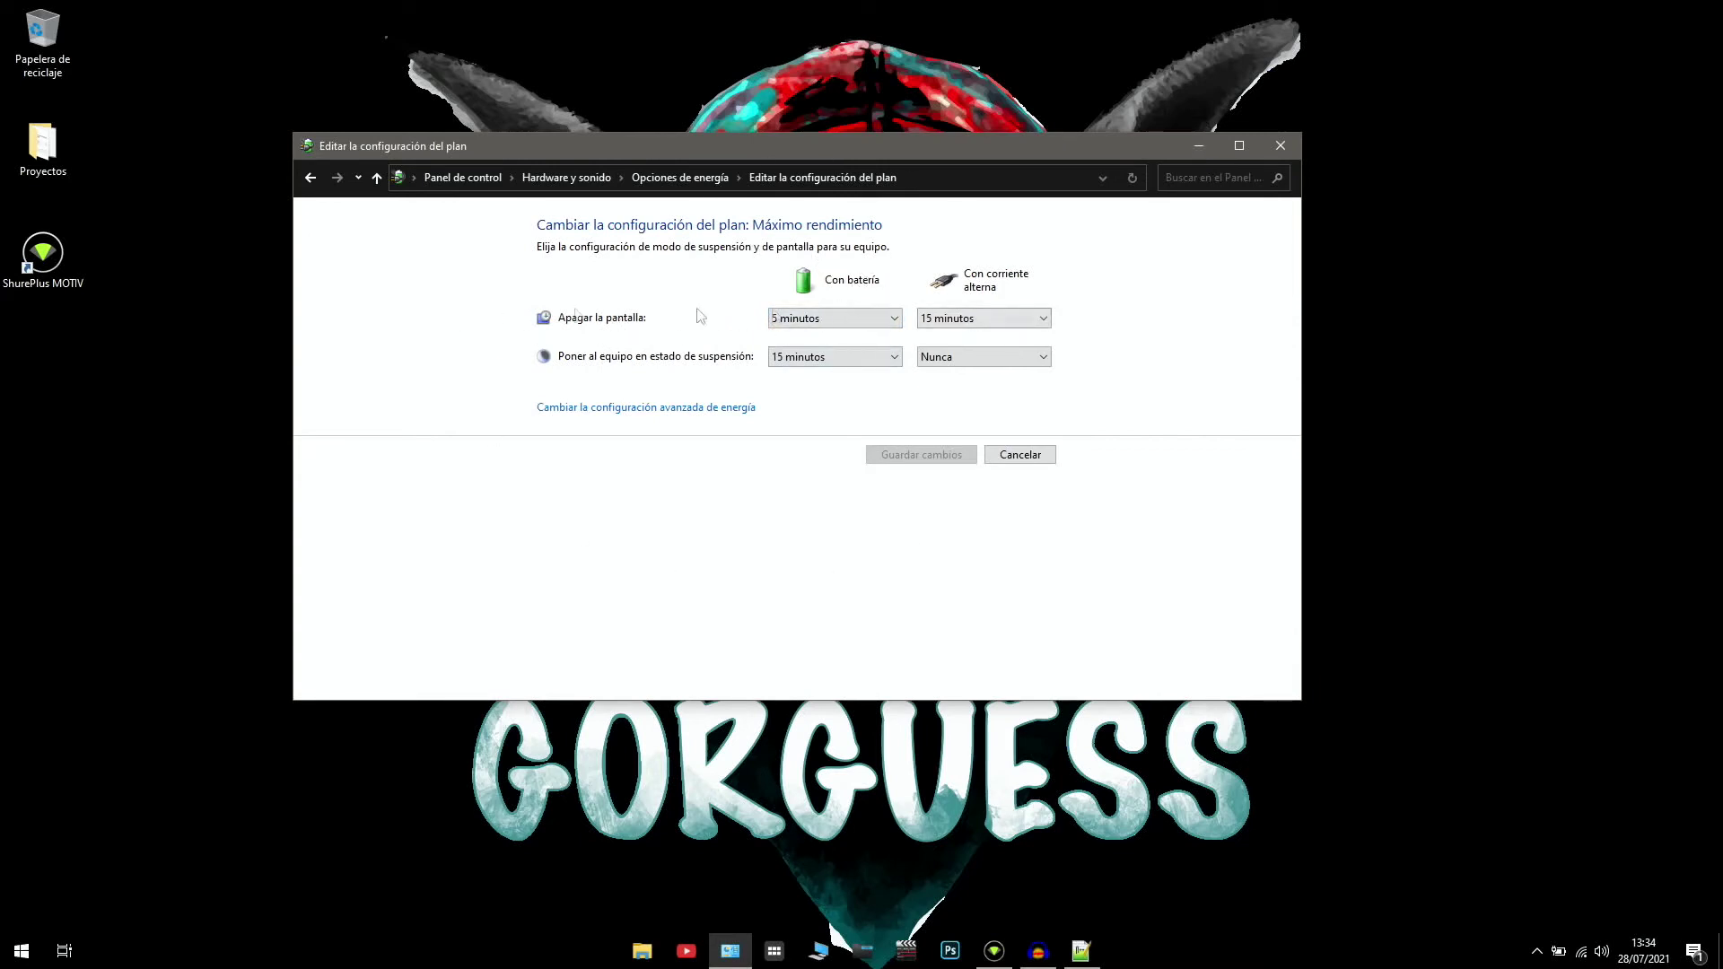
left_click(706, 410)
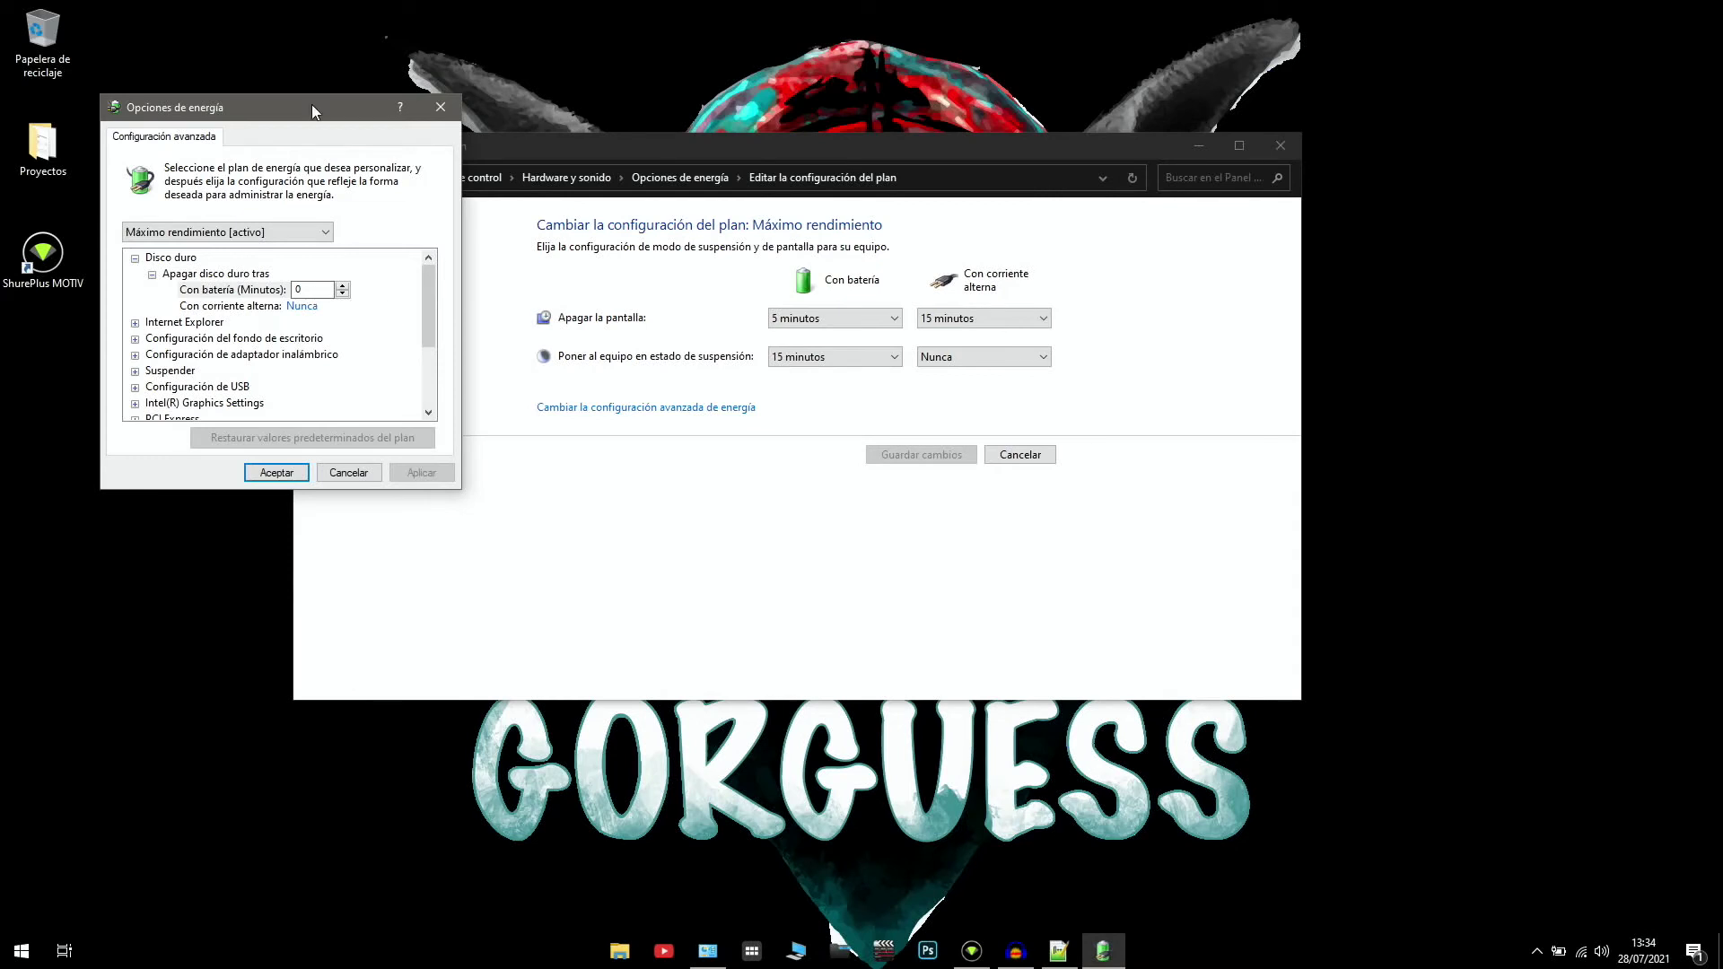
left_click_drag(312, 110, 559, 123)
mouse_move(672, 309)
left_mouse_down()
mouse_move(678, 362)
mouse_move(676, 310)
left_mouse_up()
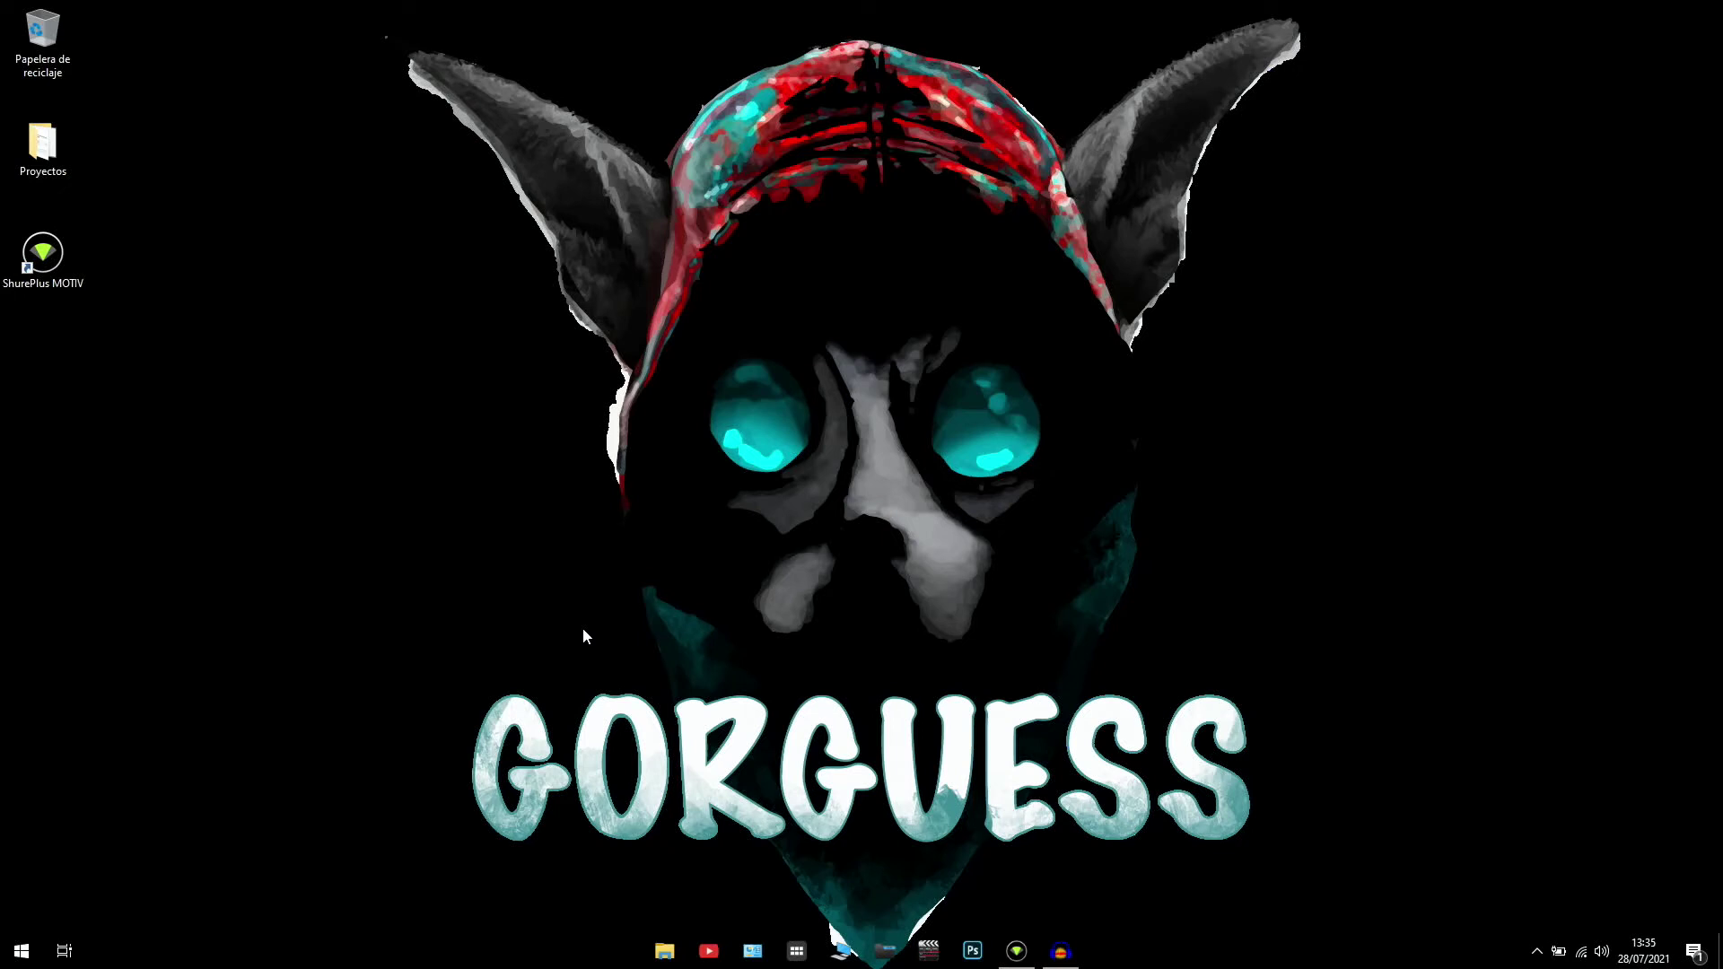
Go from Panel de control's Sistema y seguridad through the advanced system configuration to the Rendimiento settings
left_click(20, 956)
type("panel")
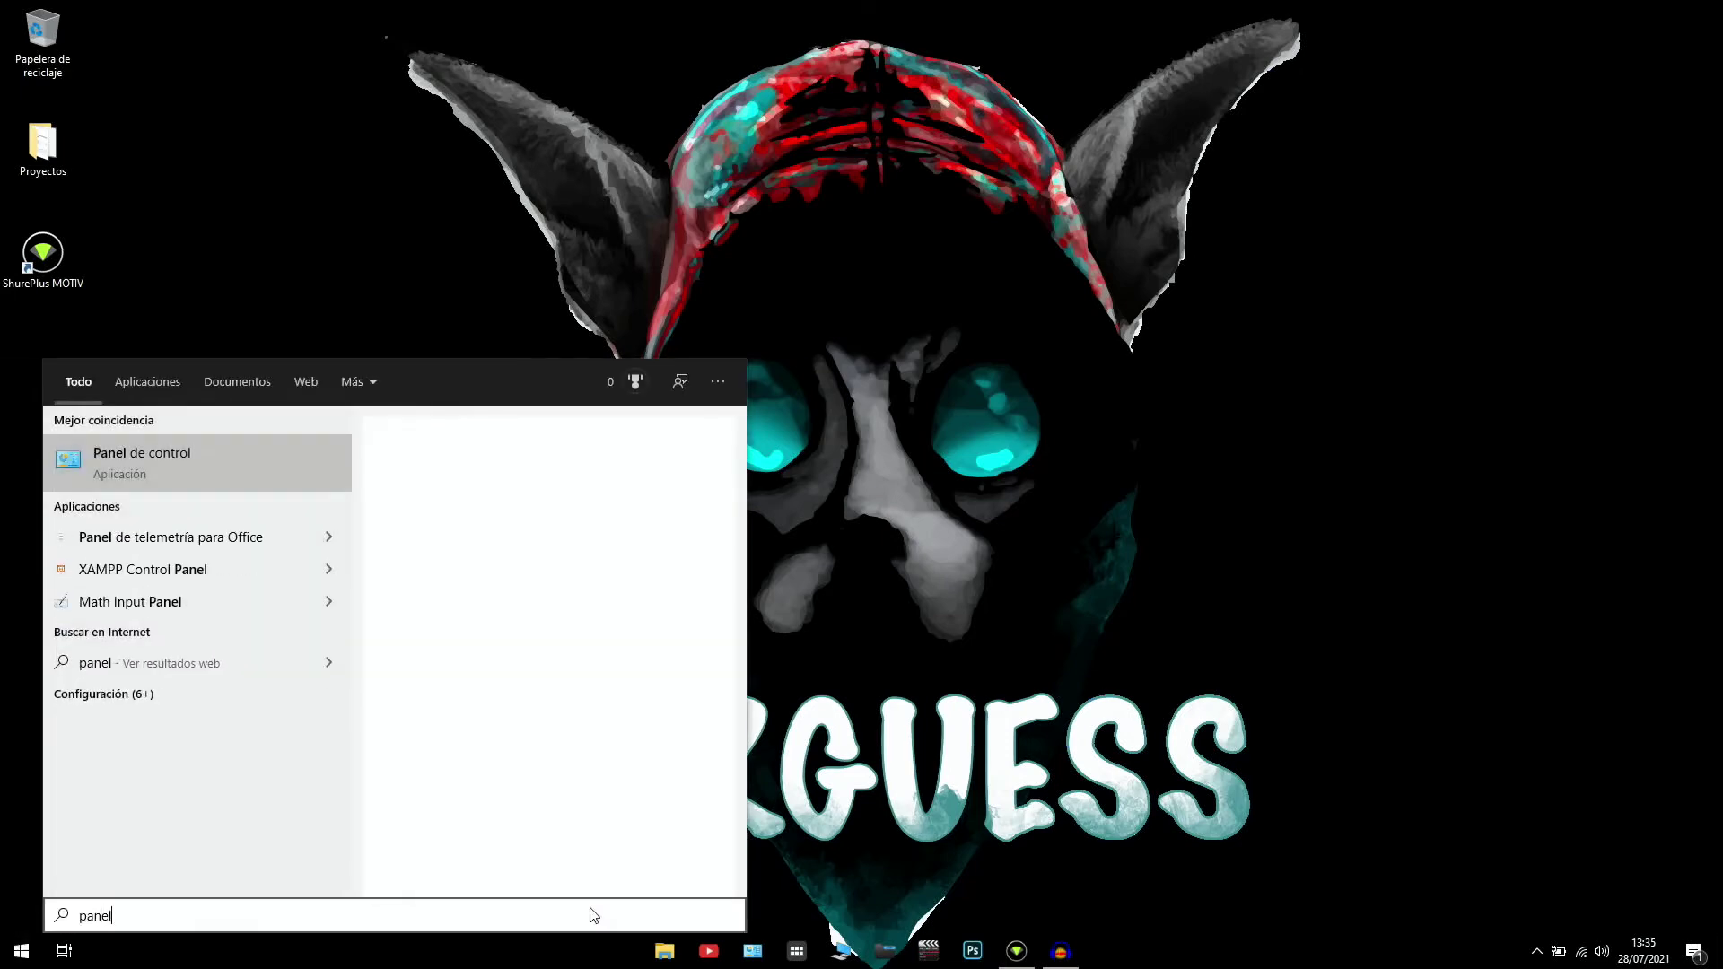
key("Return")
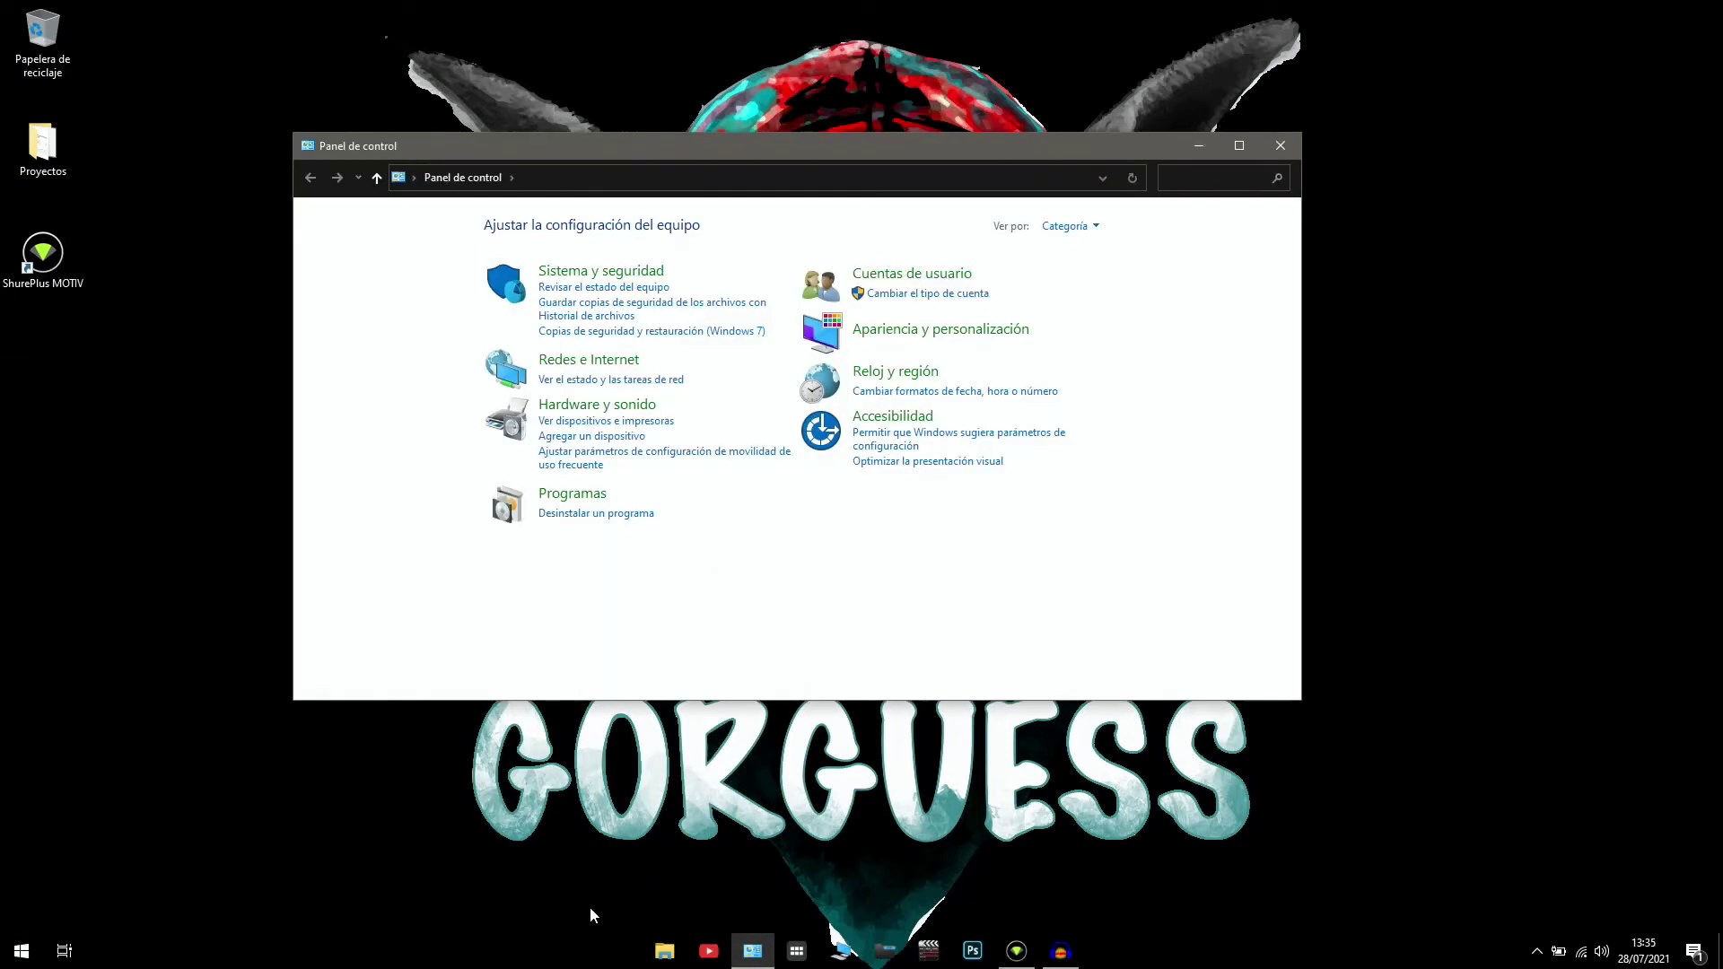
left_click(657, 272)
left_click(553, 325)
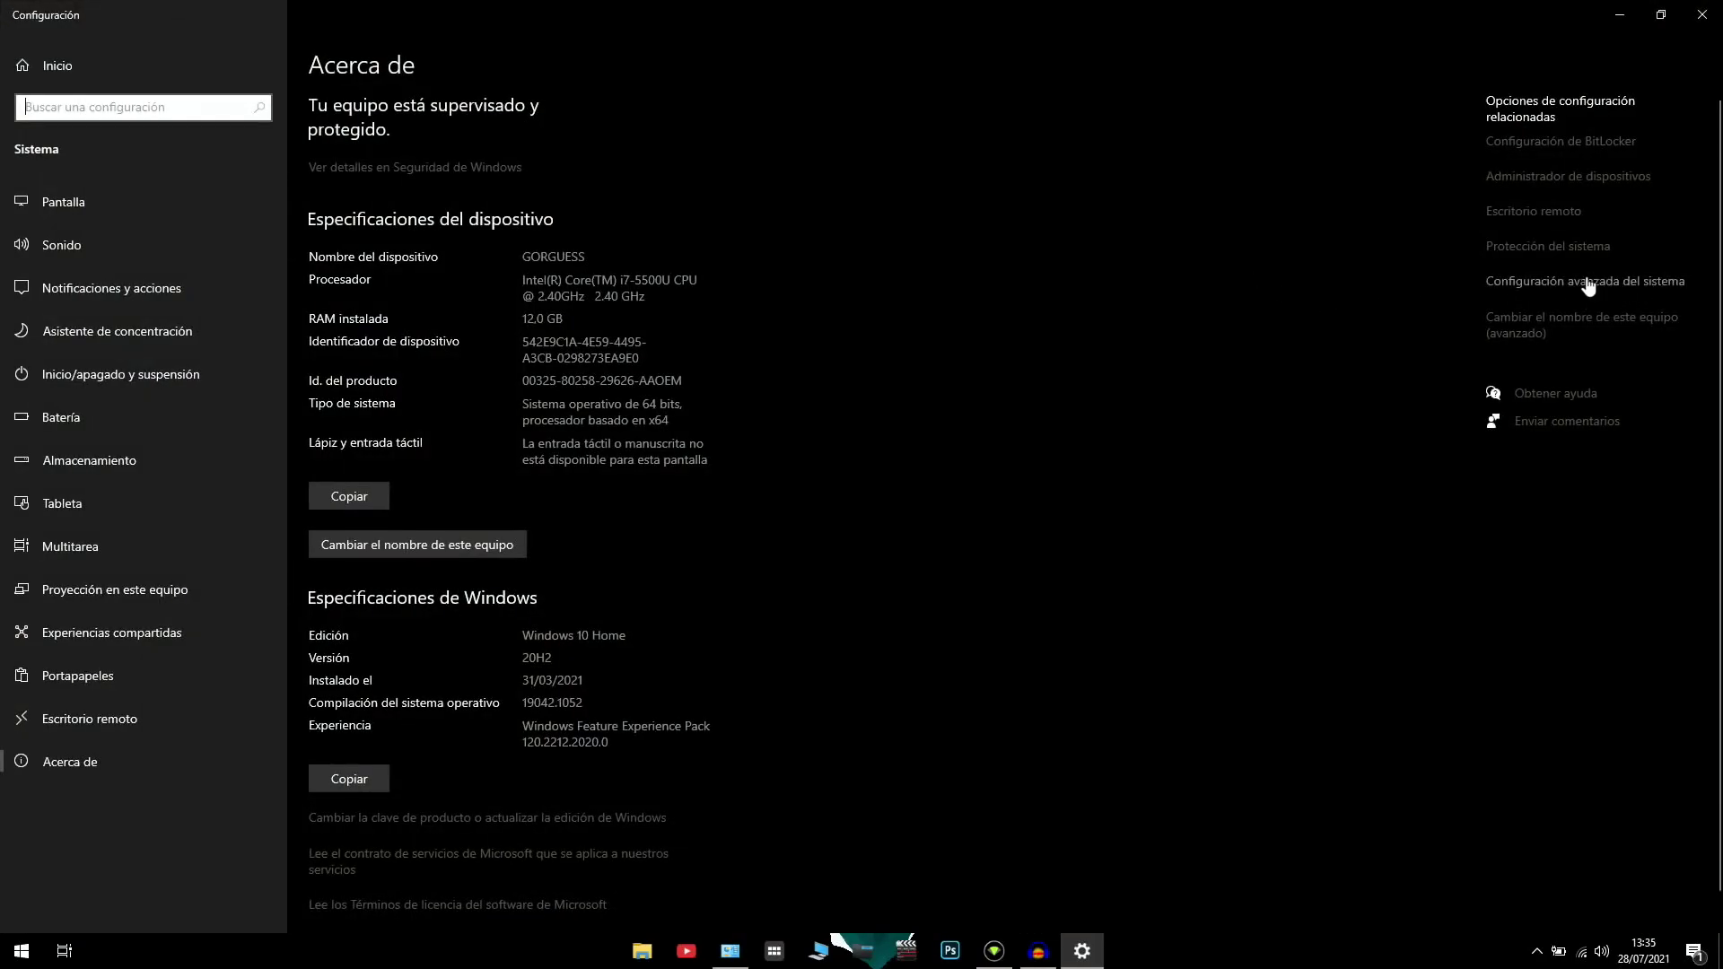
left_click(1497, 285)
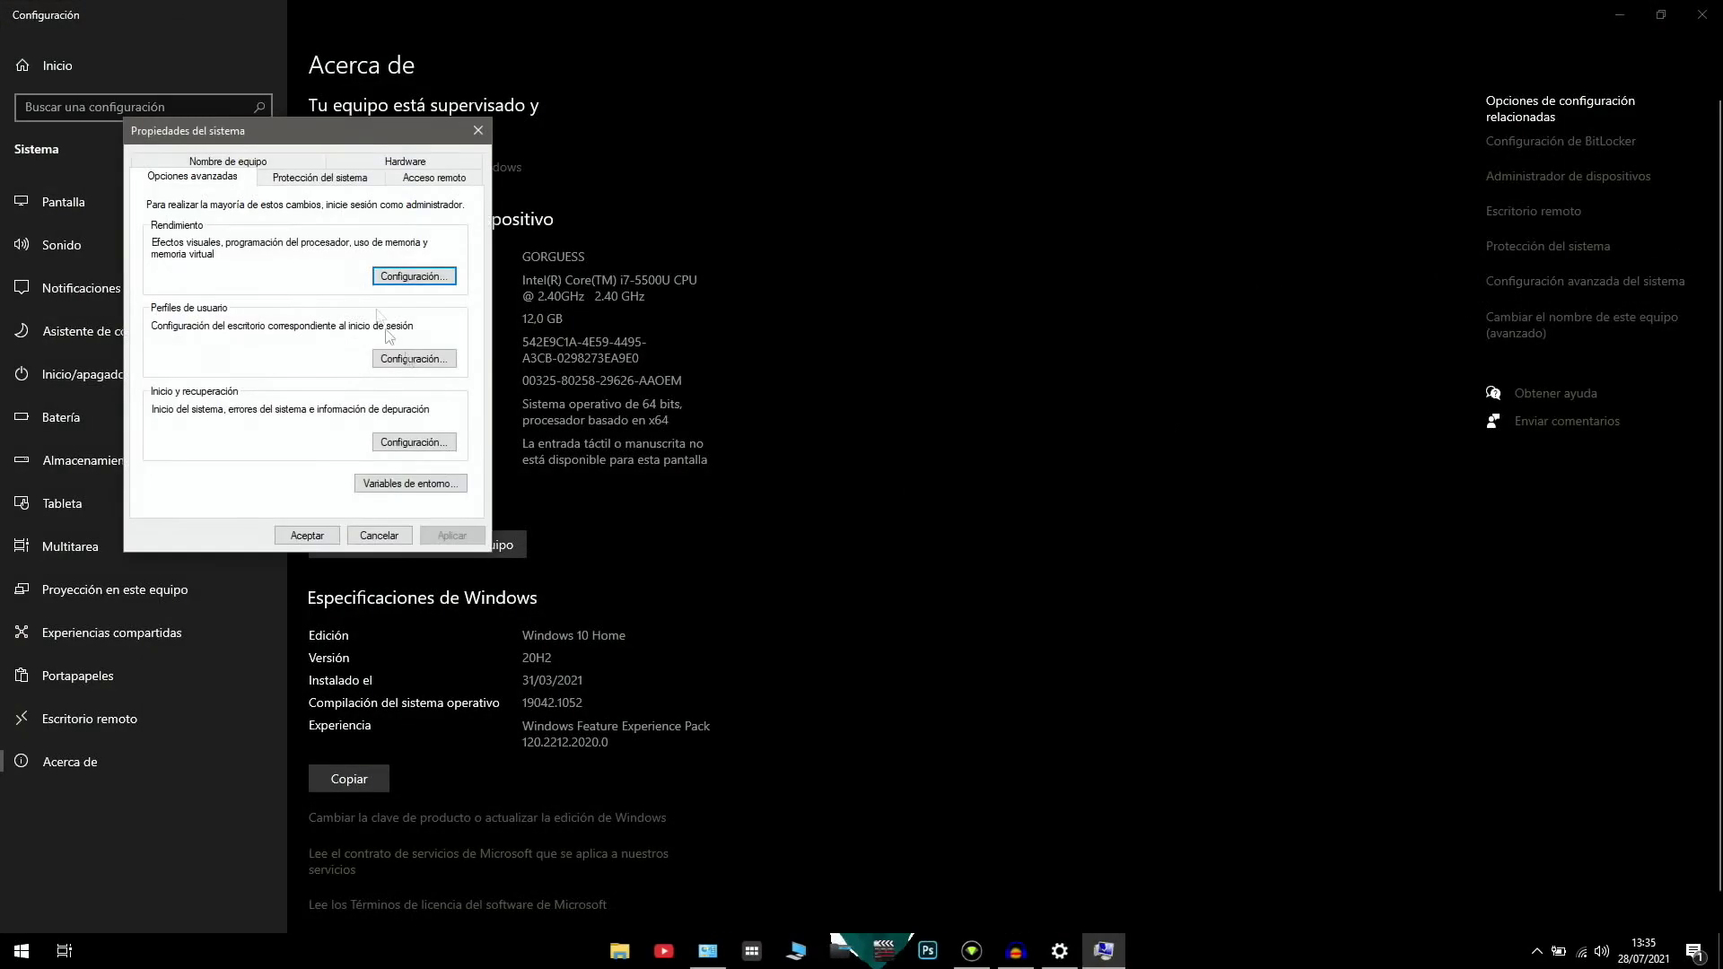
left_click(422, 280)
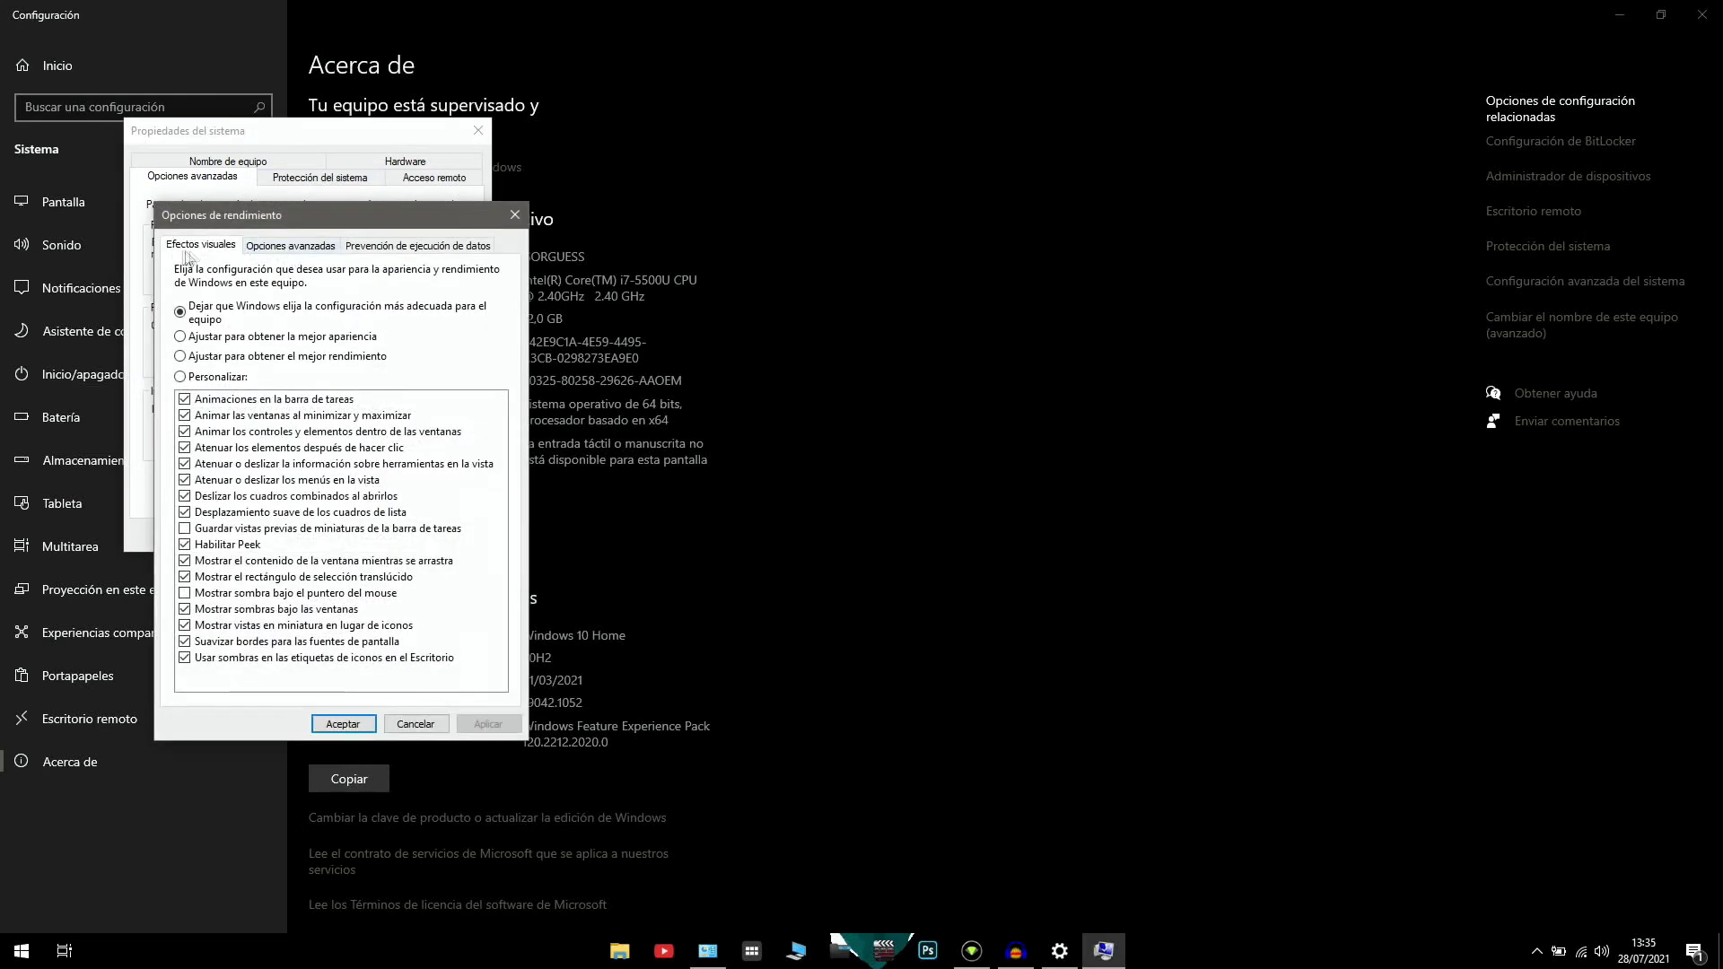
In the Memoria virtual settings, turn off automatic paging file management and choose Tamaño personalizado for drive C:
left_click(269, 247)
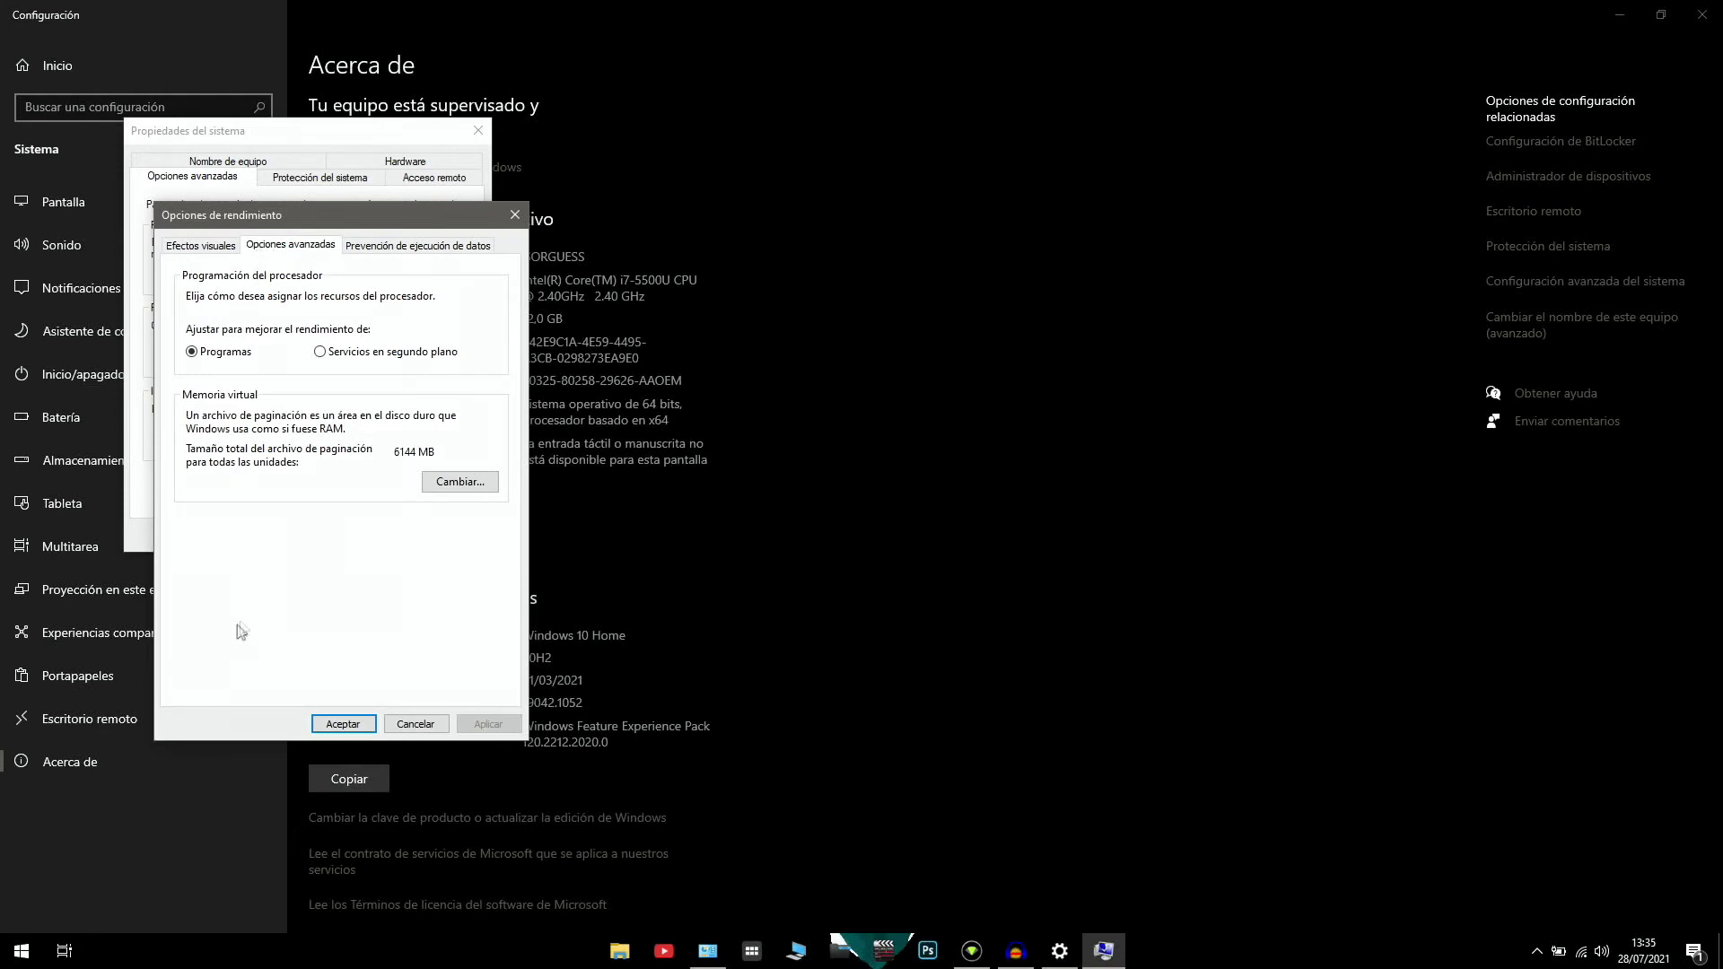
left_click(455, 482)
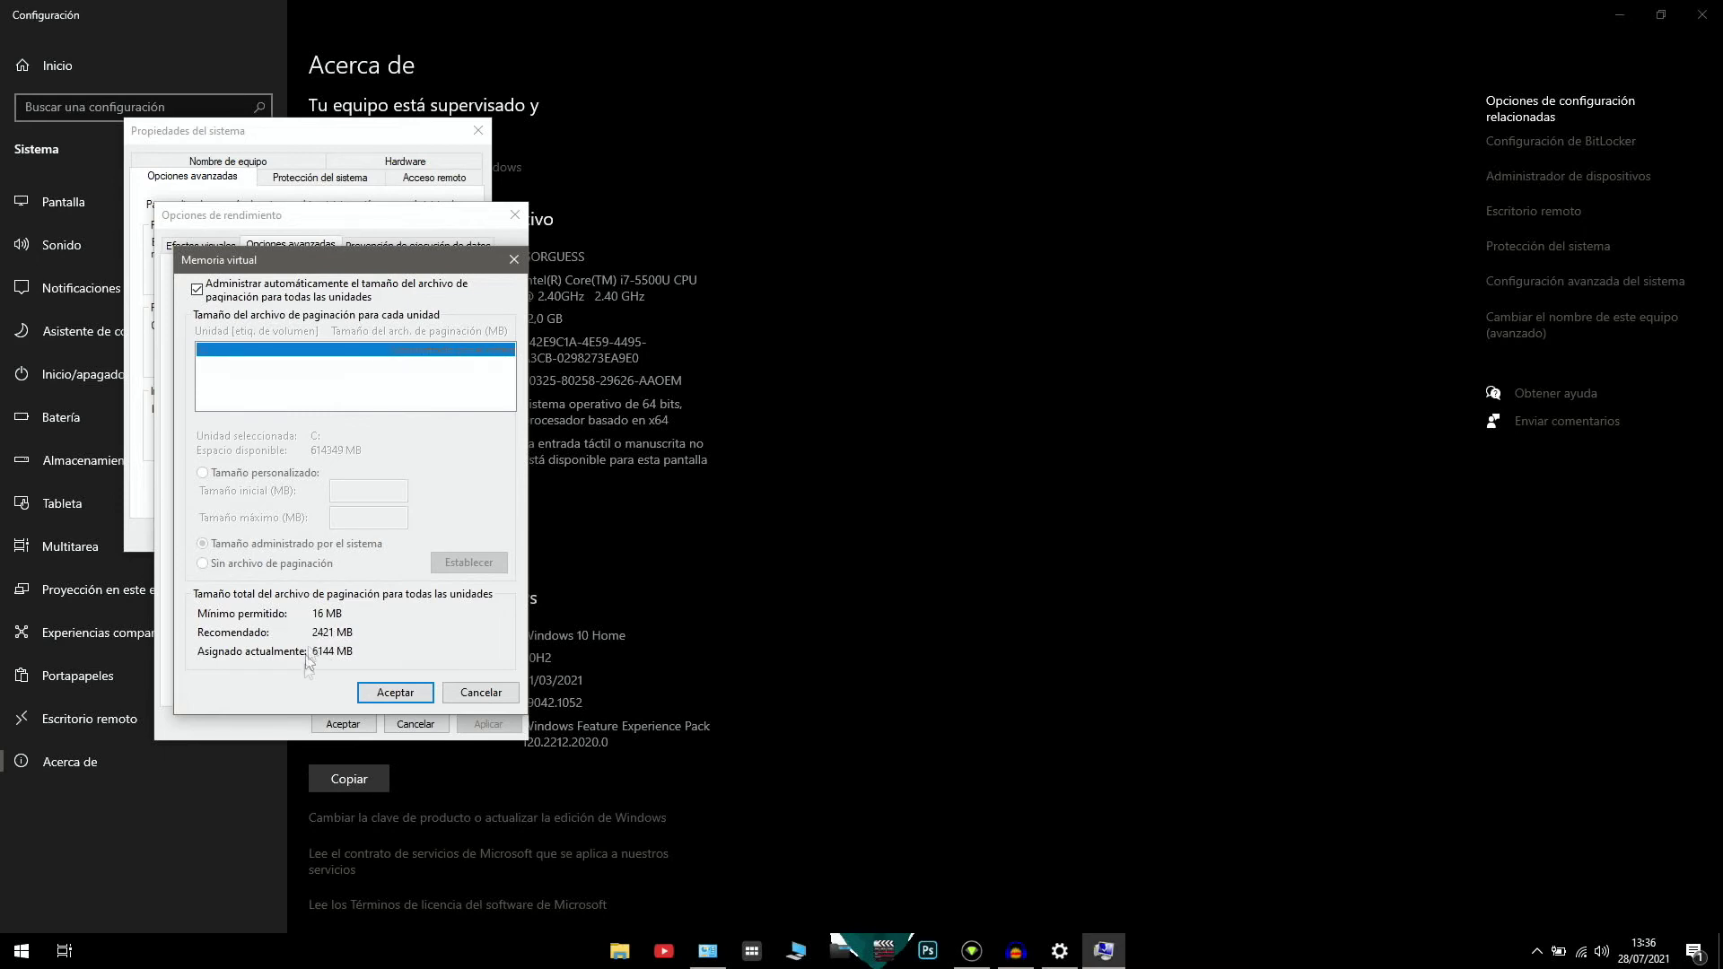
left_click(196, 289)
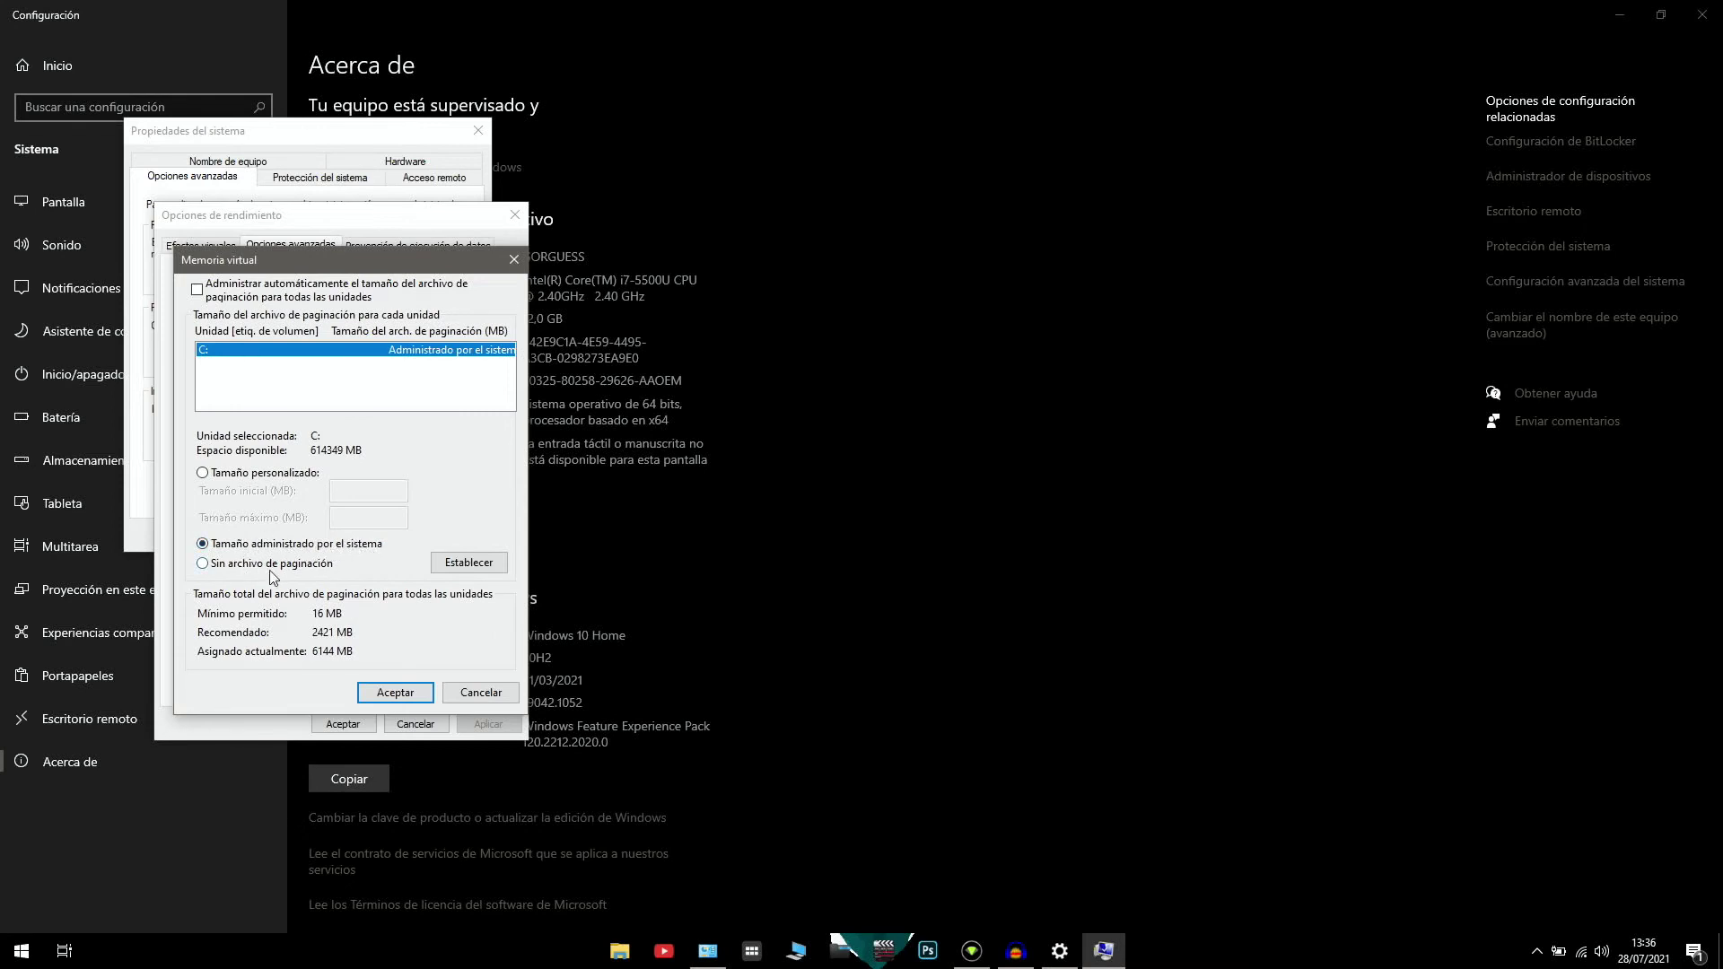
left_click(203, 475)
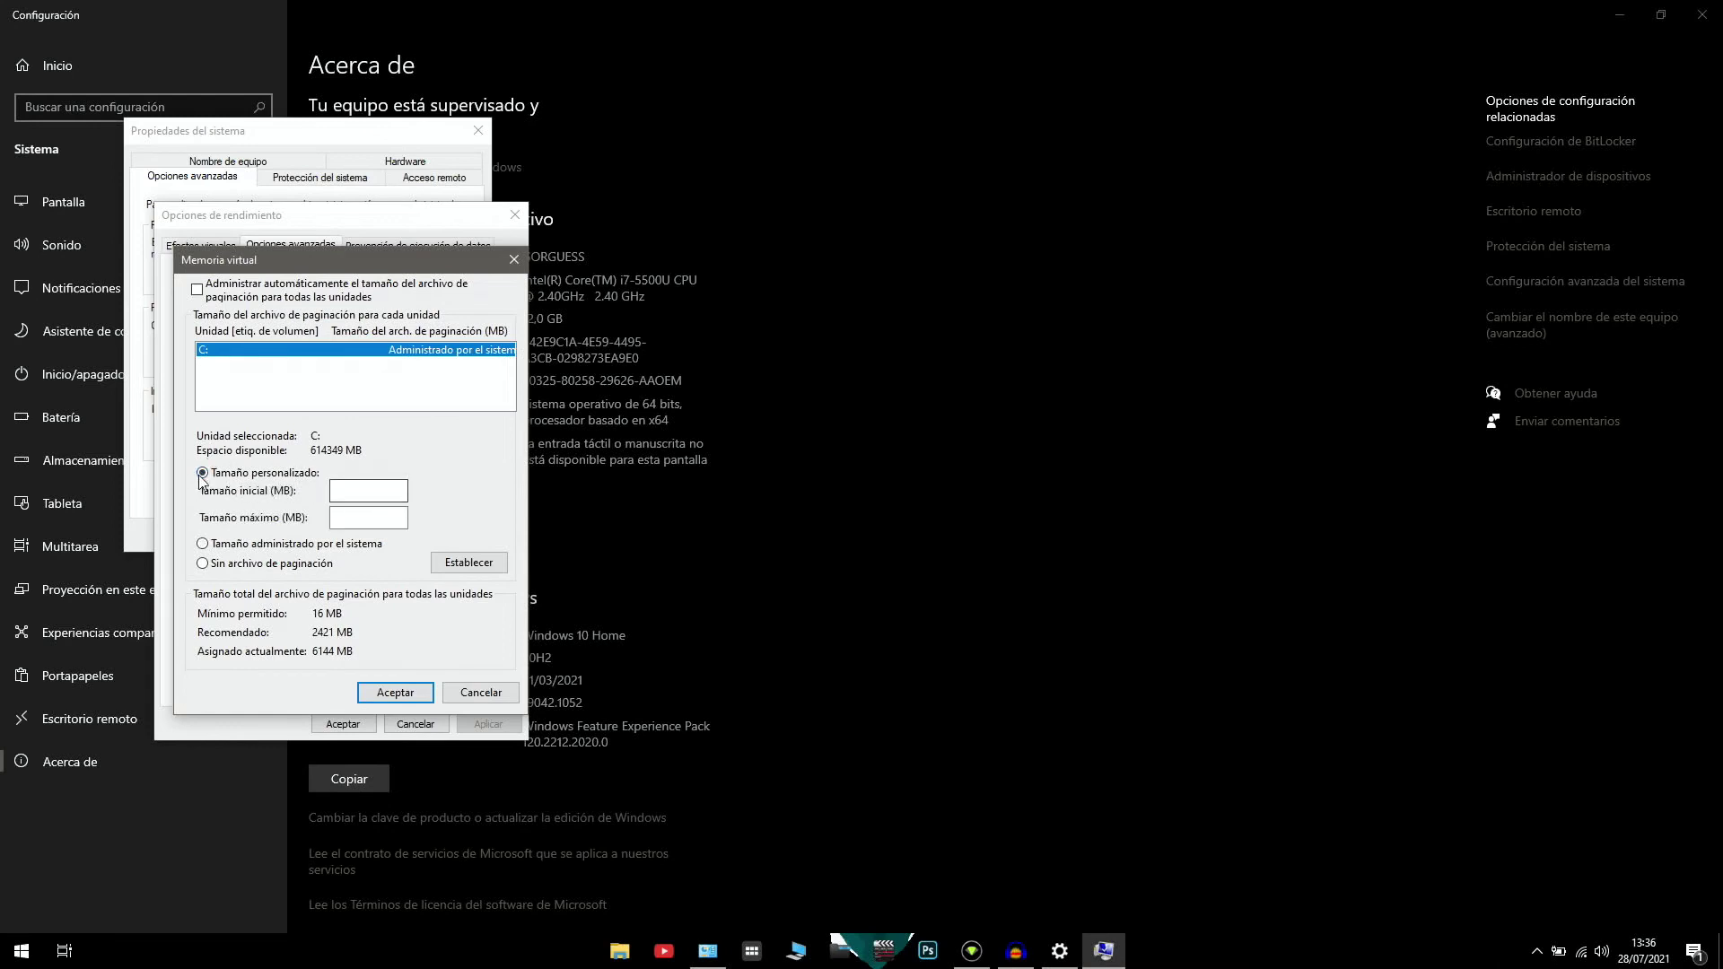